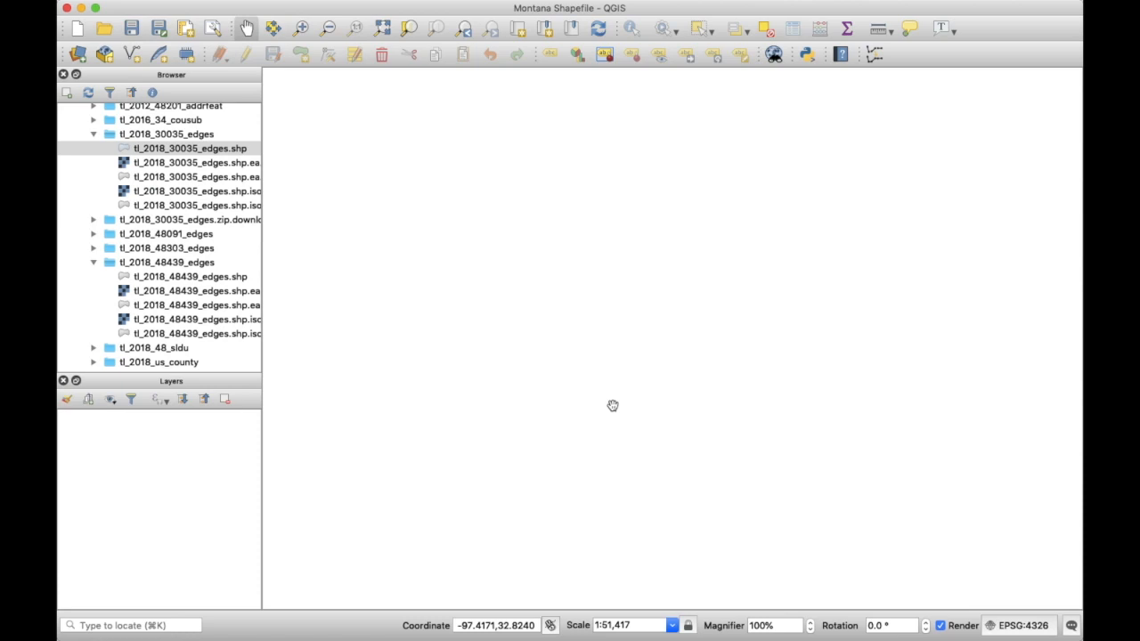
- Search for 'census tiger files' in Safari and open the Census Bureau TIGER/Line page
key("super+Tab")
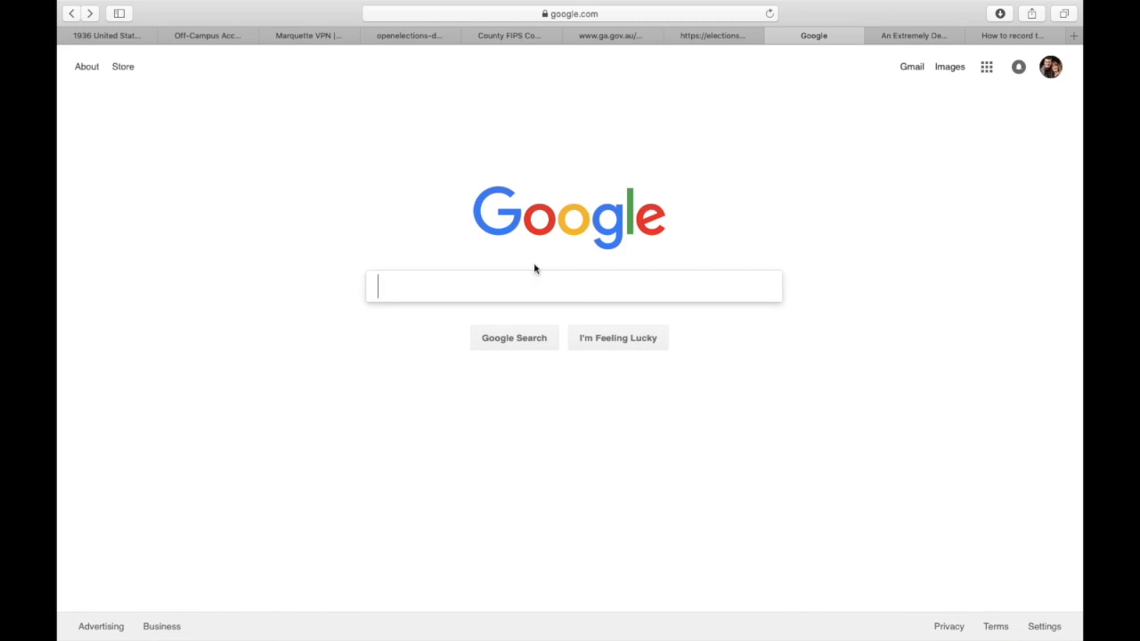
type("cen")
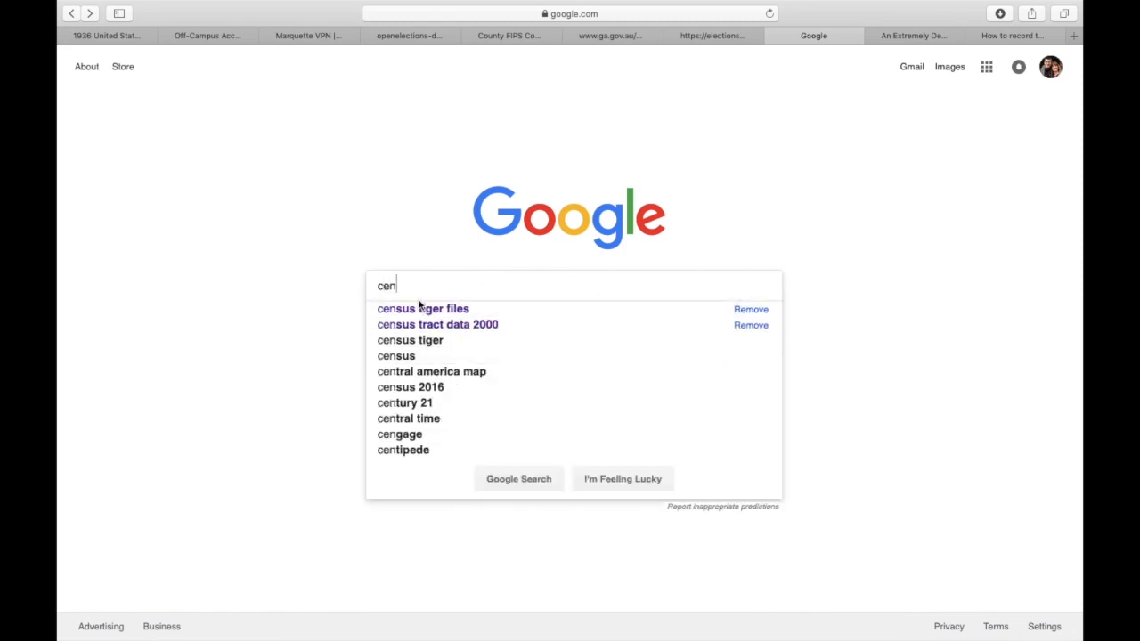
left_click(512, 308)
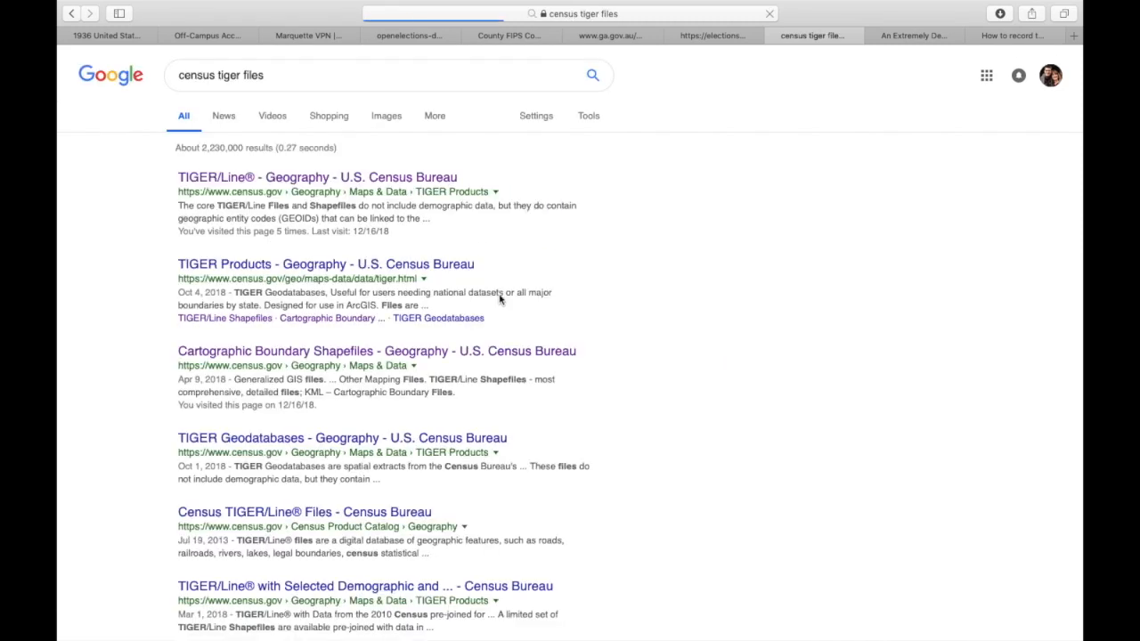
left_click(367, 180)
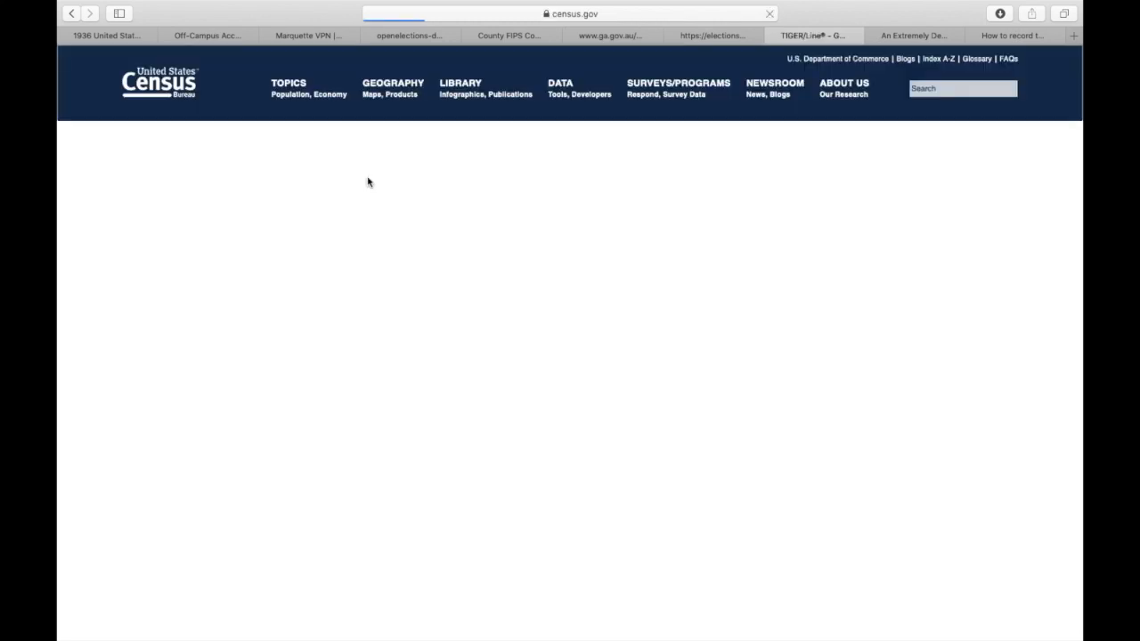
- In the 2018 shapefile web interface, choose All Lines as the layer type and submit
scroll(531, 397, "down", 3)
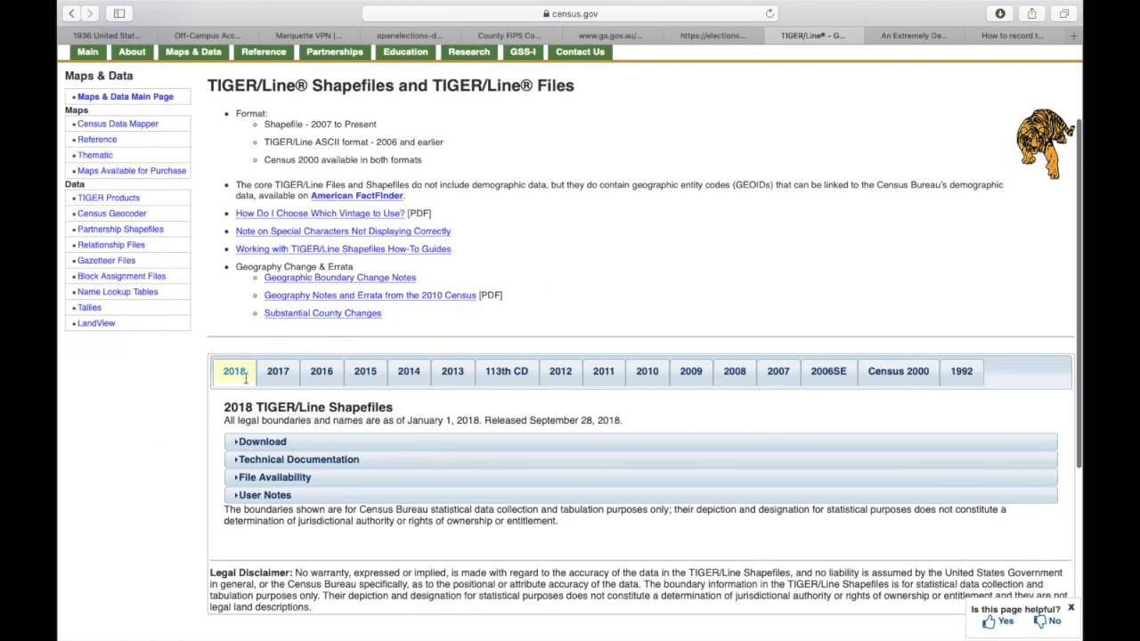
left_click(255, 444)
left_click(302, 466)
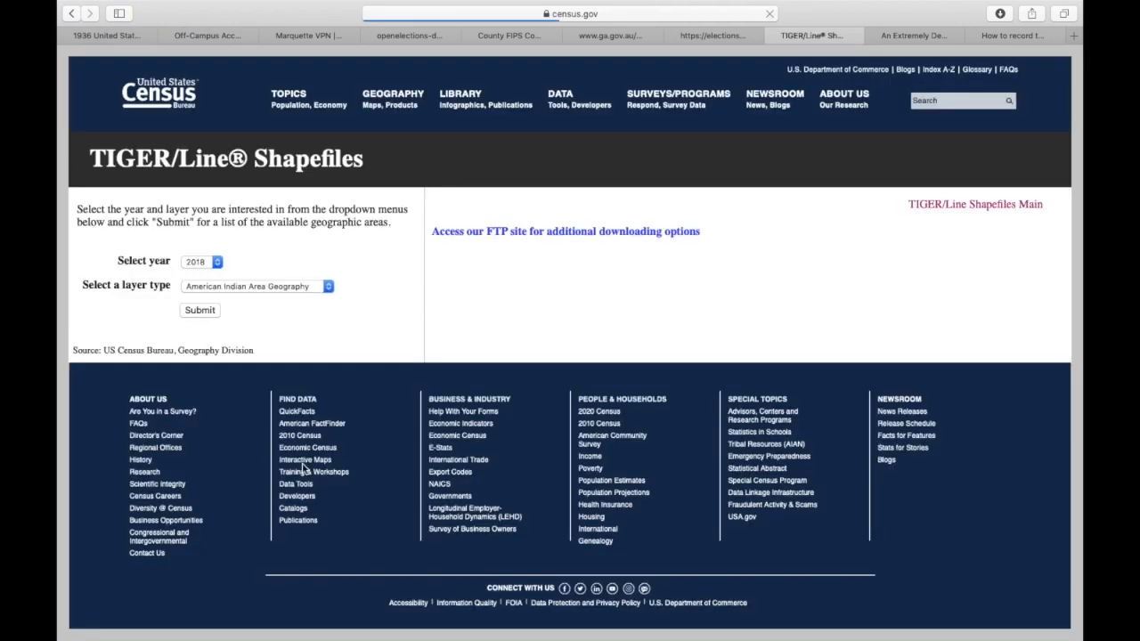
left_click(245, 283)
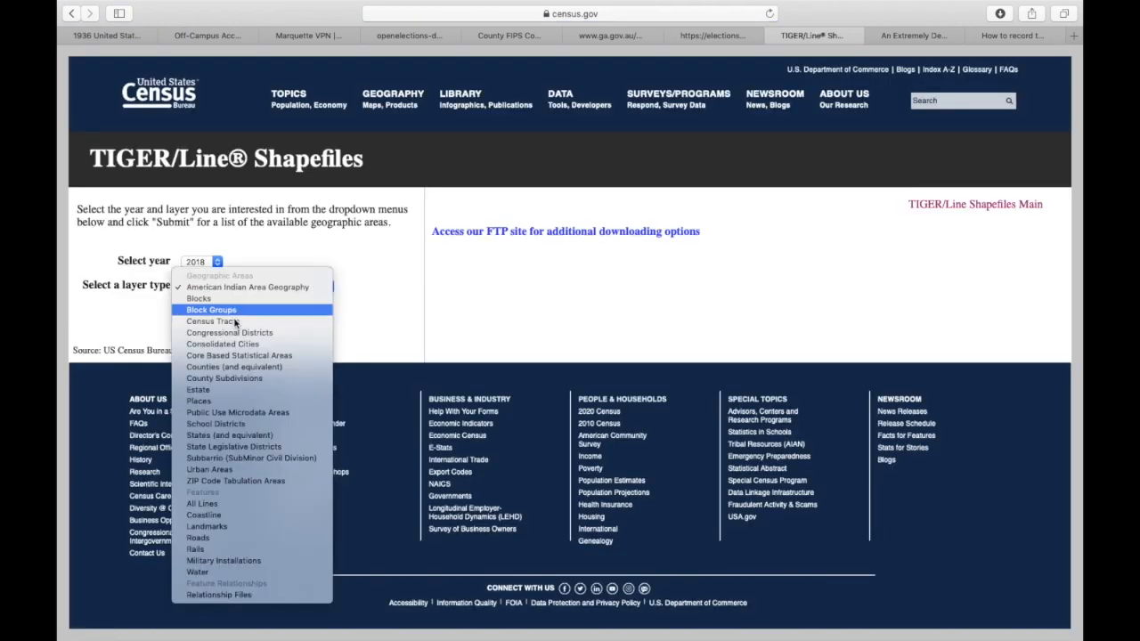
key("ctrl+Left")
left_click(258, 286)
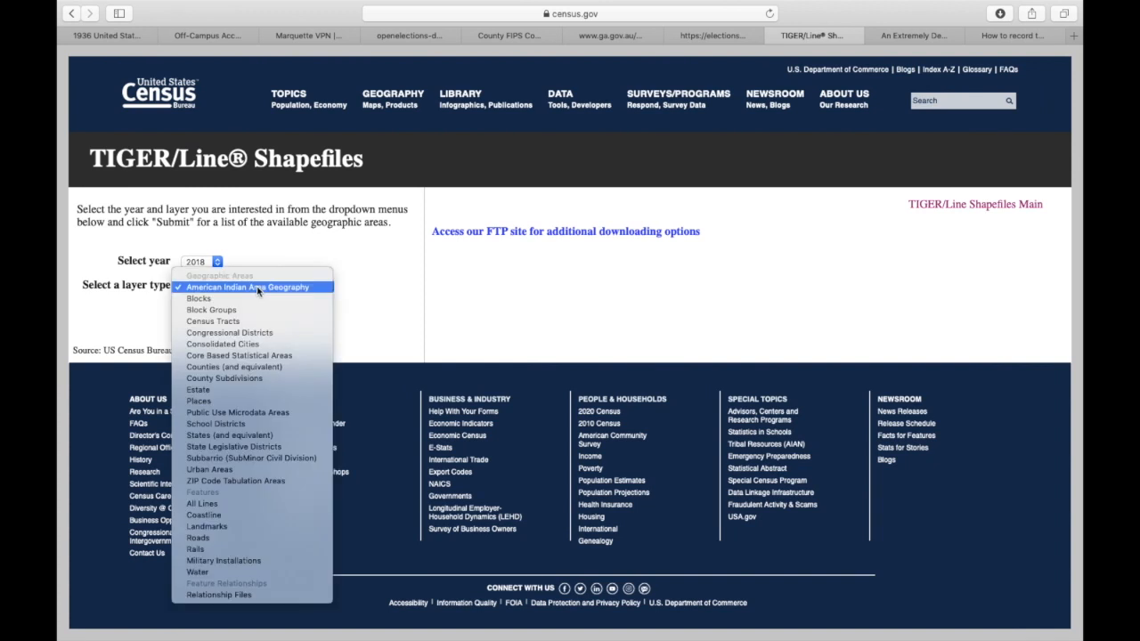
left_click(249, 504)
left_click(201, 311)
- Choose Montana and Glacier County, then download the lines shapefile
left_click(237, 261)
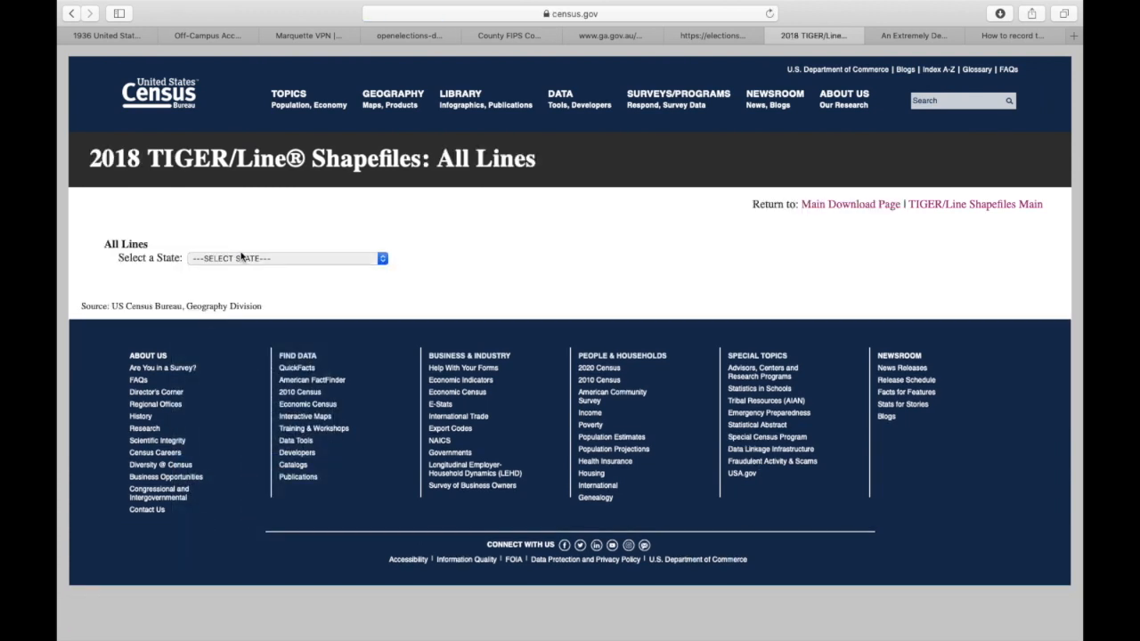
left_click(280, 601)
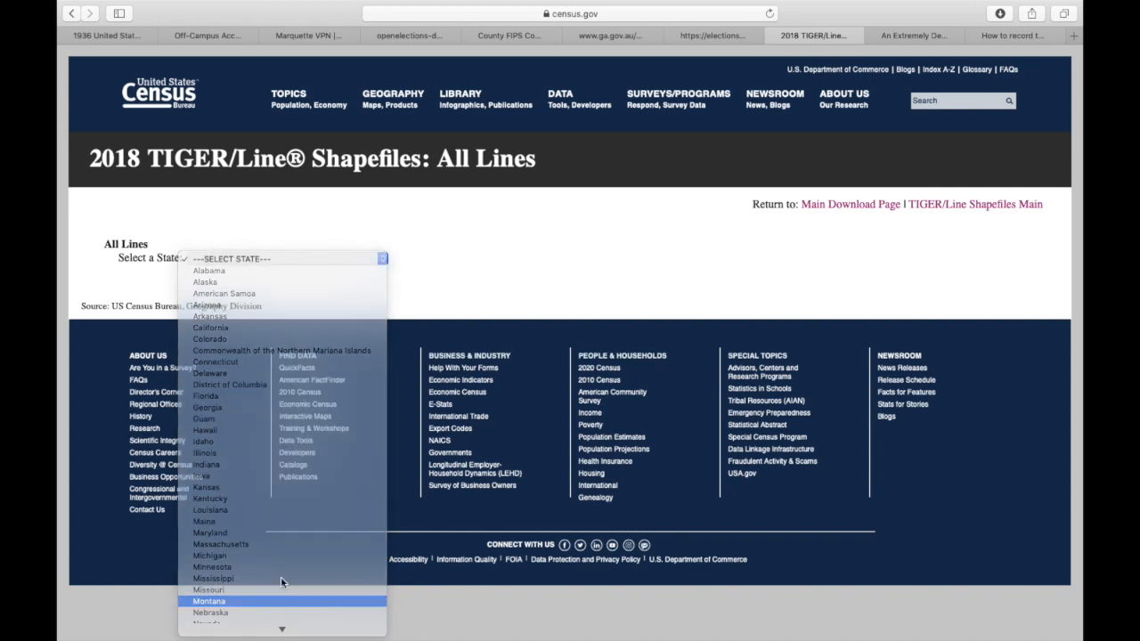
left_click(252, 288)
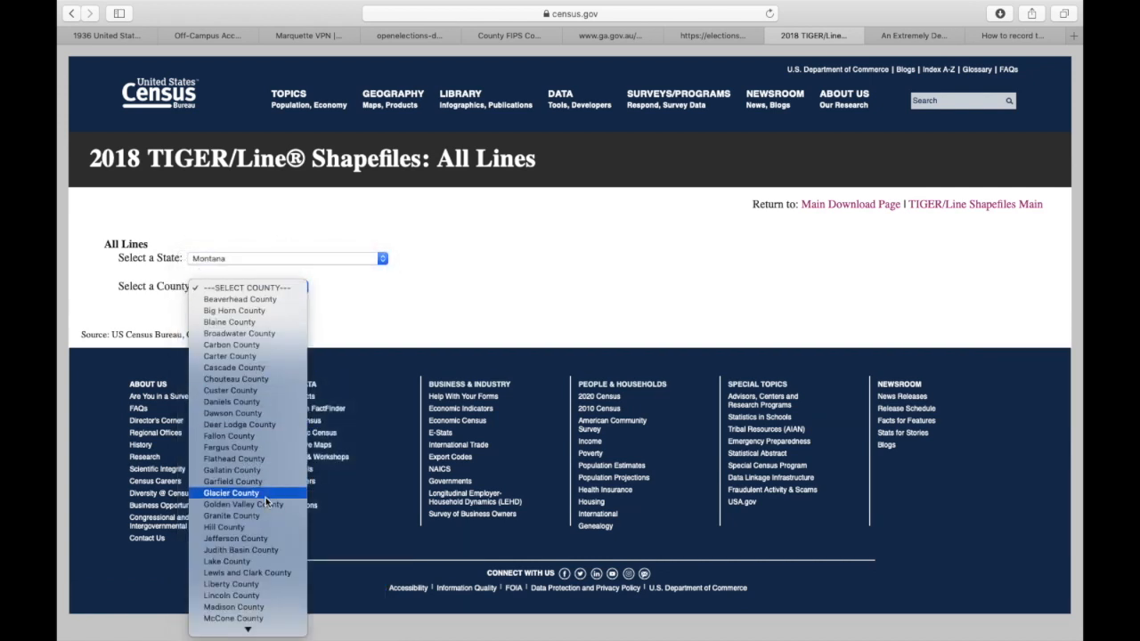
left_click(231, 492)
left_click(144, 302)
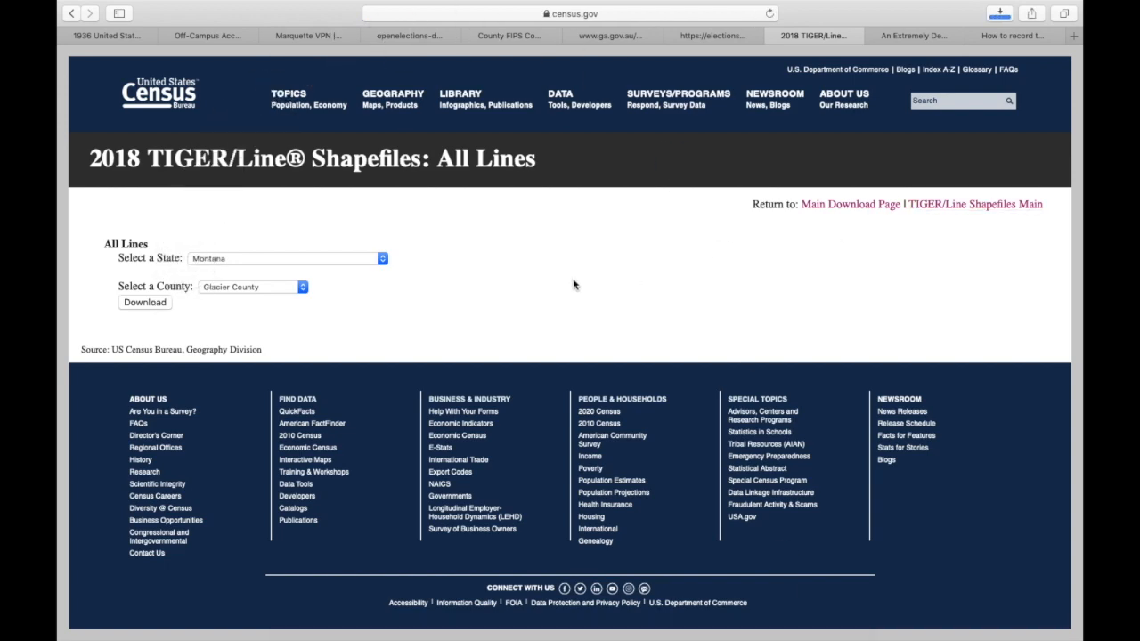
- Add tl_2018_30035_edges.shp from the Browser and set the project CRS to NAD83 (EPSG:4269)
key("ctrl+Left")
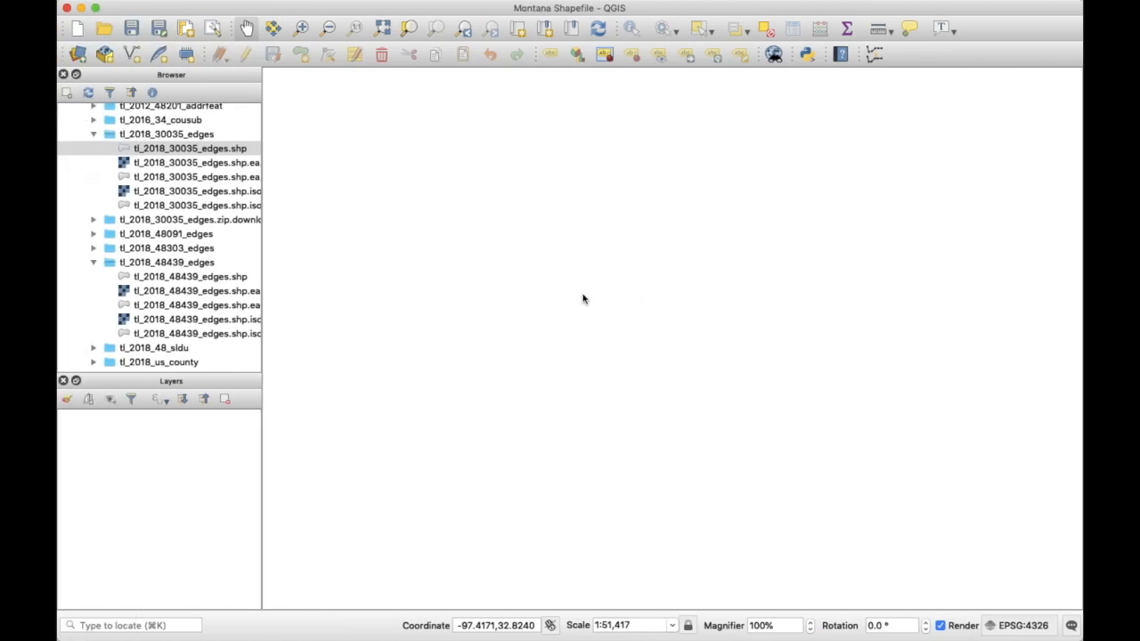
double_click(161, 149)
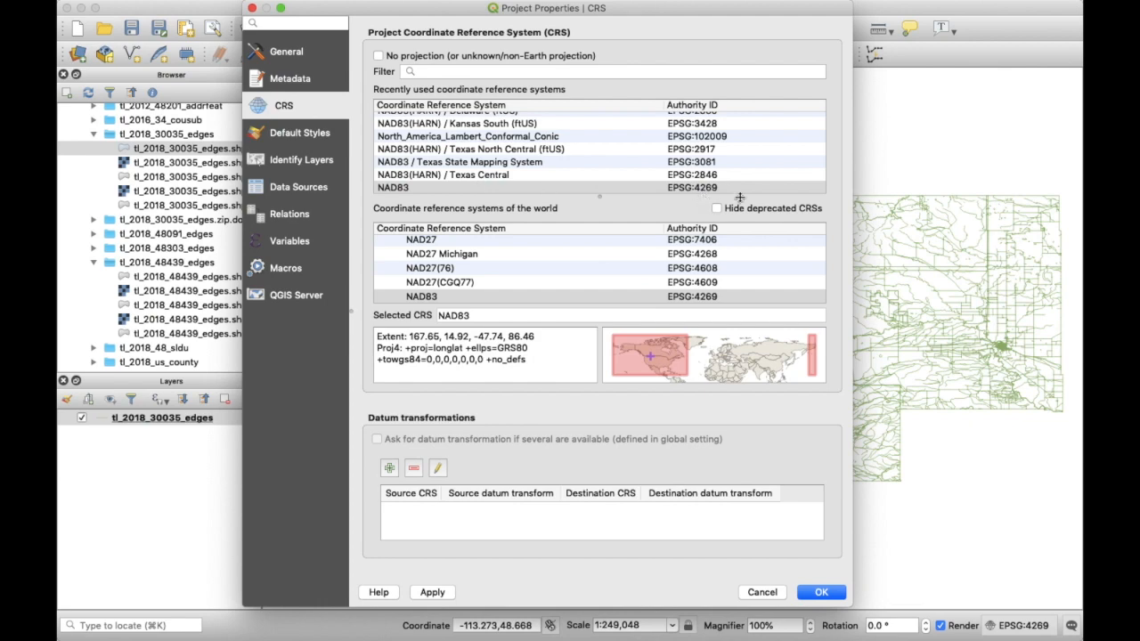
left_click(814, 592)
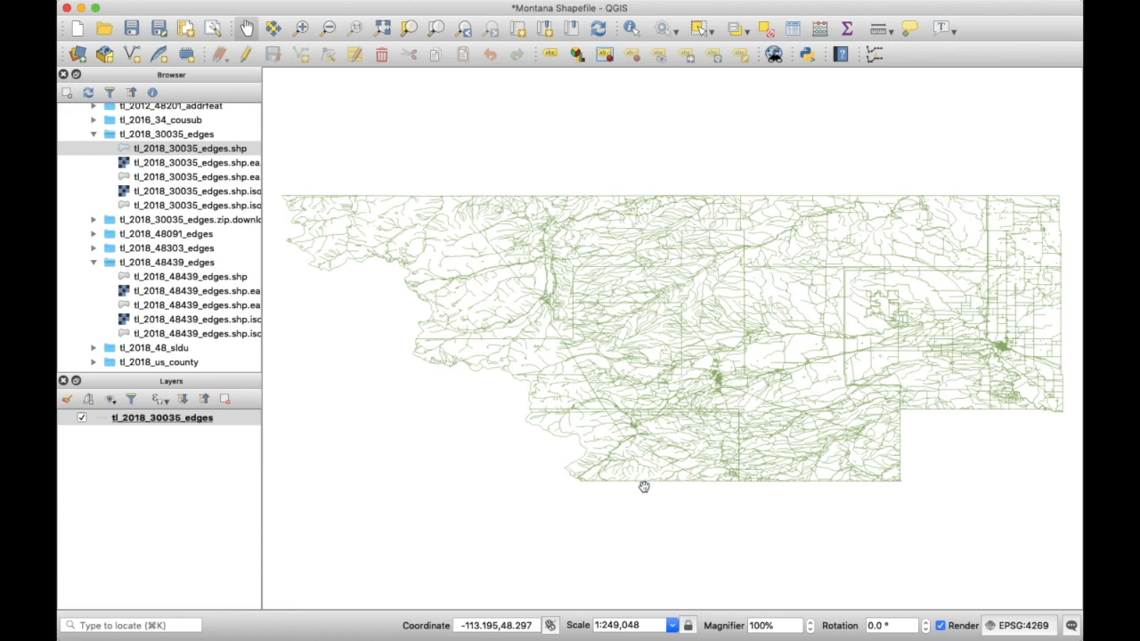
- Show the 'An Extremely Detailed Map' NYT tab and nudge the map slightly left
key("ctrl+Right")
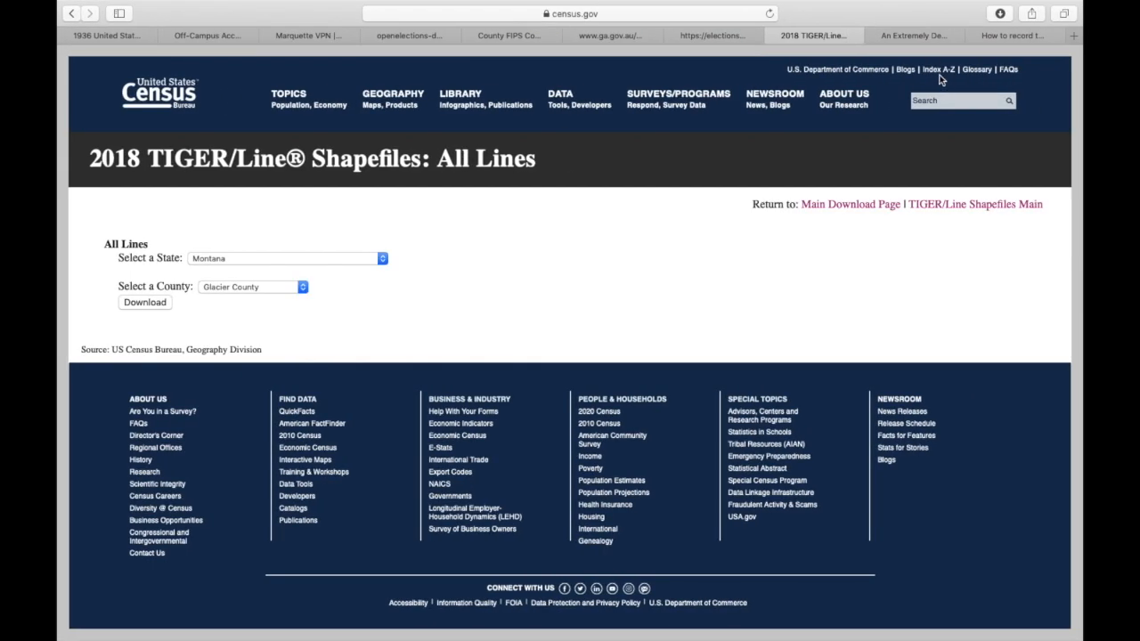
left_click(920, 35)
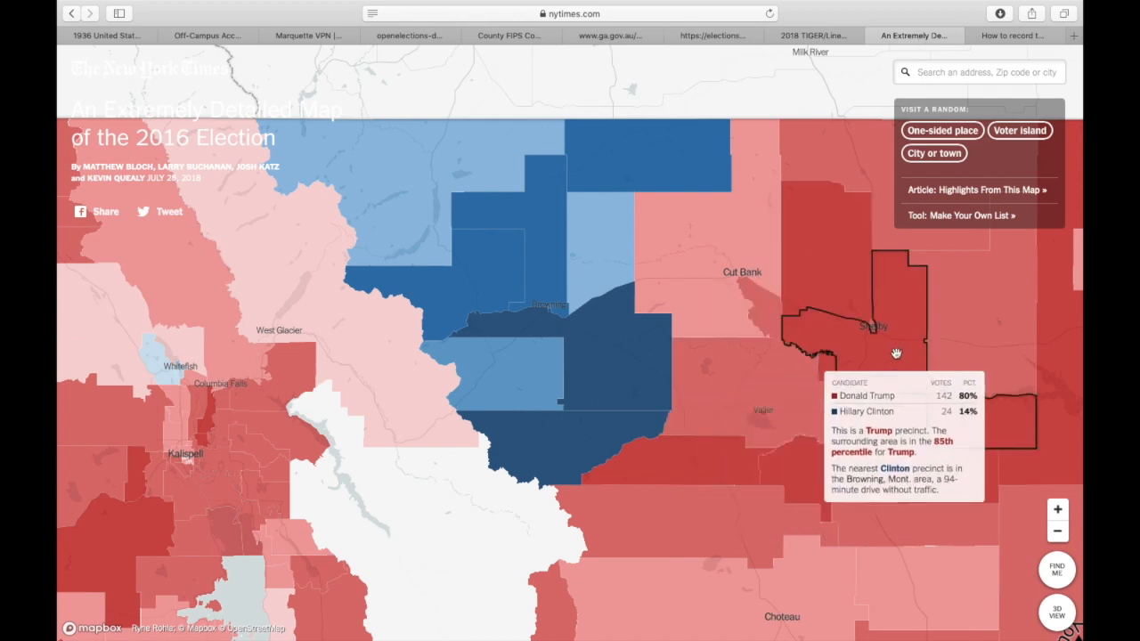
left_click_drag(896, 351, 846, 360)
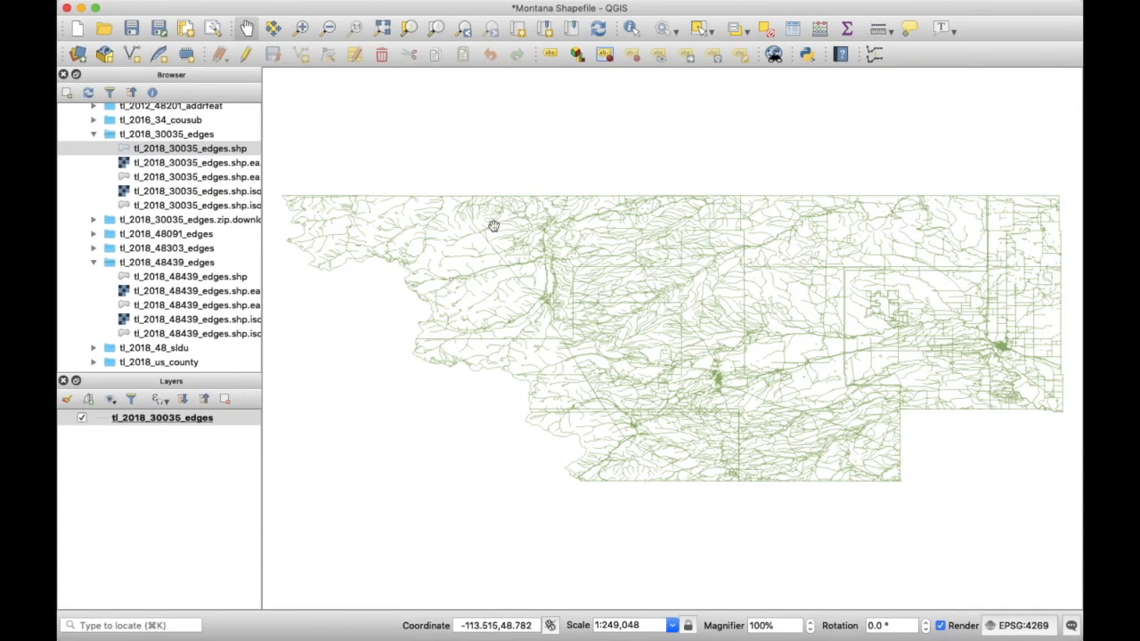
left_click(449, 8)
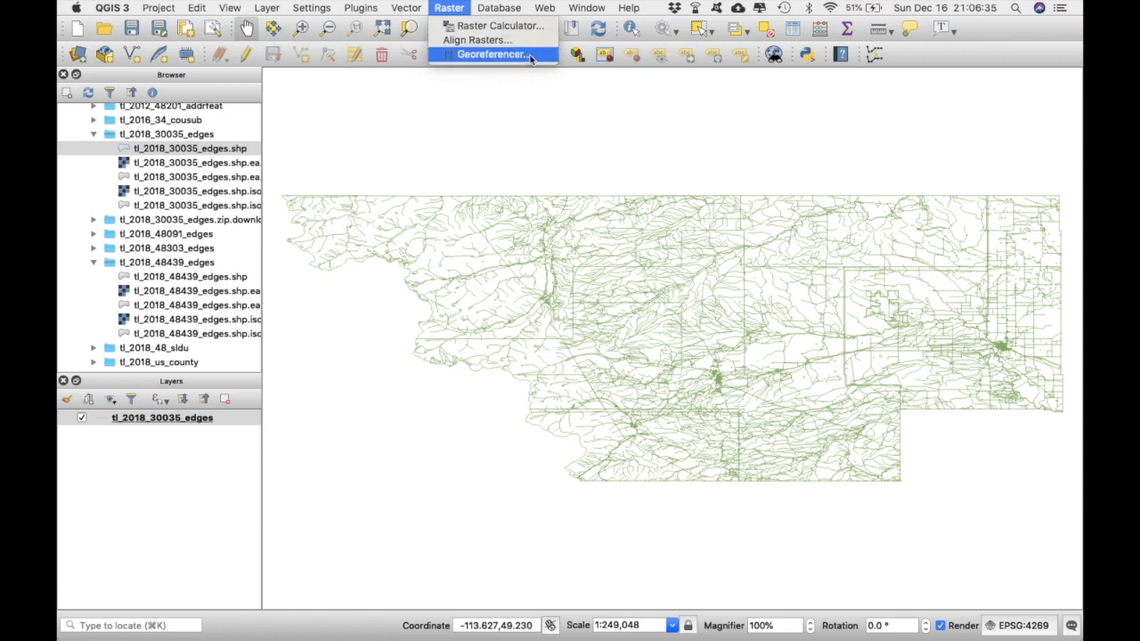
mouse_move(370, 8)
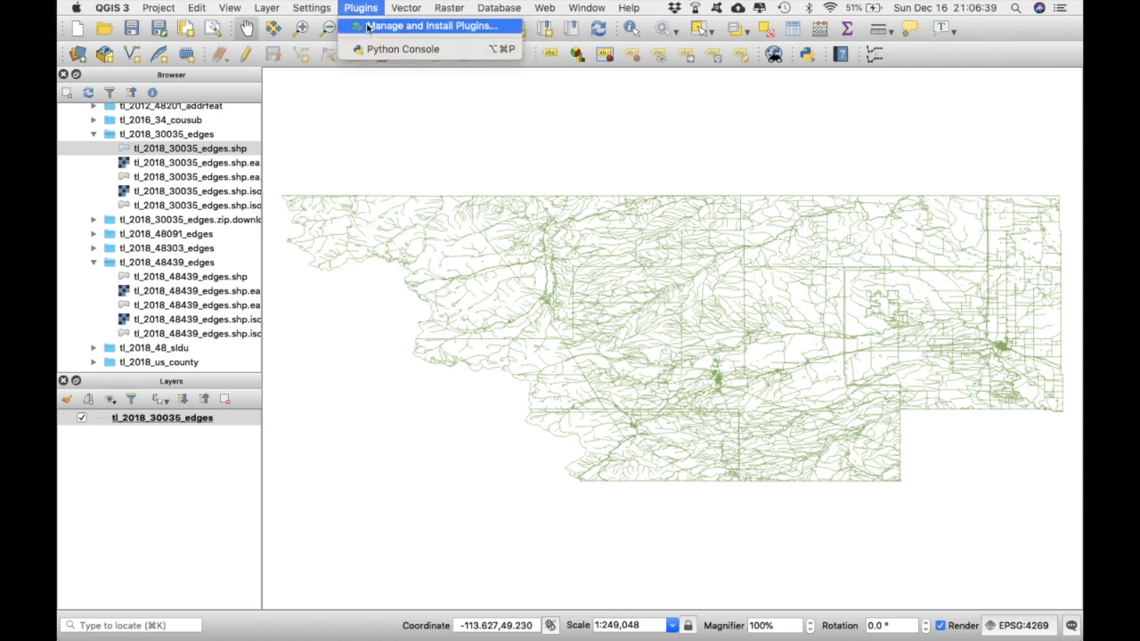
left_click(367, 28)
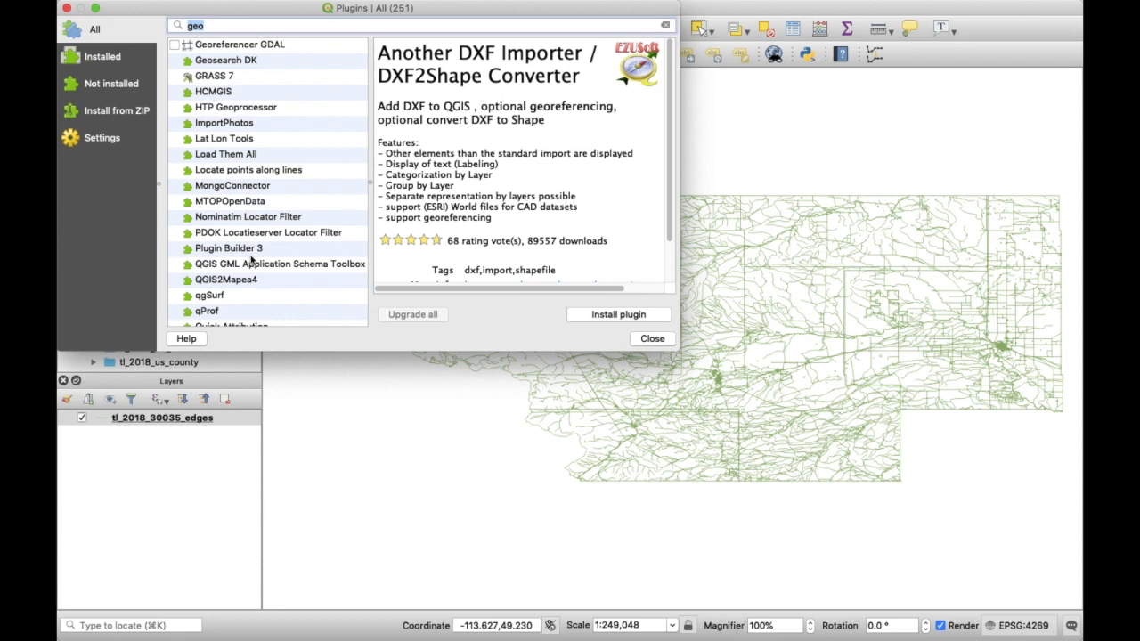
scroll(230, 201, "down", 3)
scroll(230, 202, "up", 8)
scroll(230, 201, "down", 2)
scroll(230, 201, "down", 3)
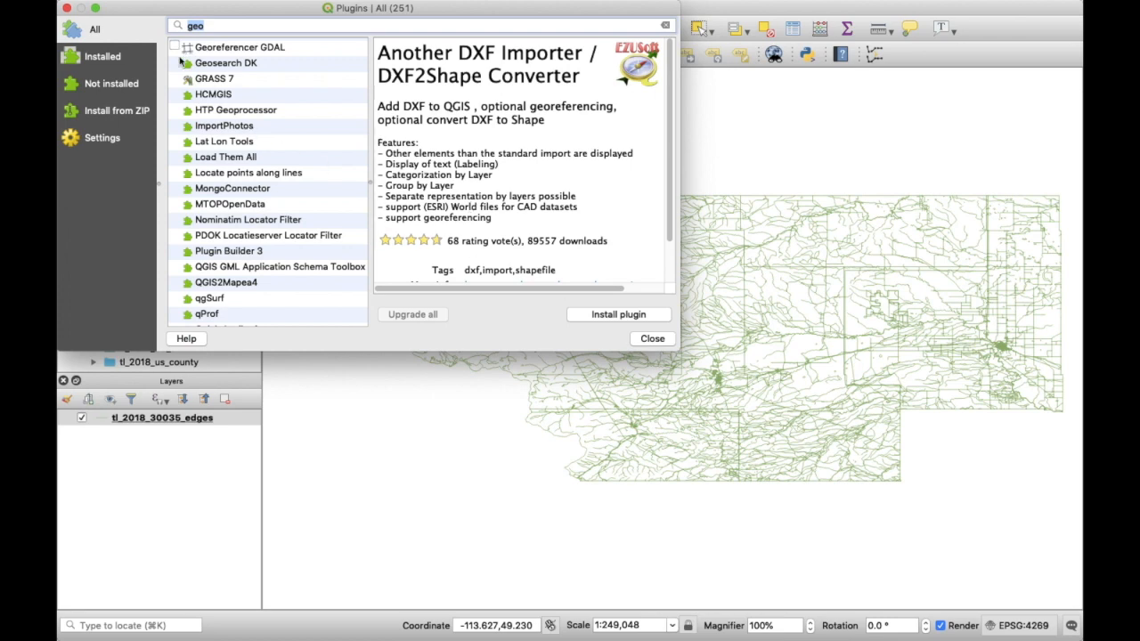
left_click(652, 338)
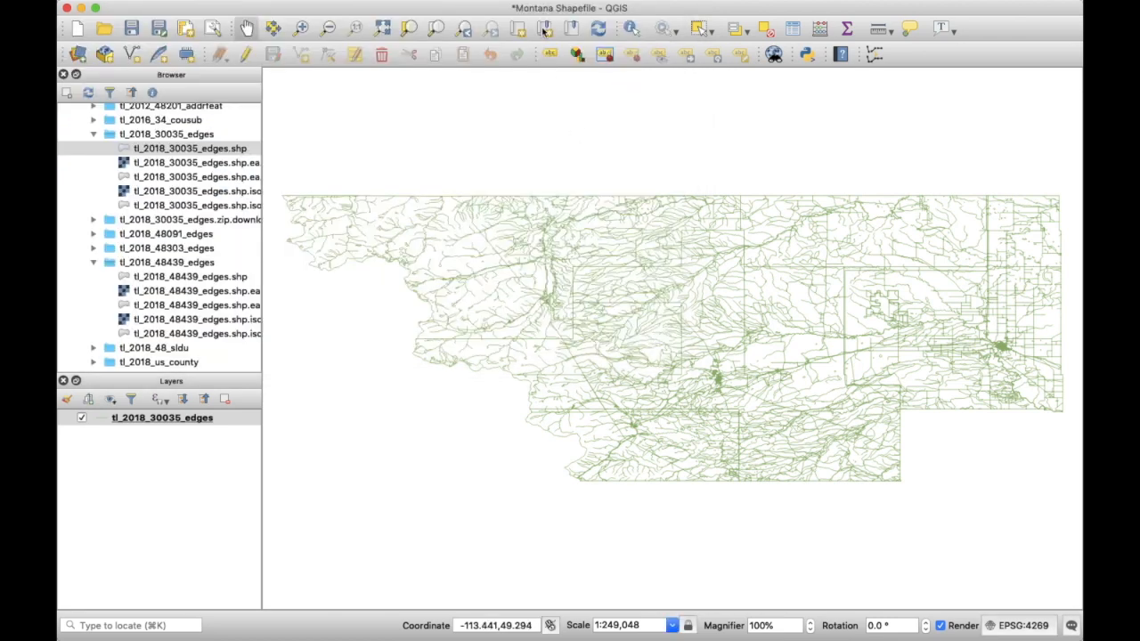
- Launch the Georeferencer from the Raster menu and center the map screenshot in view
left_click(451, 7)
left_click(471, 52)
left_click_drag(354, 252, 505, 253)
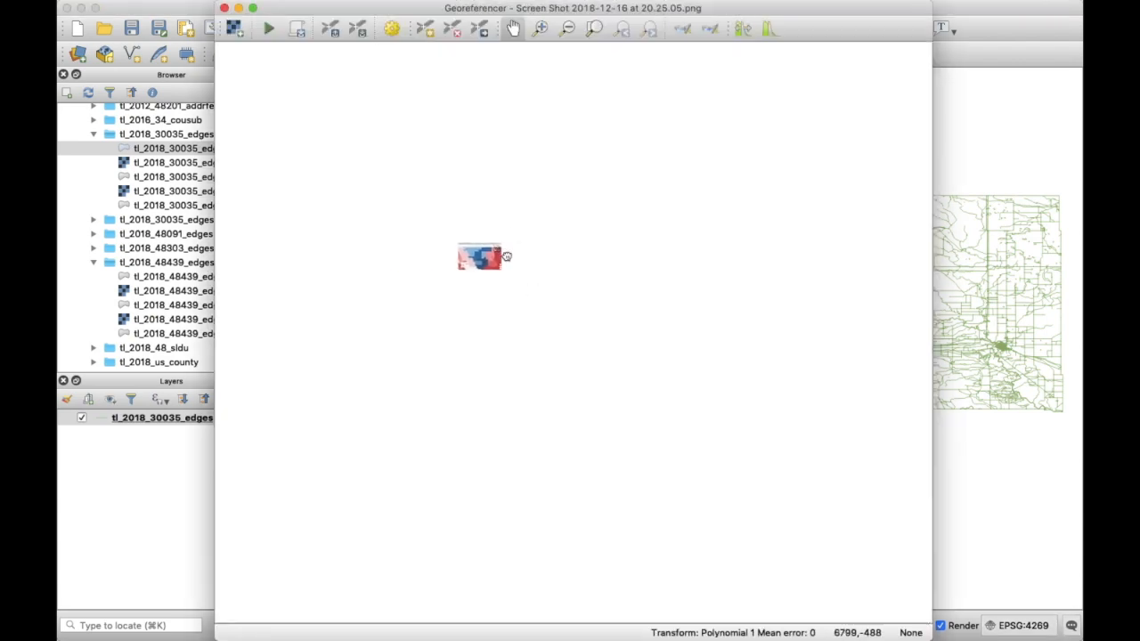
scroll(478, 255, "up", 4)
scroll(477, 255, "down", 1)
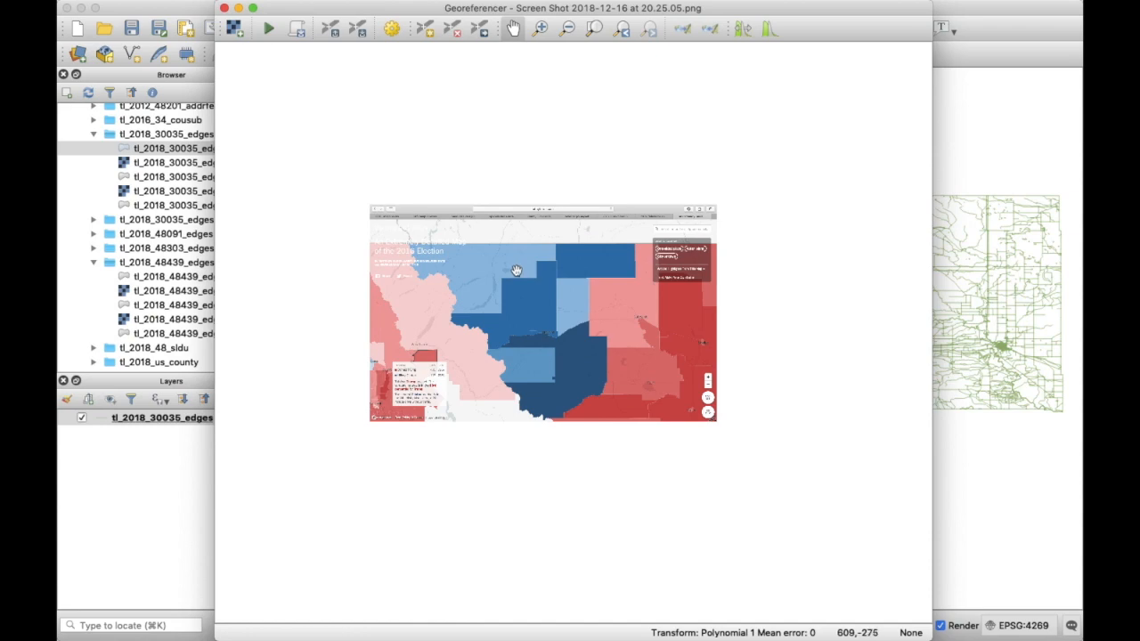
scroll(548, 304, "up", 2)
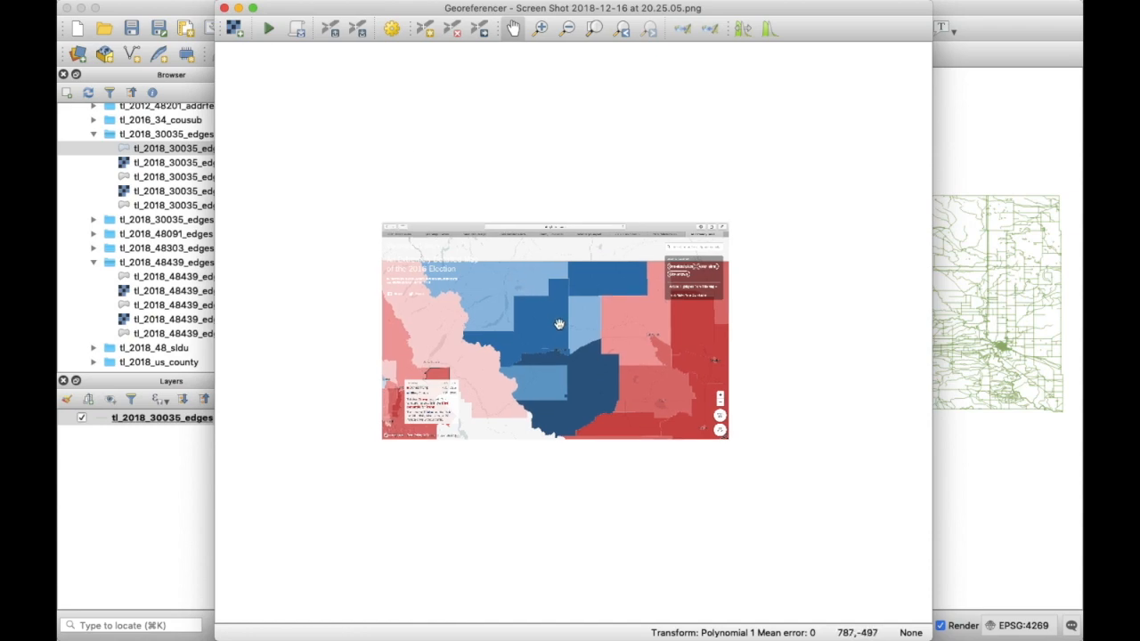
scroll(556, 323, "down", 1)
left_click_drag(593, 336, 639, 335)
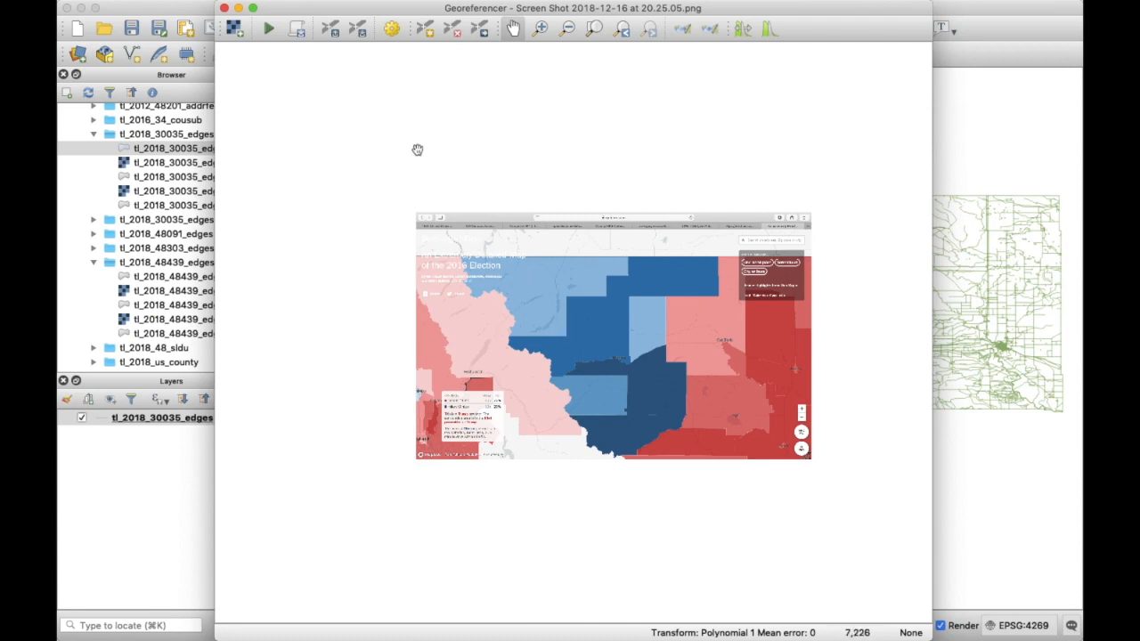
- Open 'Screen Shot 2018-12-16 at 20.25.05.png' as the raster with NAD83 (EPSG:4269)
left_click(235, 29)
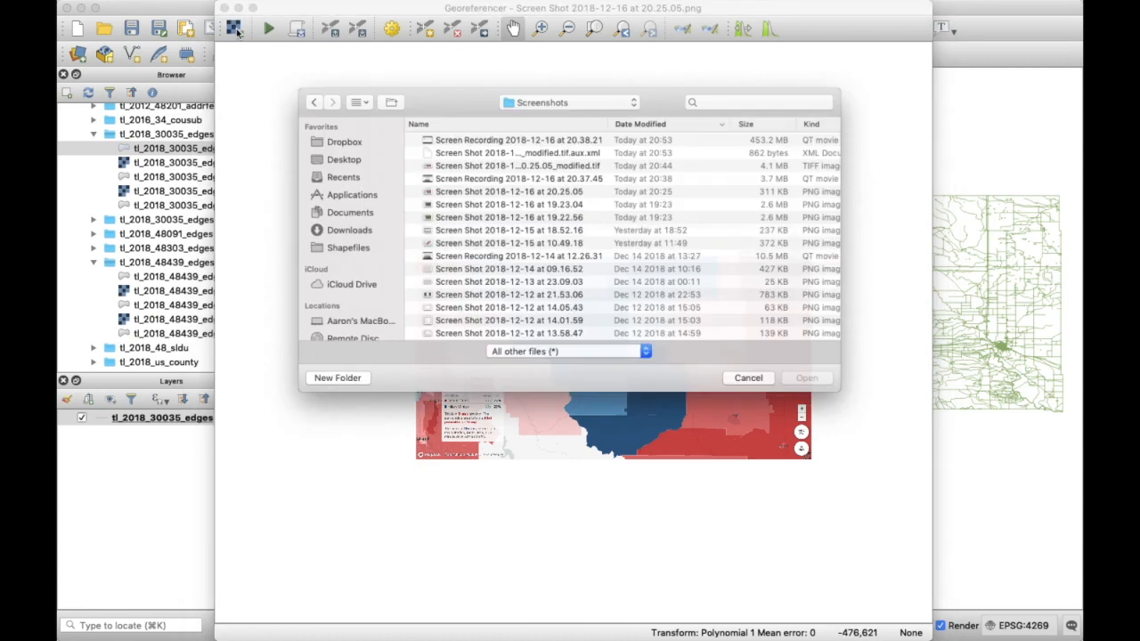
left_click(567, 189)
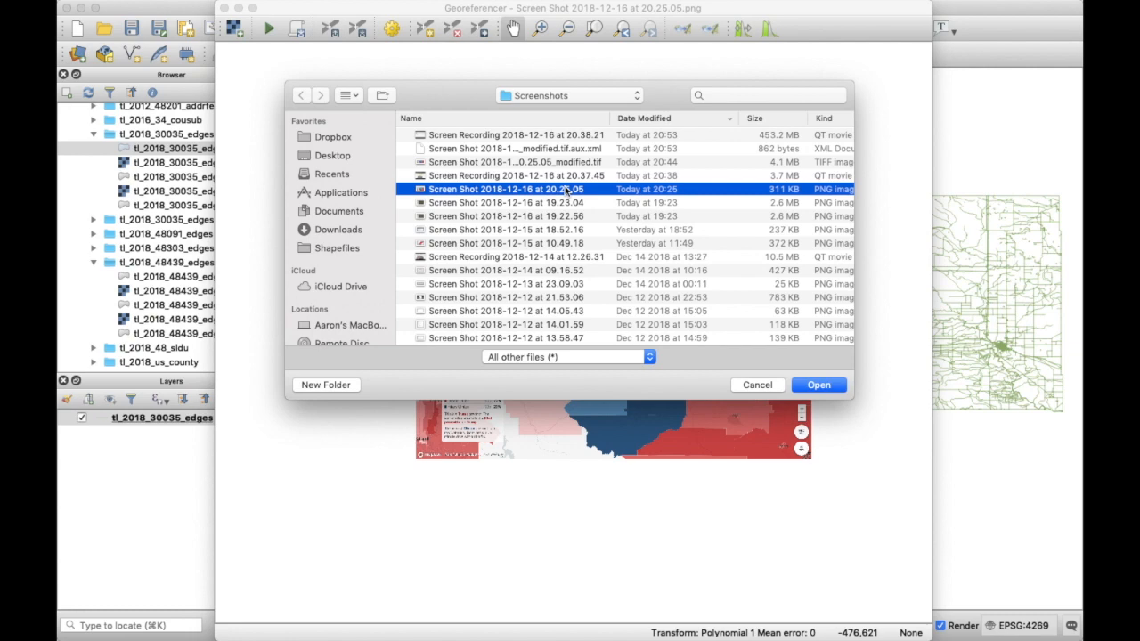
left_click(820, 385)
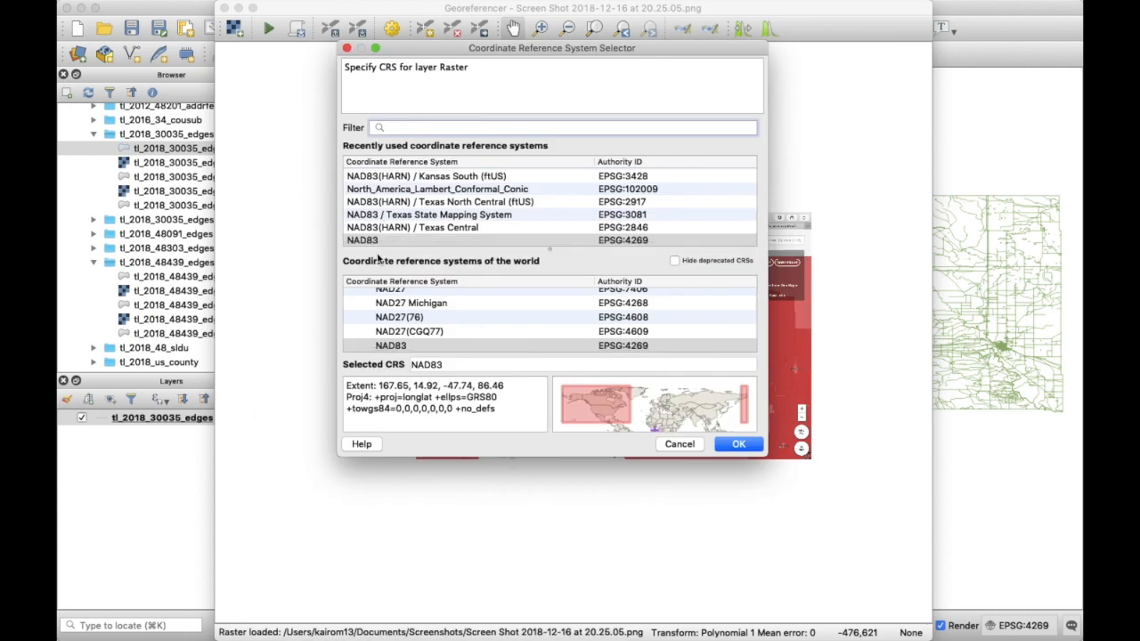
left_click(744, 444)
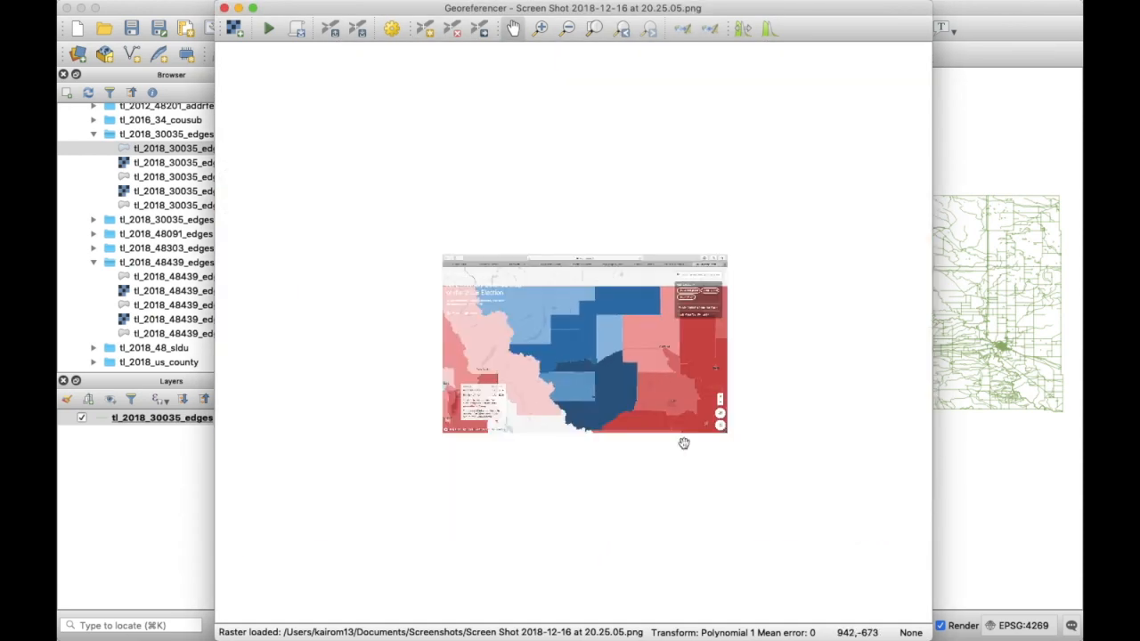
scroll(523, 322, "up", 4)
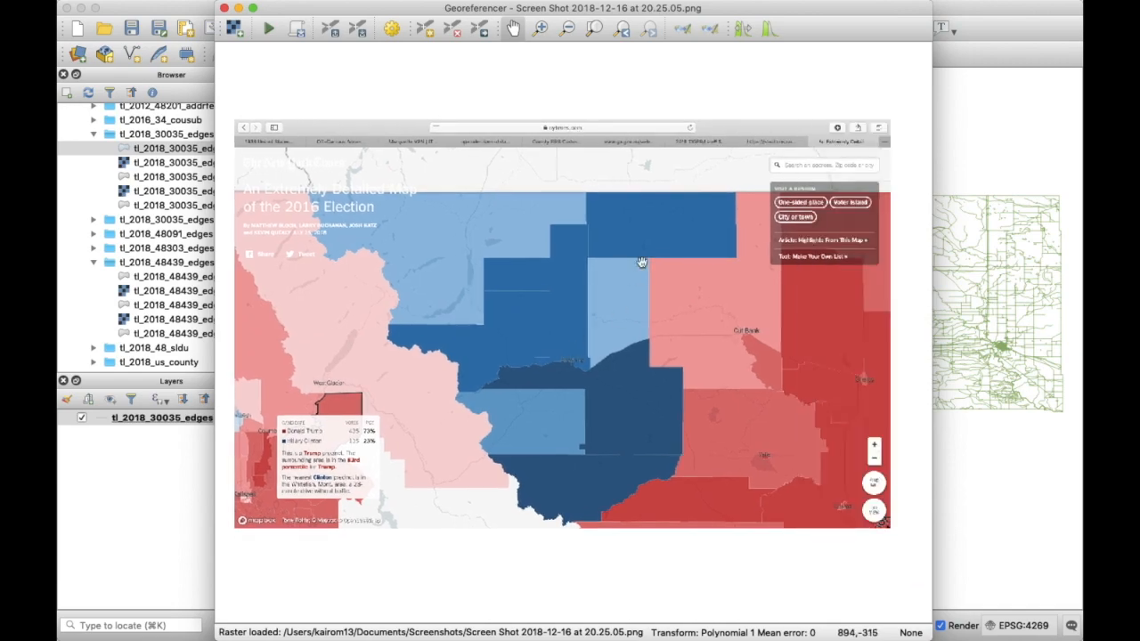
- Activate Add Point and zoom and pan the Montana edges map toward the matching corners
left_click(935, 347)
key("ctrl+Up")
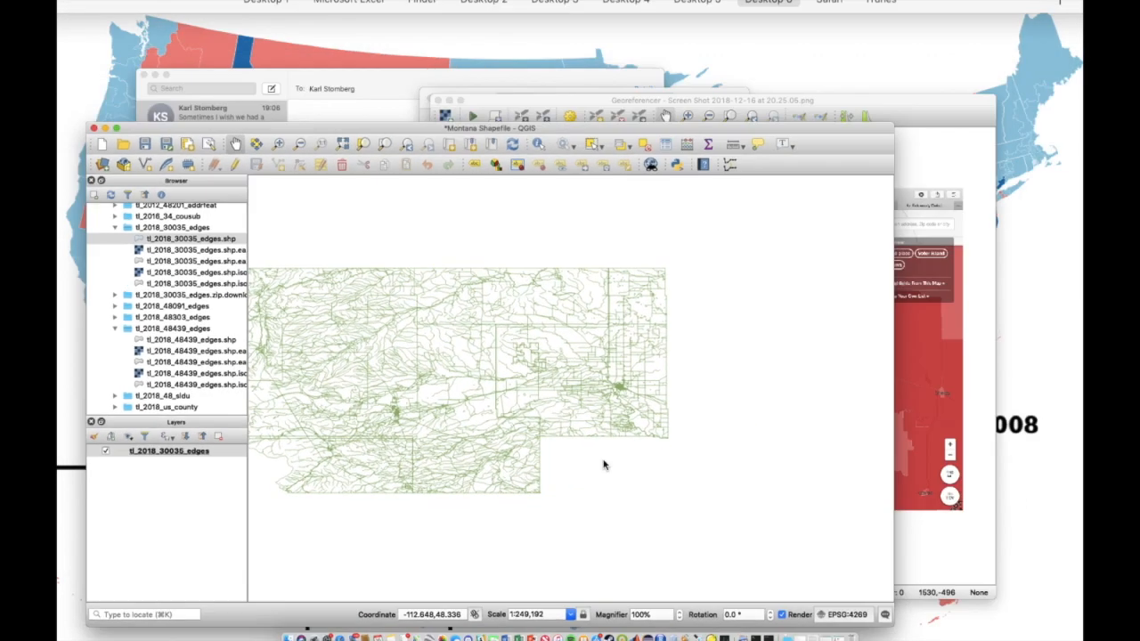
left_click(782, 381)
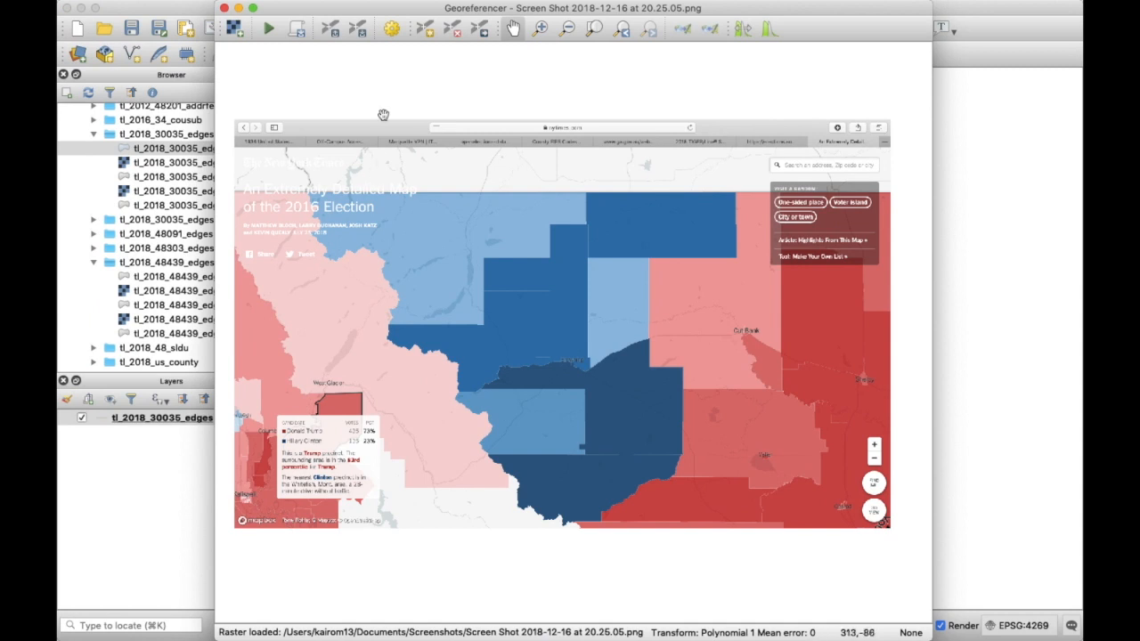
left_click(425, 32)
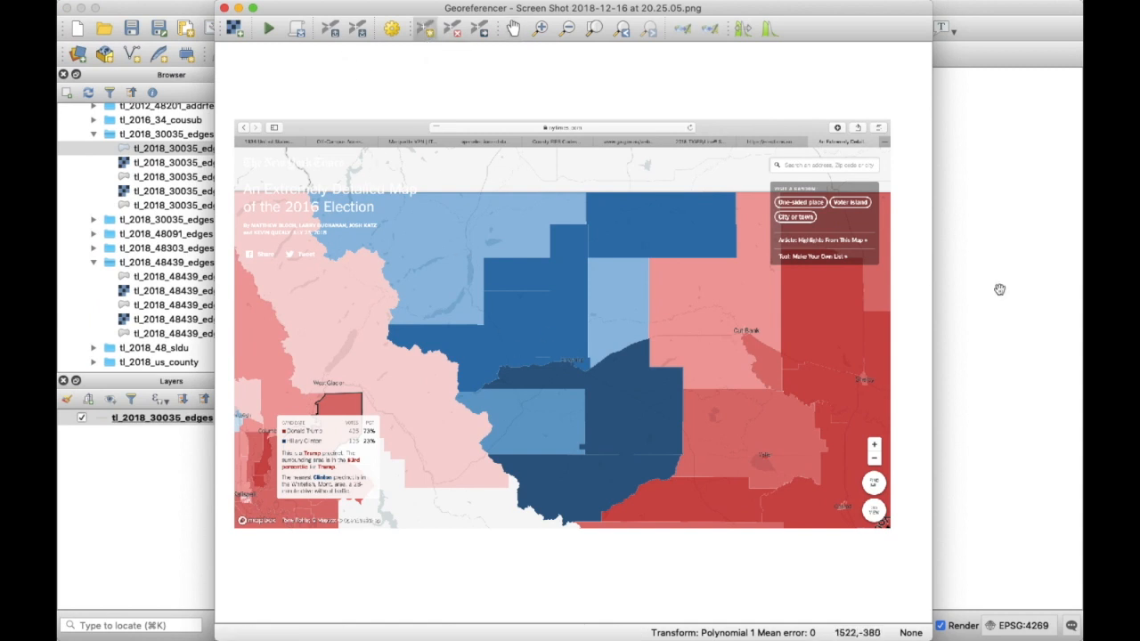
scroll(538, 256, "up", 2)
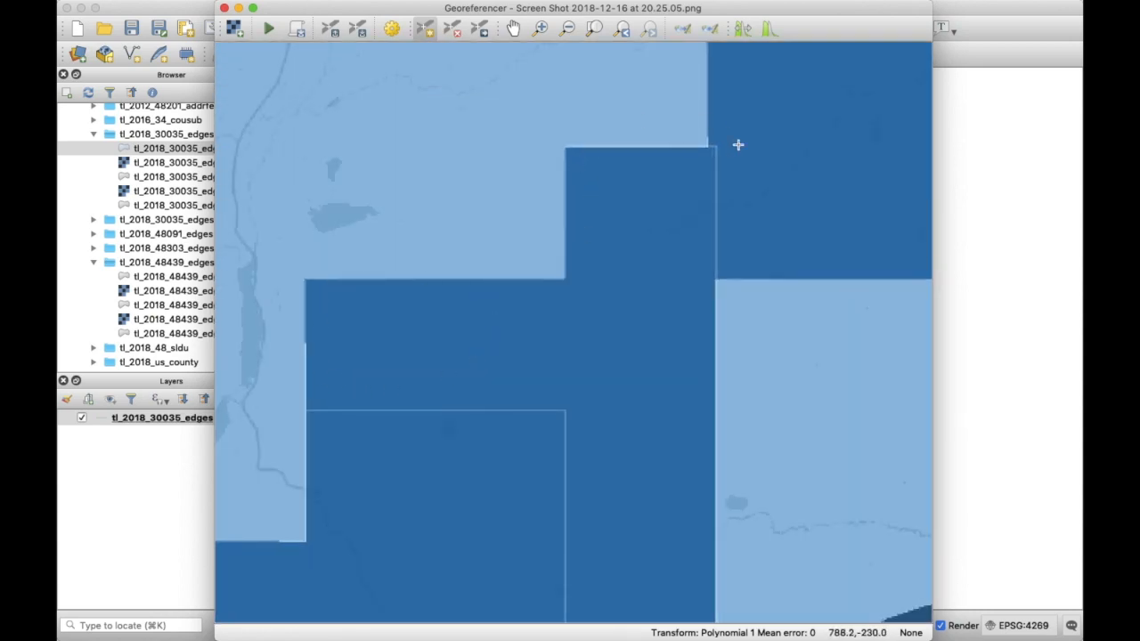
left_click(1015, 232)
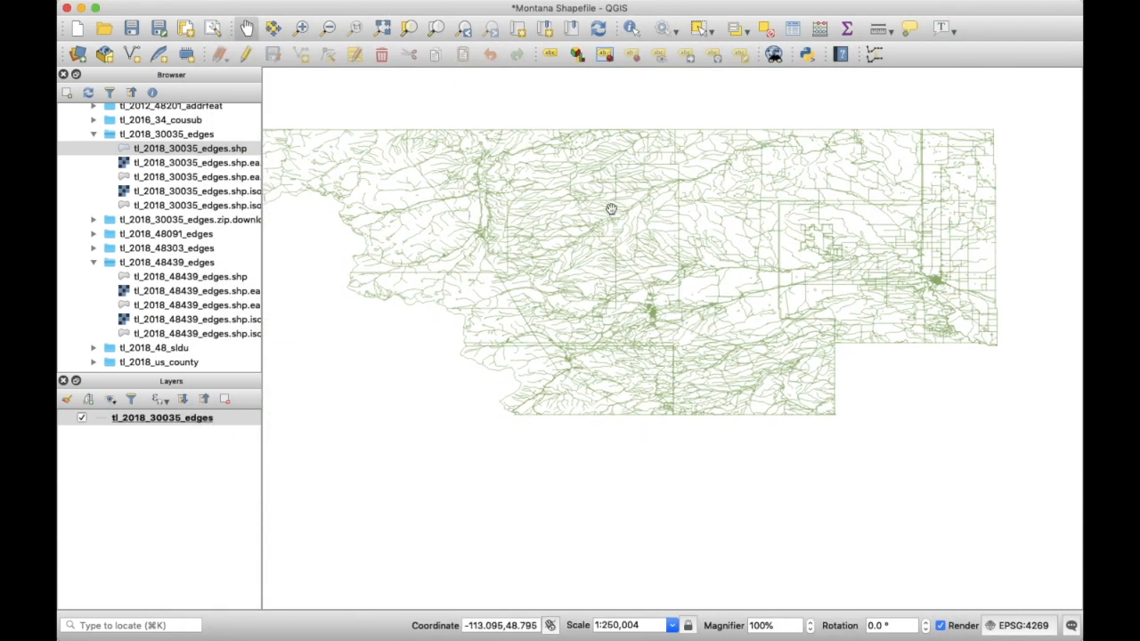
scroll(593, 198, "up", 5)
left_click_drag(593, 196, 605, 278)
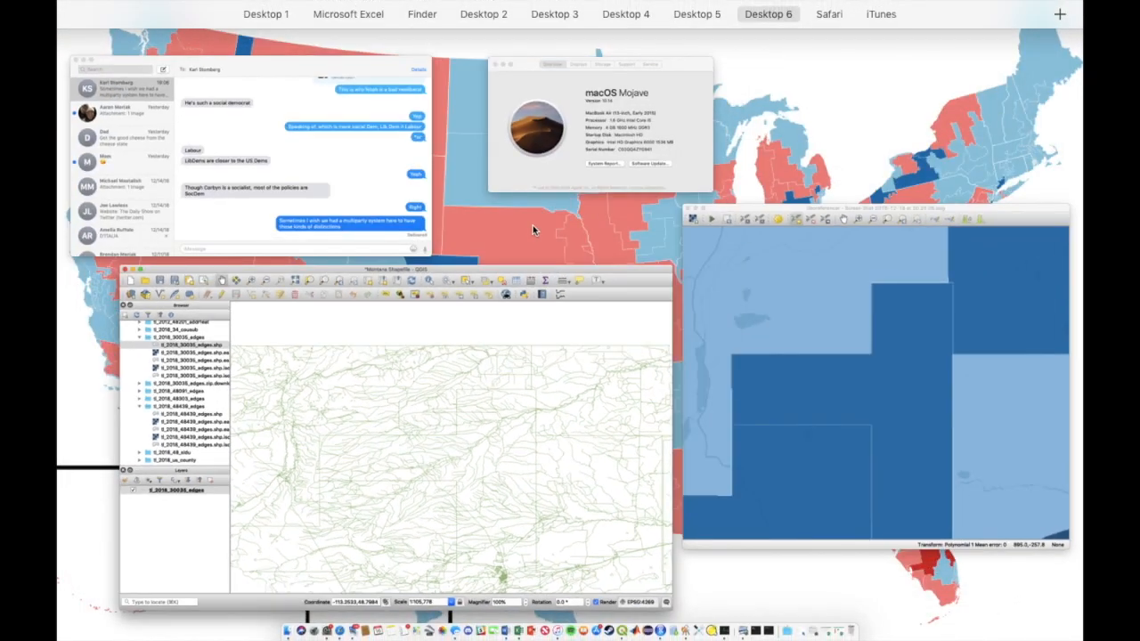
left_click(753, 349)
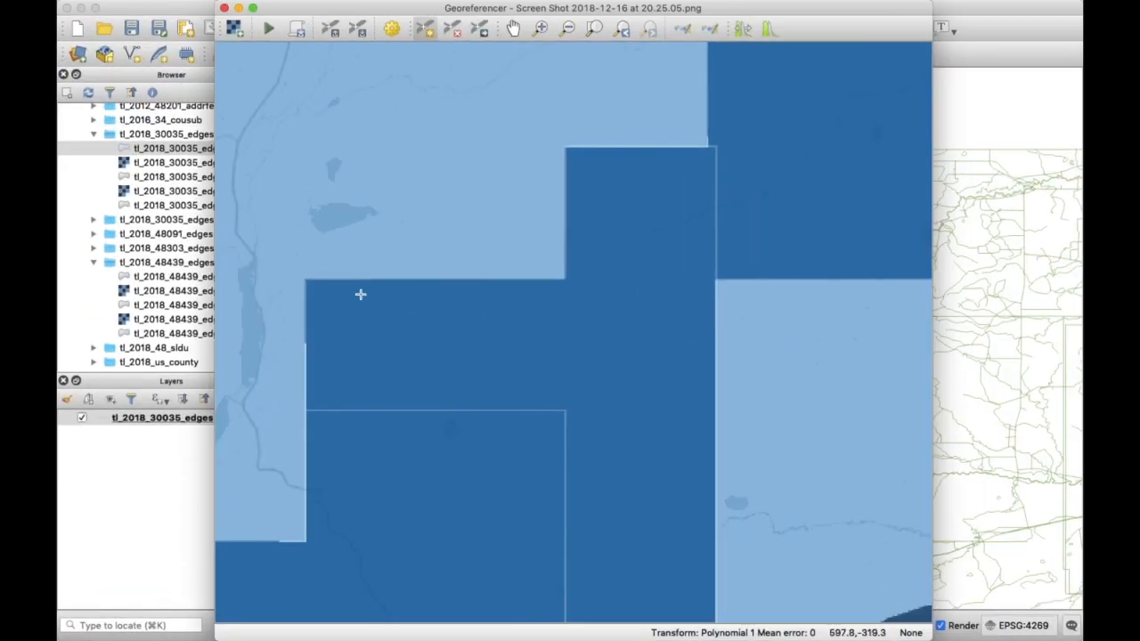
scroll(312, 290, "up", 6)
- Pin the first block corner to its matching boundary corner on the main map
left_click(312, 289)
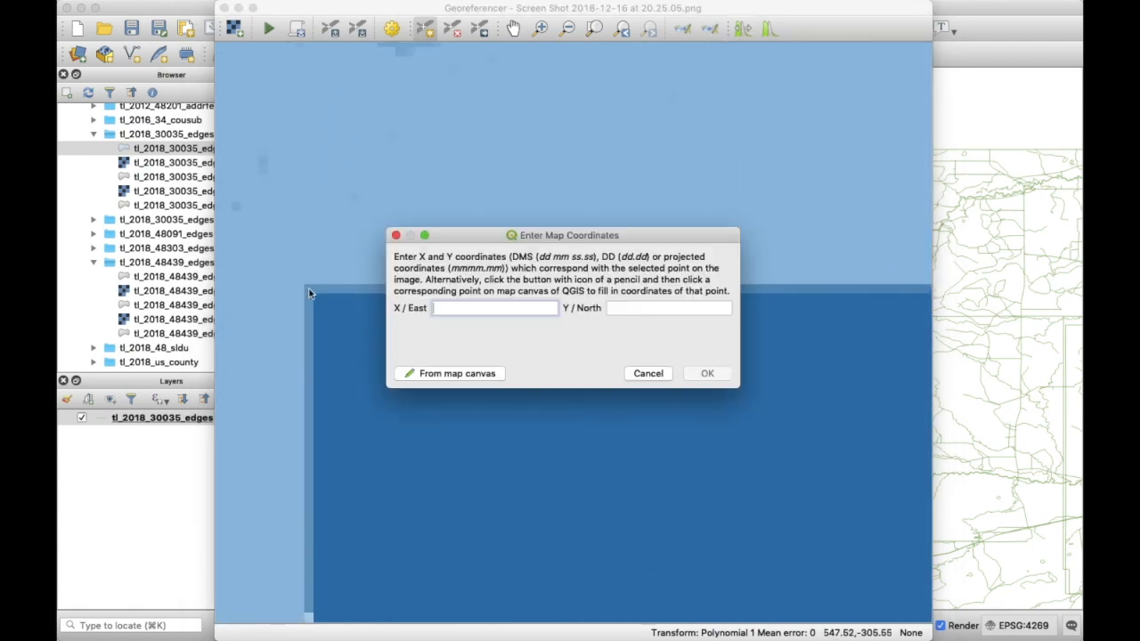
left_click(486, 376)
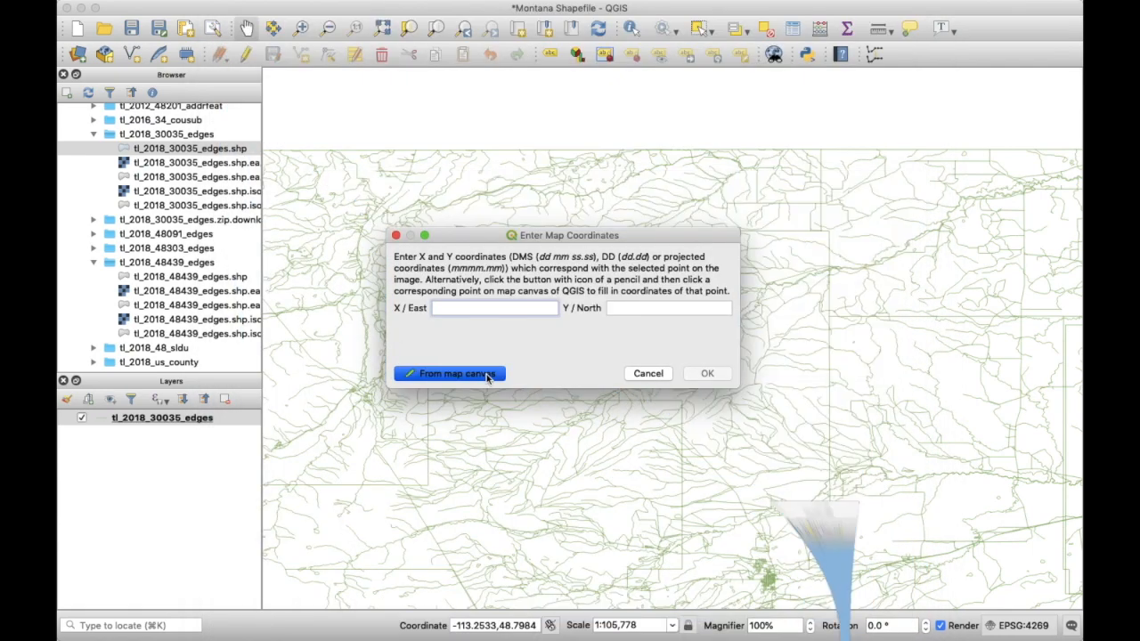
scroll(420, 314, "up", 3)
scroll(419, 314, "up", 3)
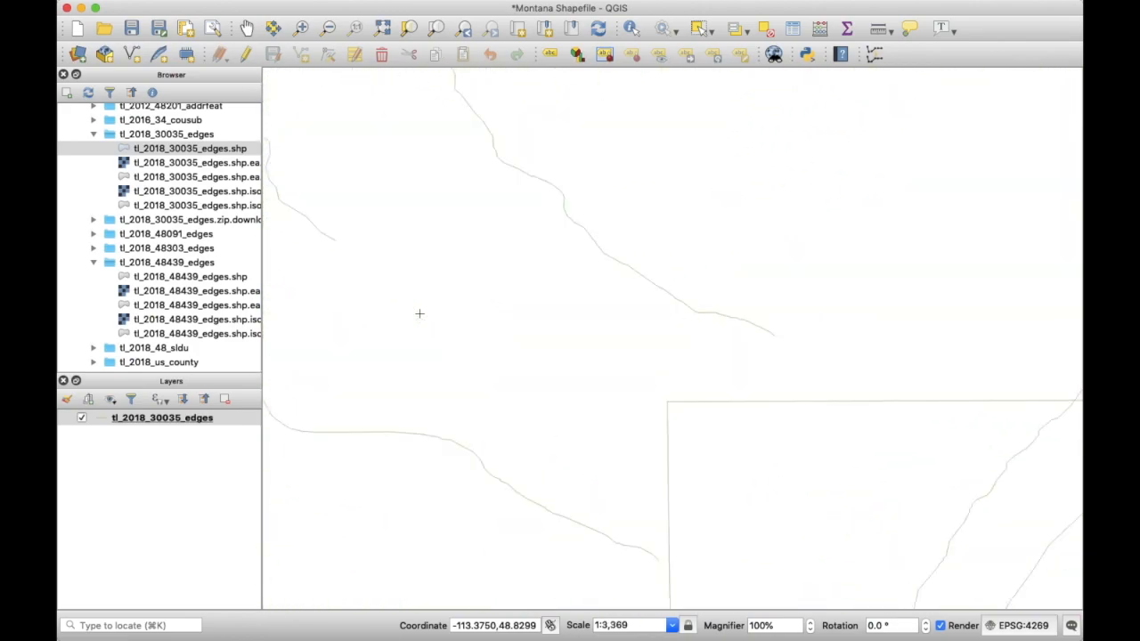
left_click(666, 401)
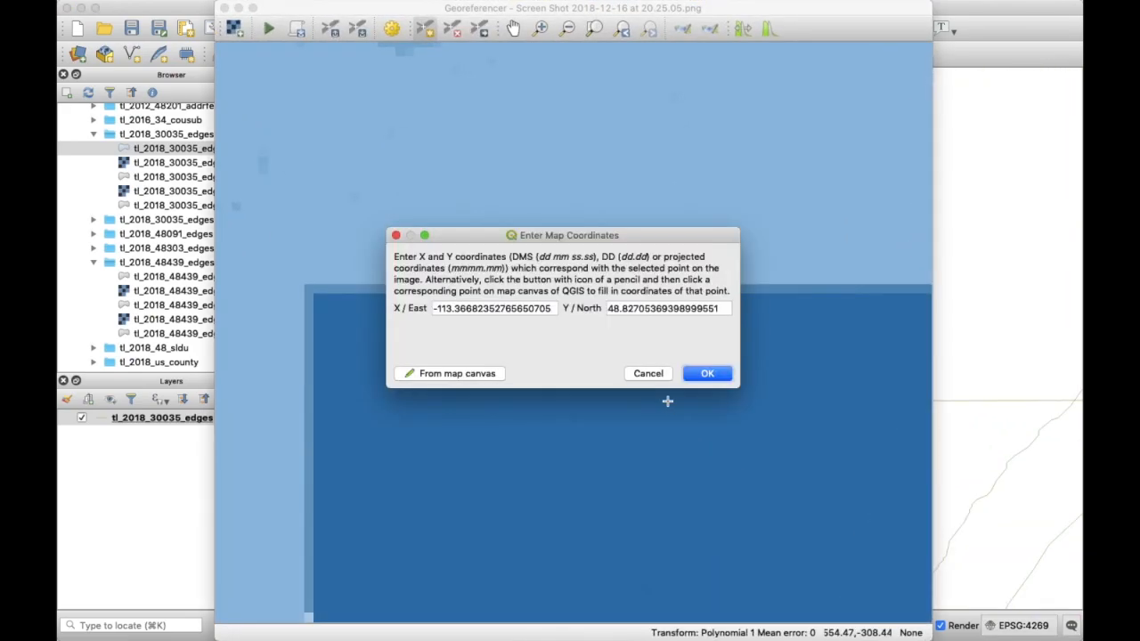
left_click(704, 374)
- Pin a second block corner, further east, to its matching corner on the main map
key("Right")
key("Right")
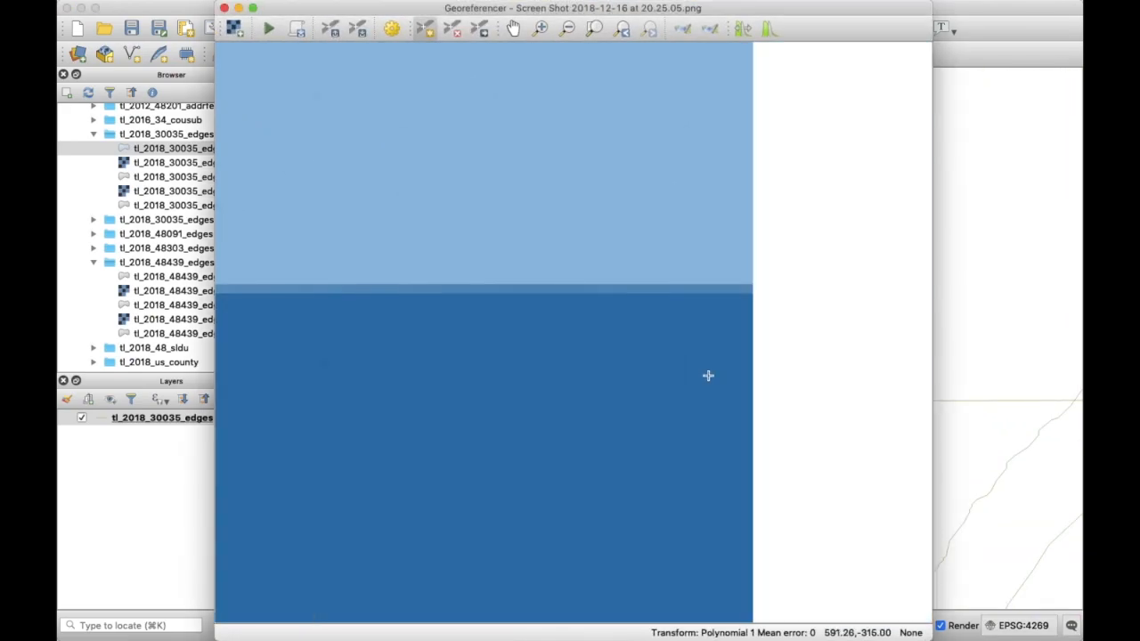
left_click(734, 280)
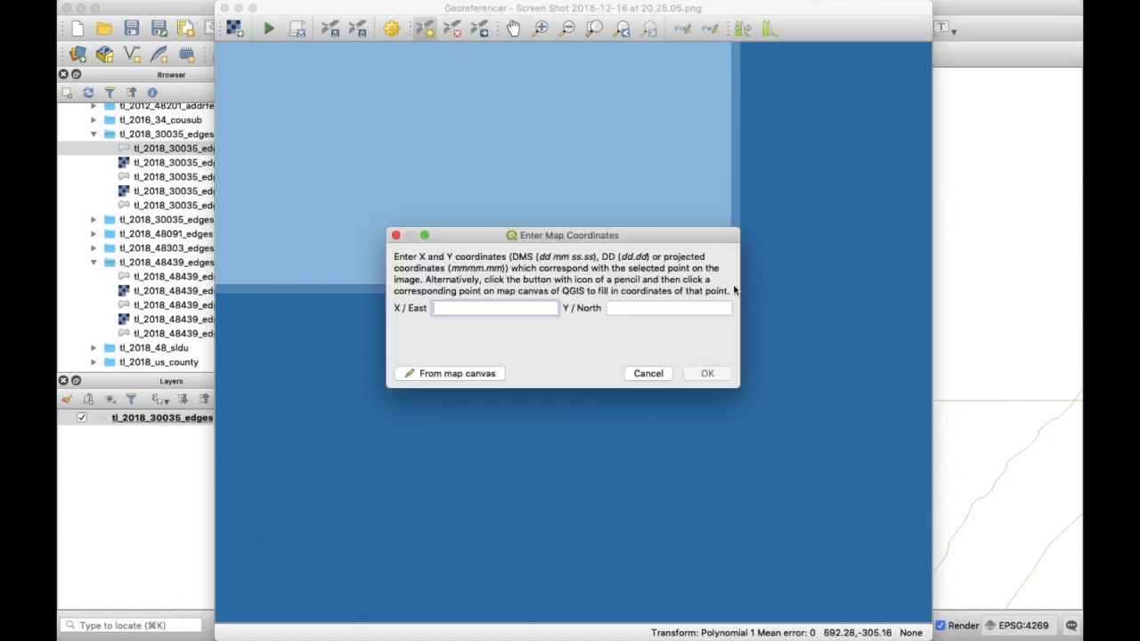
left_click(463, 379)
key("Right")
key("Right")
key("Right")
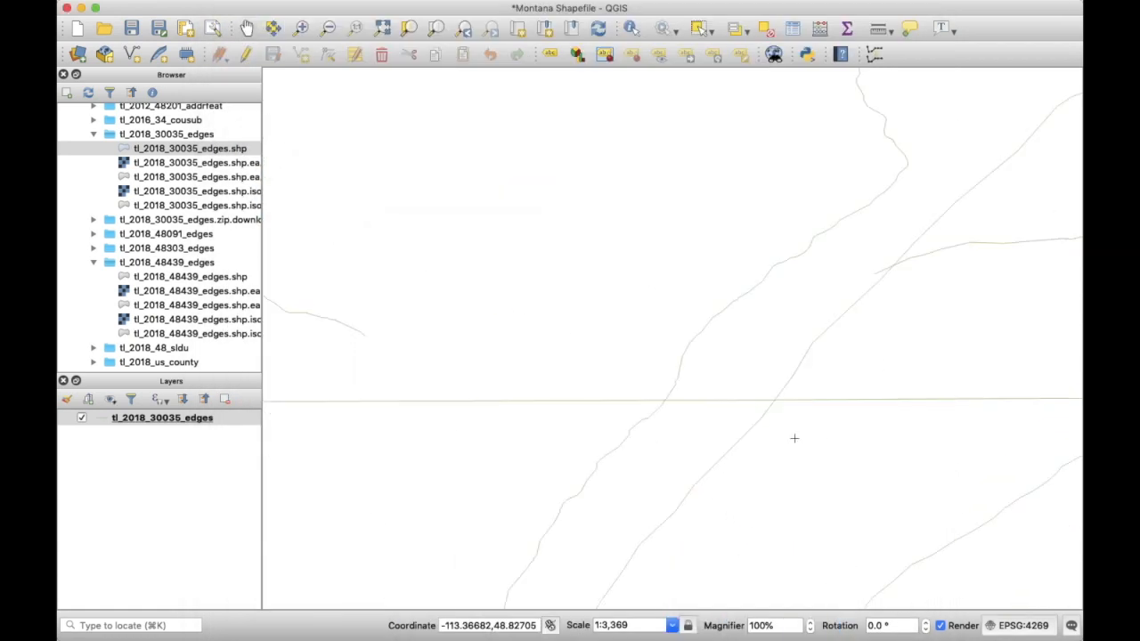
scroll(794, 439, "down", 2)
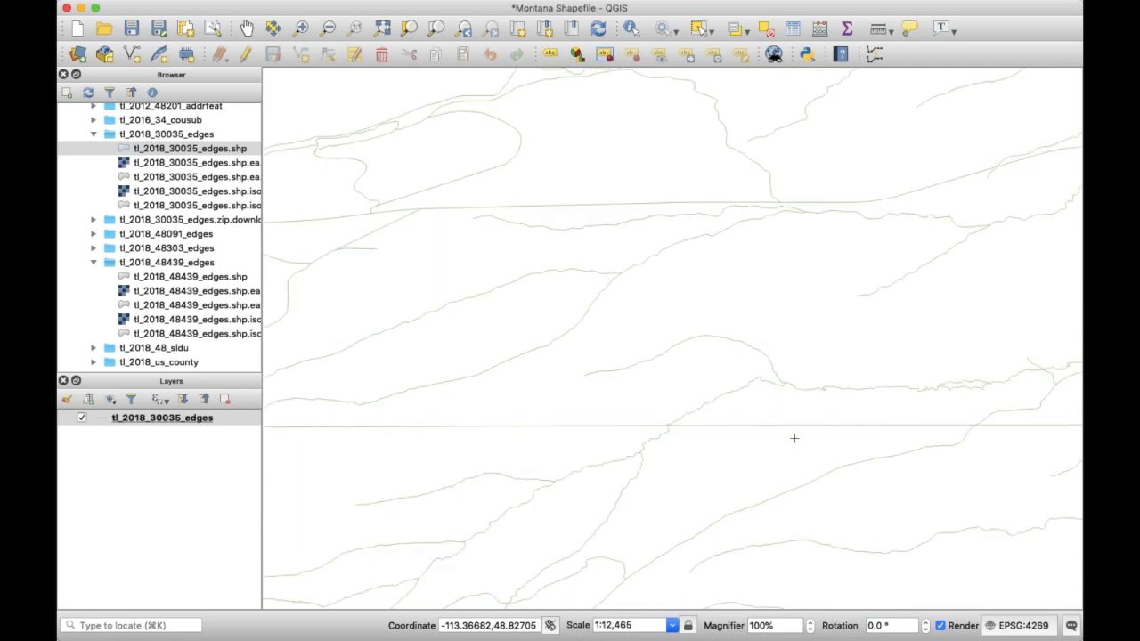
key("Right")
key("Right")
key("Right")
key("Right")
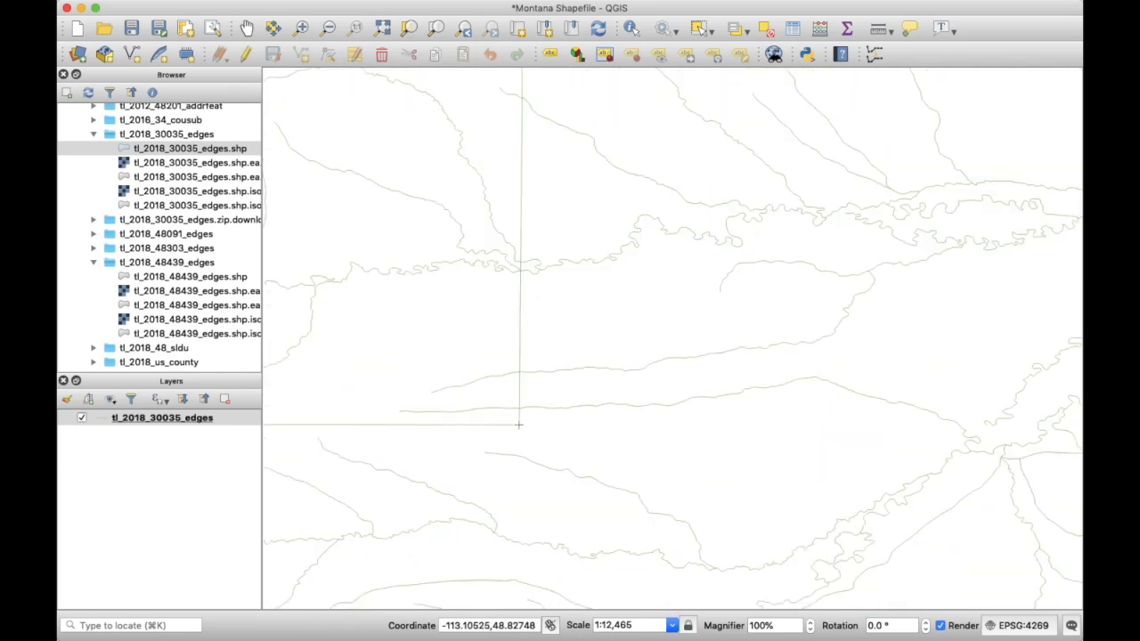
left_click(518, 425)
left_click(699, 375)
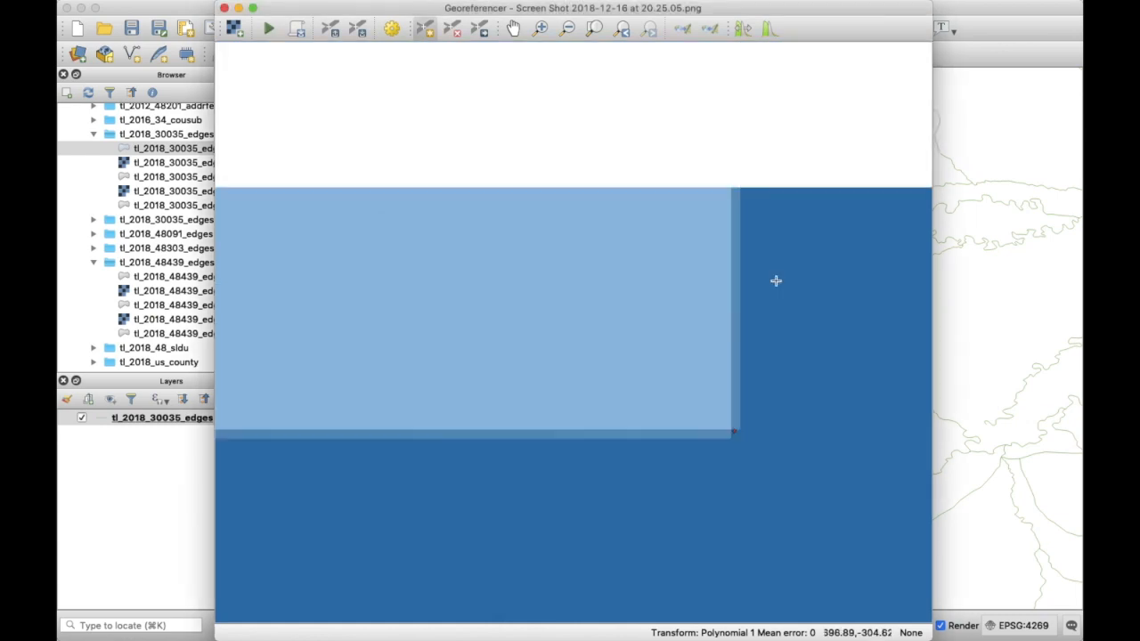
- Pin a third control point at the blue region's corner to its northern boundary match
left_click(736, 198)
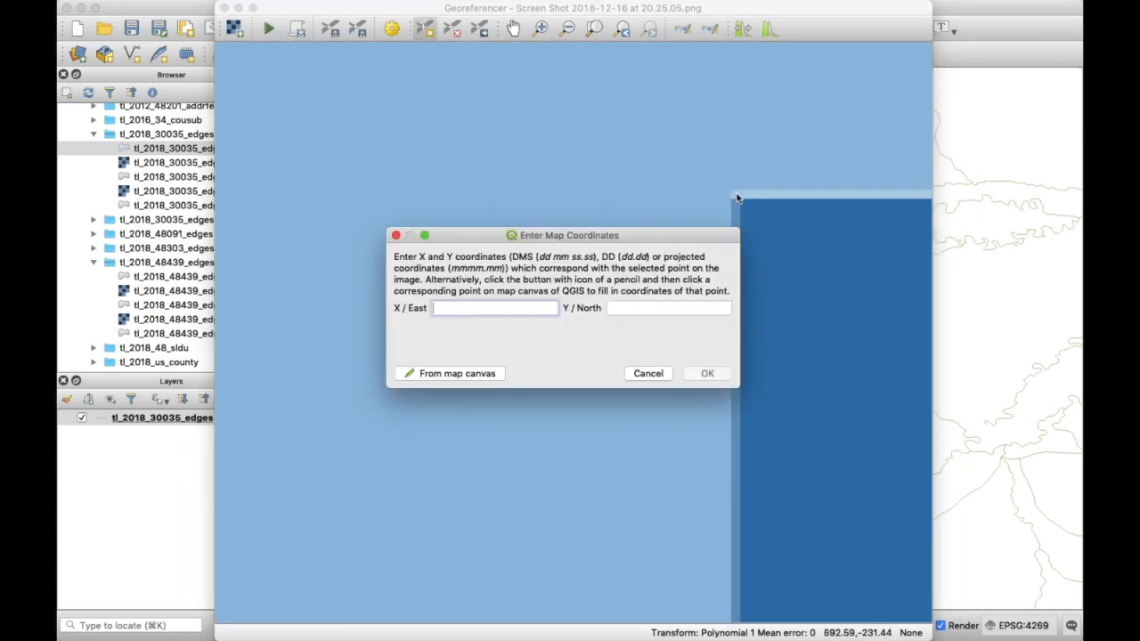
left_click(463, 374)
key("Up")
key("Up")
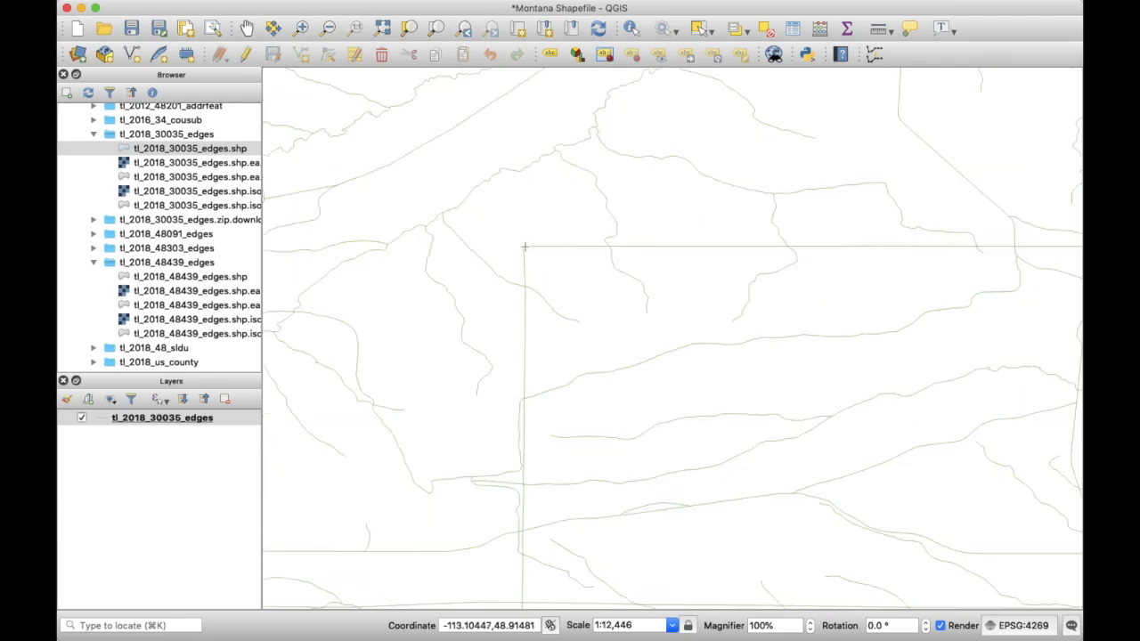
left_click(525, 247)
left_click(704, 372)
scroll(626, 396, "down", 2)
left_click(513, 29)
scroll(547, 222, "down", 1)
scroll(621, 326, "down", 2)
left_click_drag(627, 252, 608, 216)
- Keep Polynomial 1 in the transformation settings, run georeferencing, and close the Georeferencer
left_click(392, 29)
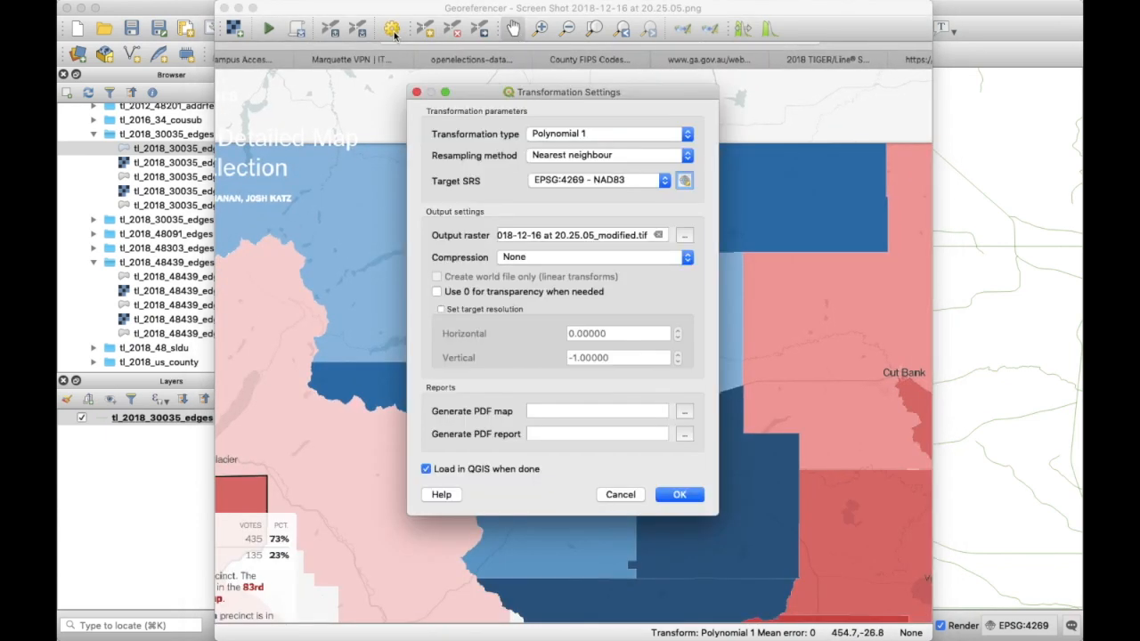
left_click(633, 135)
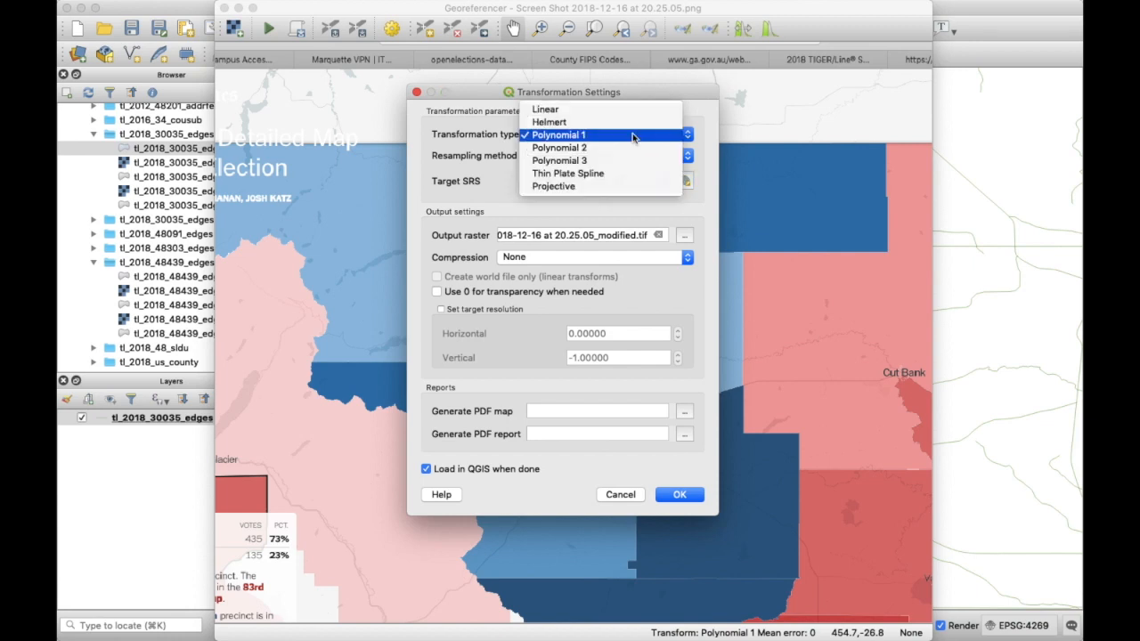
left_click(633, 135)
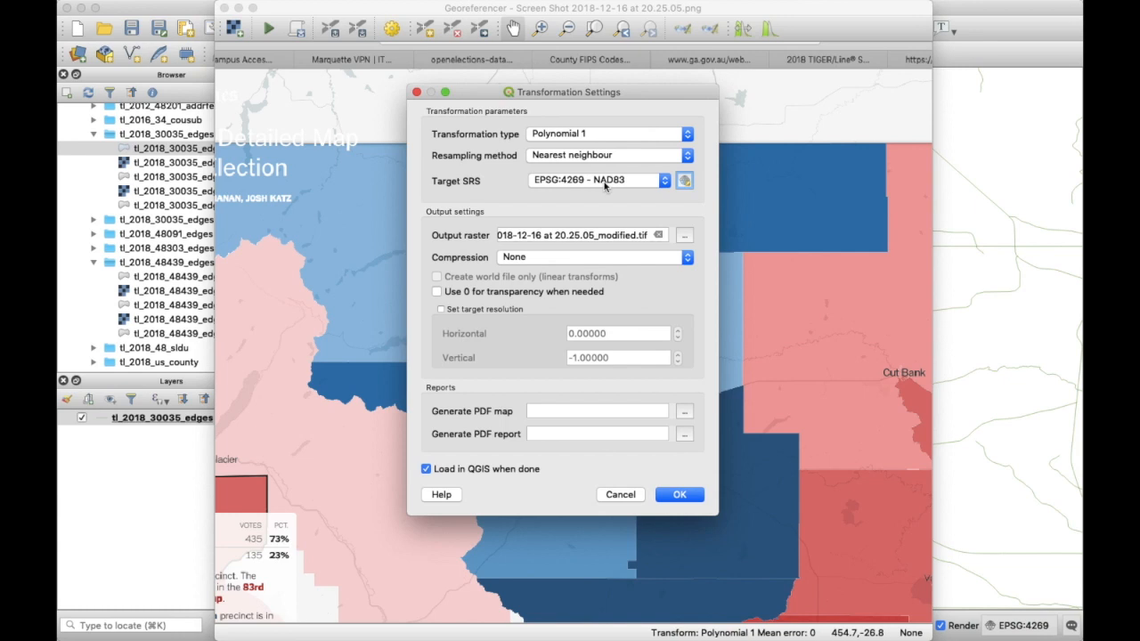
left_click_drag(548, 235, 718, 248)
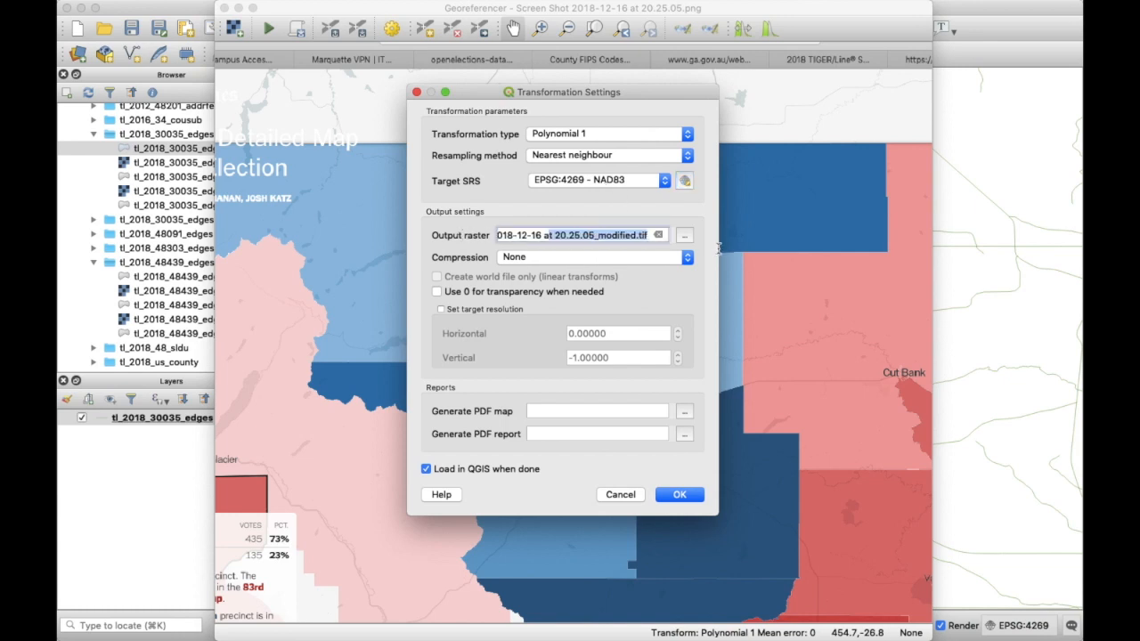
left_click(579, 234)
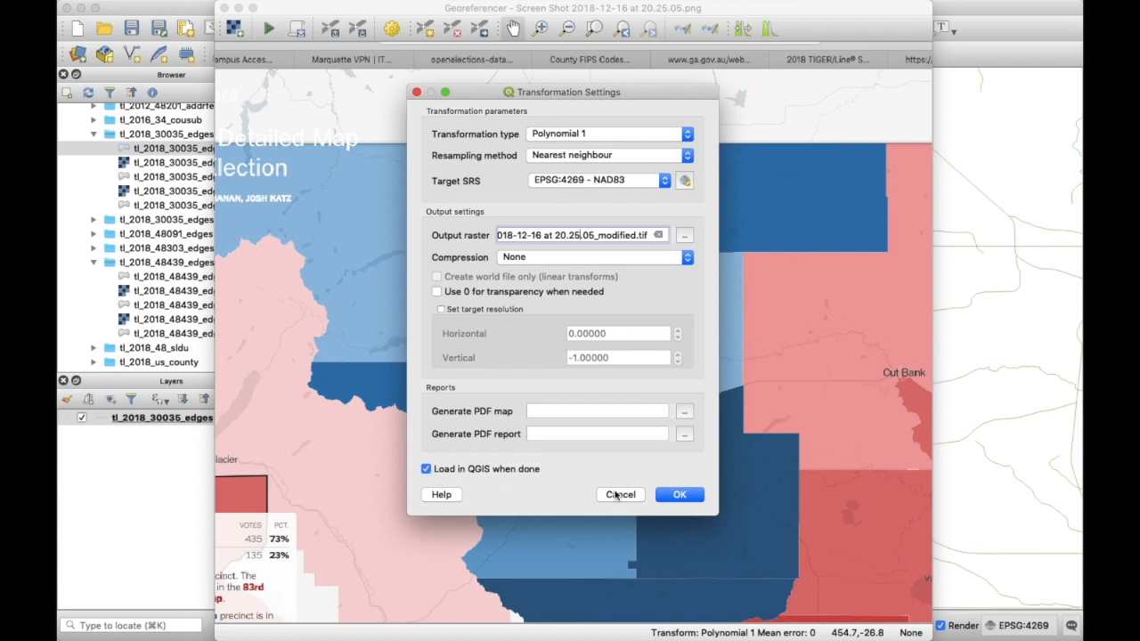
left_click(681, 494)
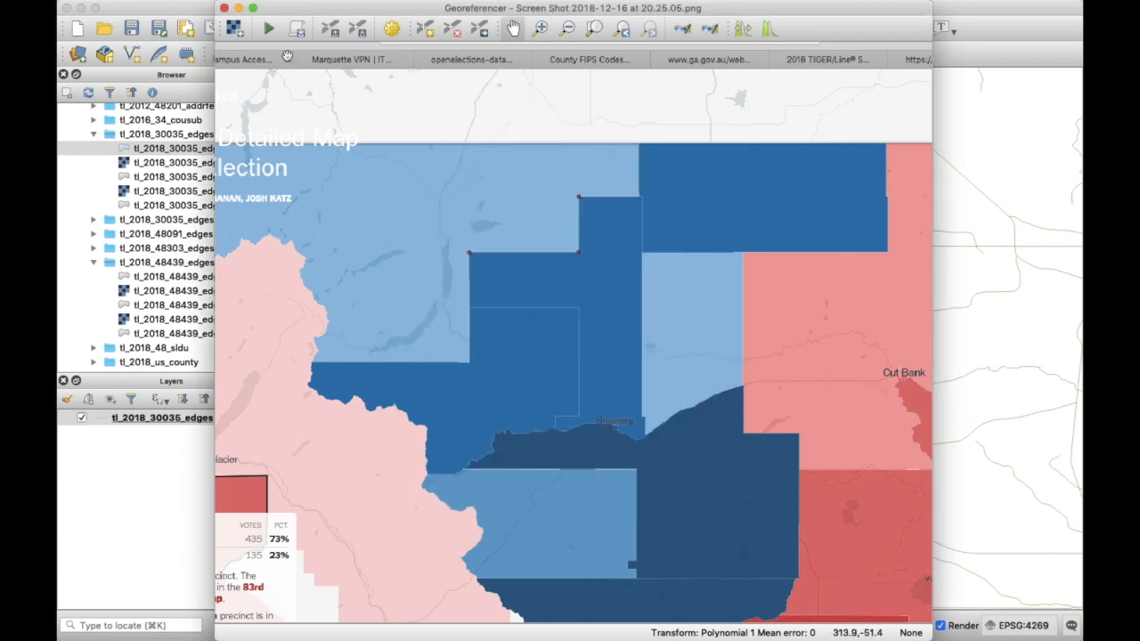
left_click(268, 31)
left_click(223, 8)
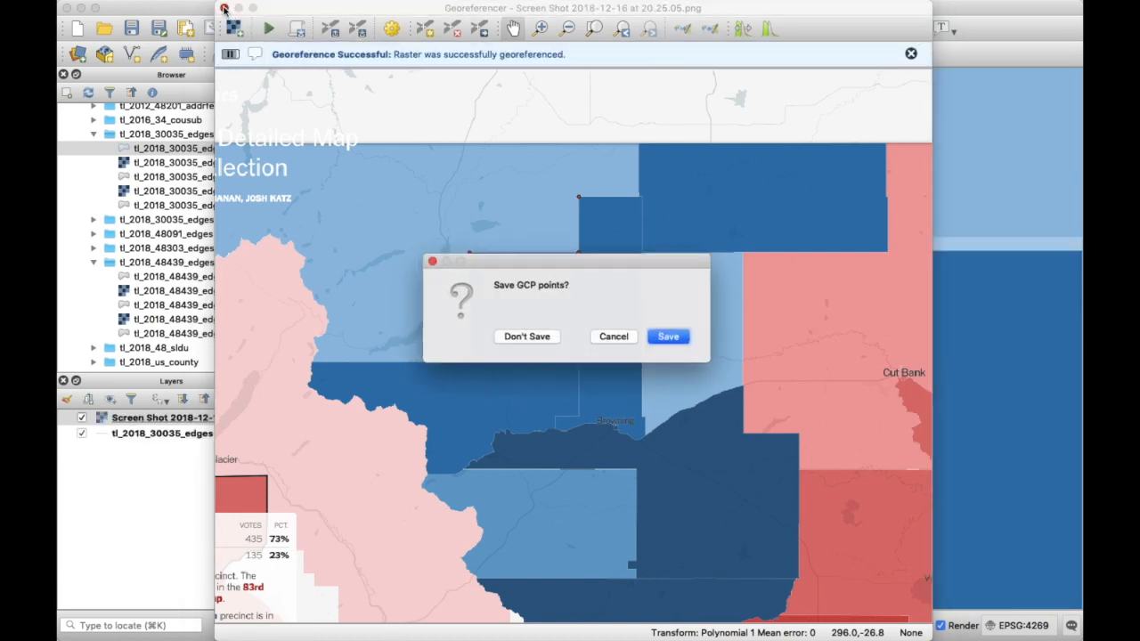
- Dismiss the Save GCP prompt and move tl_2018_30035_edges above the Screen Shot layer
left_click(525, 337)
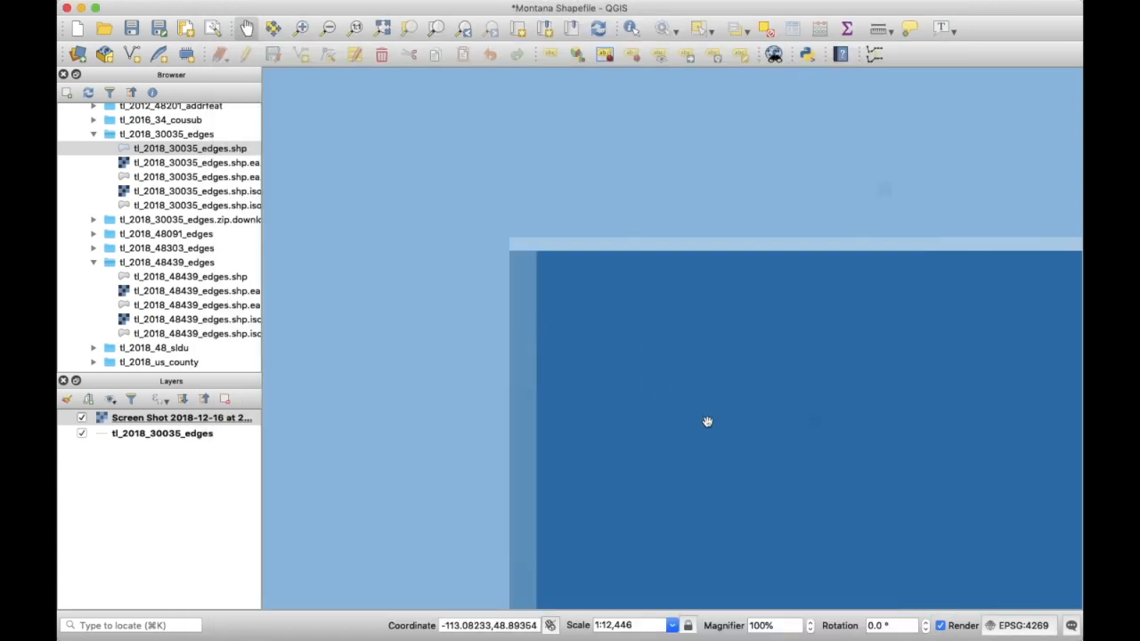
scroll(707, 419, "down", 3)
scroll(753, 467, "down", 3)
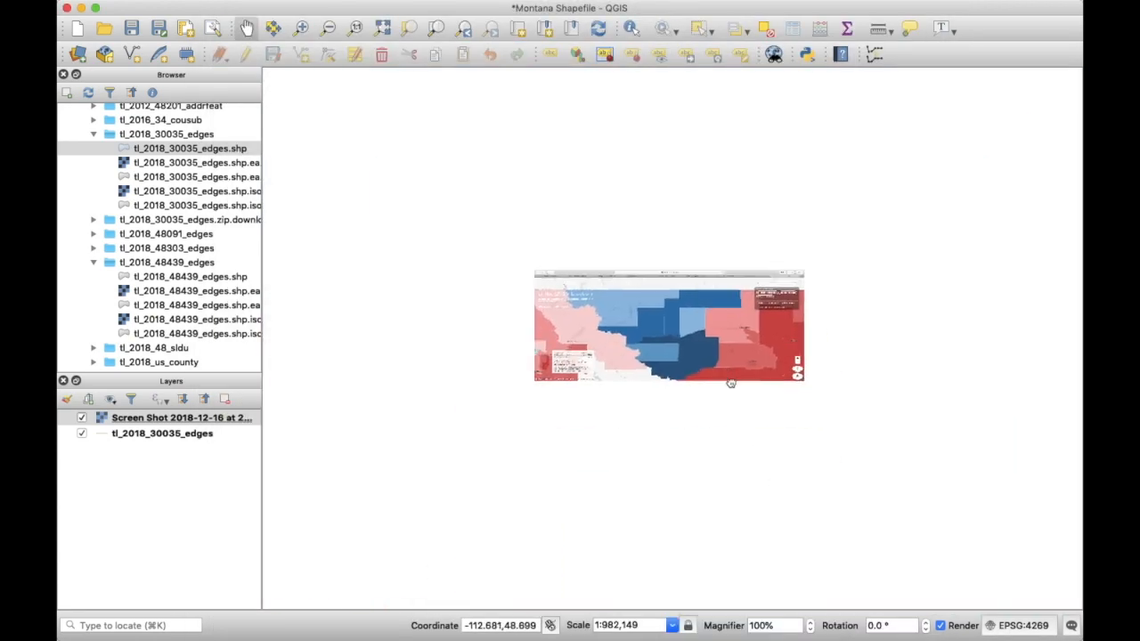
scroll(651, 281, "up", 2)
left_click_drag(187, 433, 181, 416)
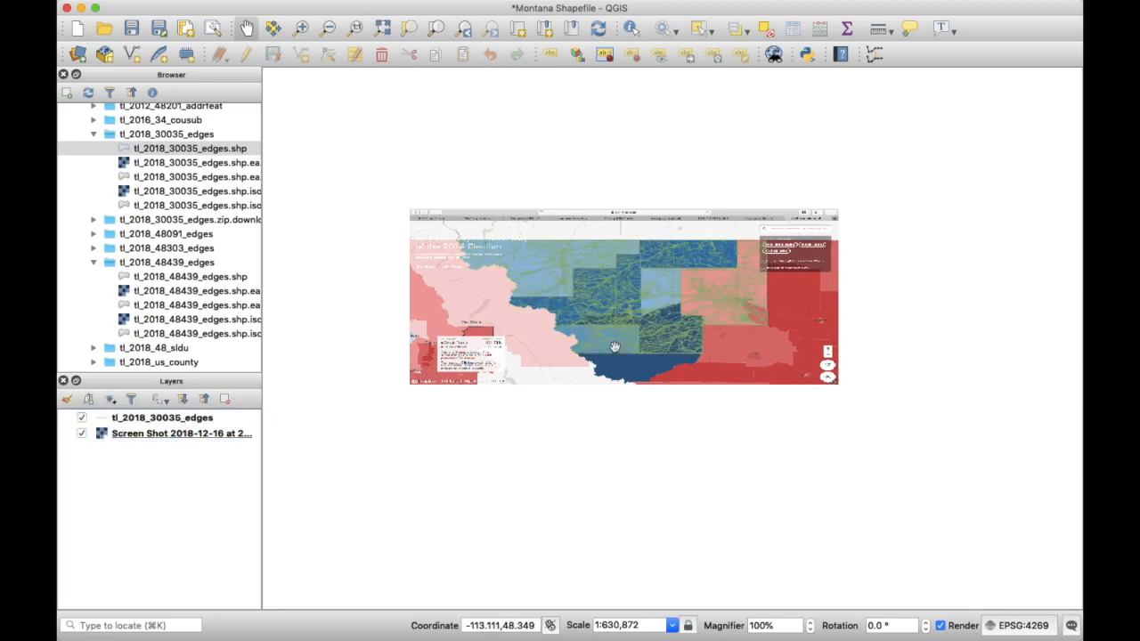
- Pan and zoom along the precinct boundaries toward Cut Bank to check the alignment
scroll(610, 330, "up", 3)
scroll(557, 331, "down", 1)
scroll(557, 331, "up", 3)
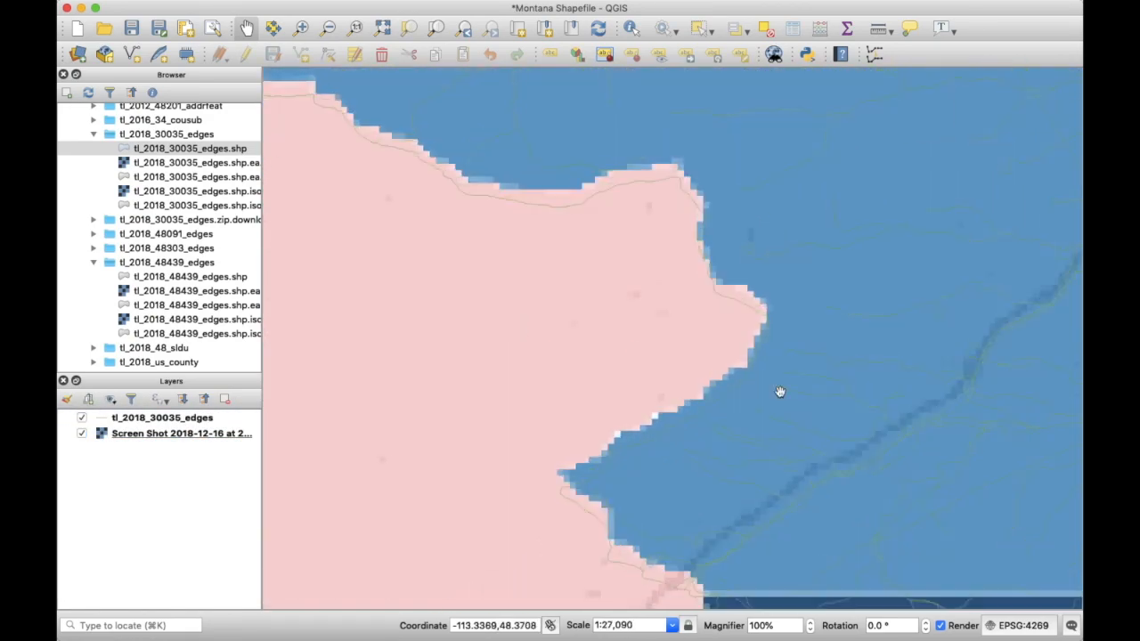
scroll(762, 369, "up", 2)
left_click_drag(713, 234, 663, 418)
scroll(664, 418, "down", 3)
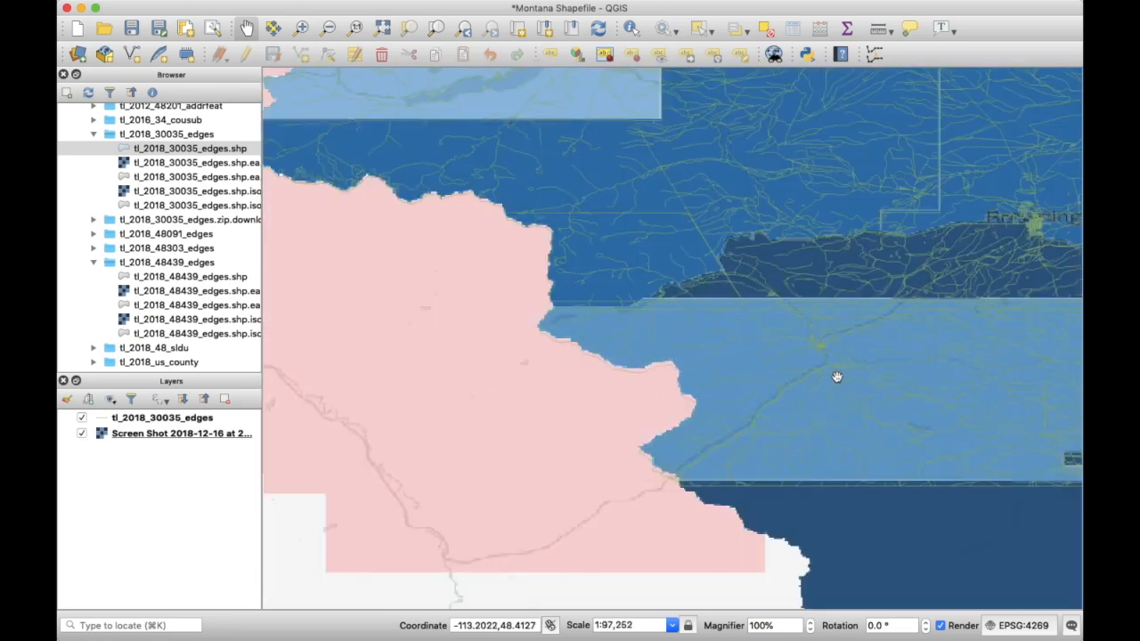
left_click_drag(867, 377, 543, 387)
left_click_drag(910, 302, 651, 312)
left_click_drag(852, 311, 682, 354)
scroll(547, 437, "down", 1)
scroll(547, 436, "down", 3)
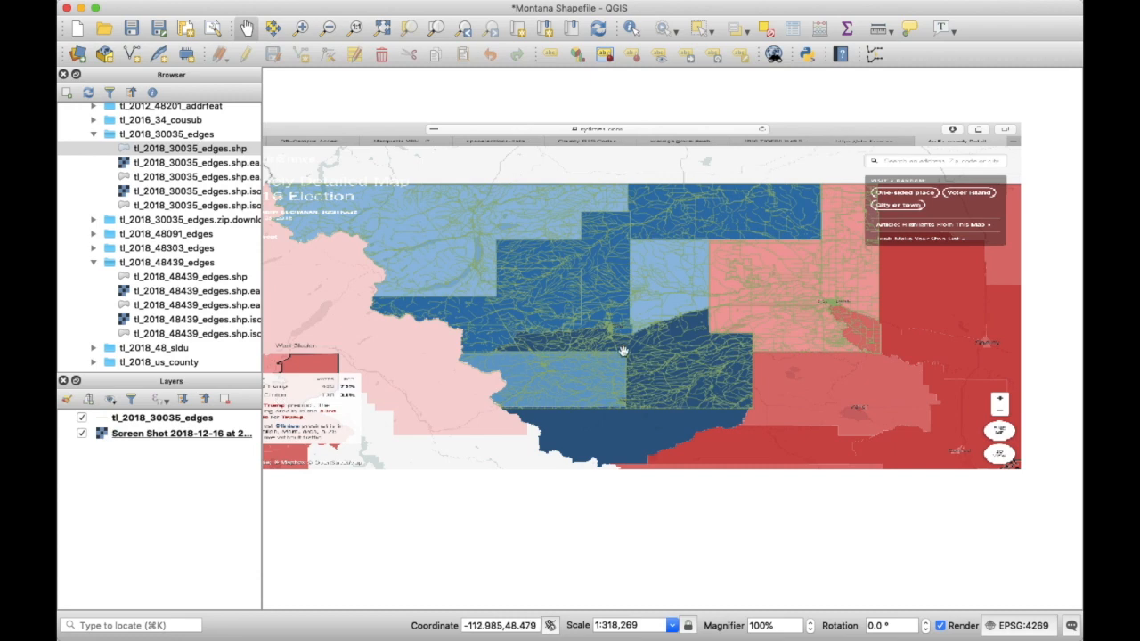
- Change the edges layer's simple line color to bright yellow #f7ff00 in Symbology
right_click(165, 417)
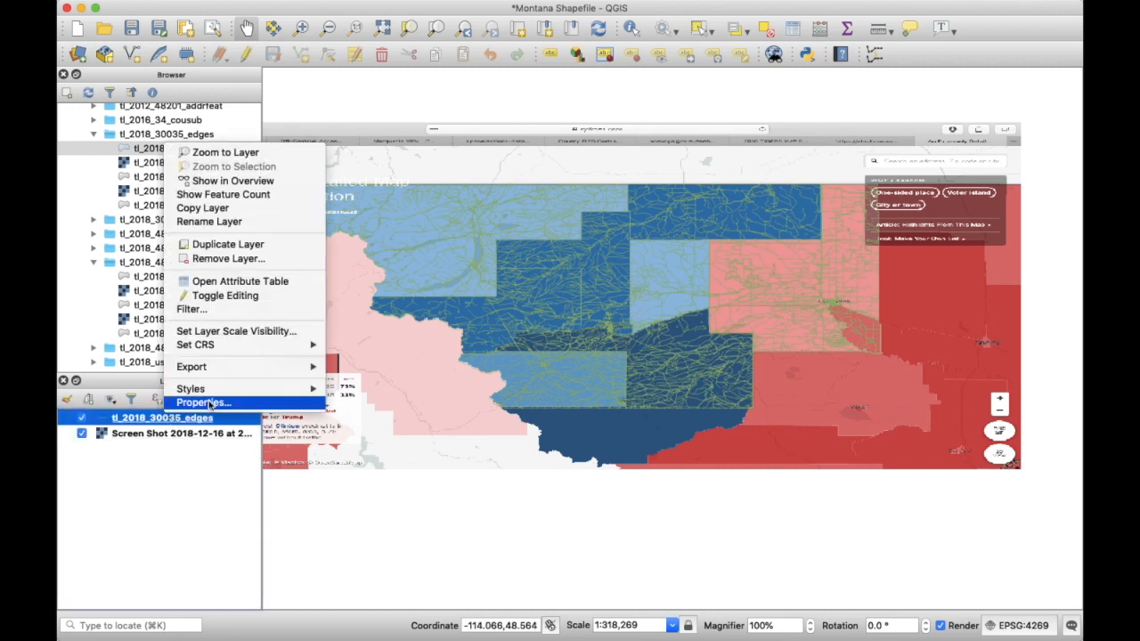
left_click(207, 403)
left_click(564, 145)
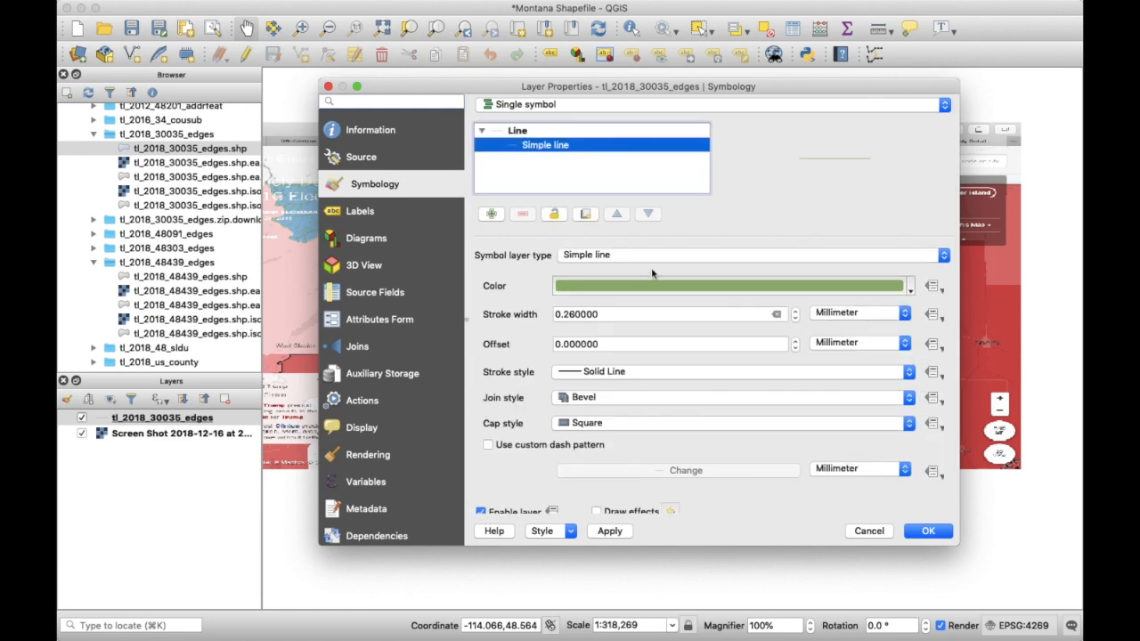
left_click(651, 282)
left_click_drag(560, 317, 584, 327)
left_click_drag(599, 212, 596, 143)
left_click(847, 464)
left_click(928, 530)
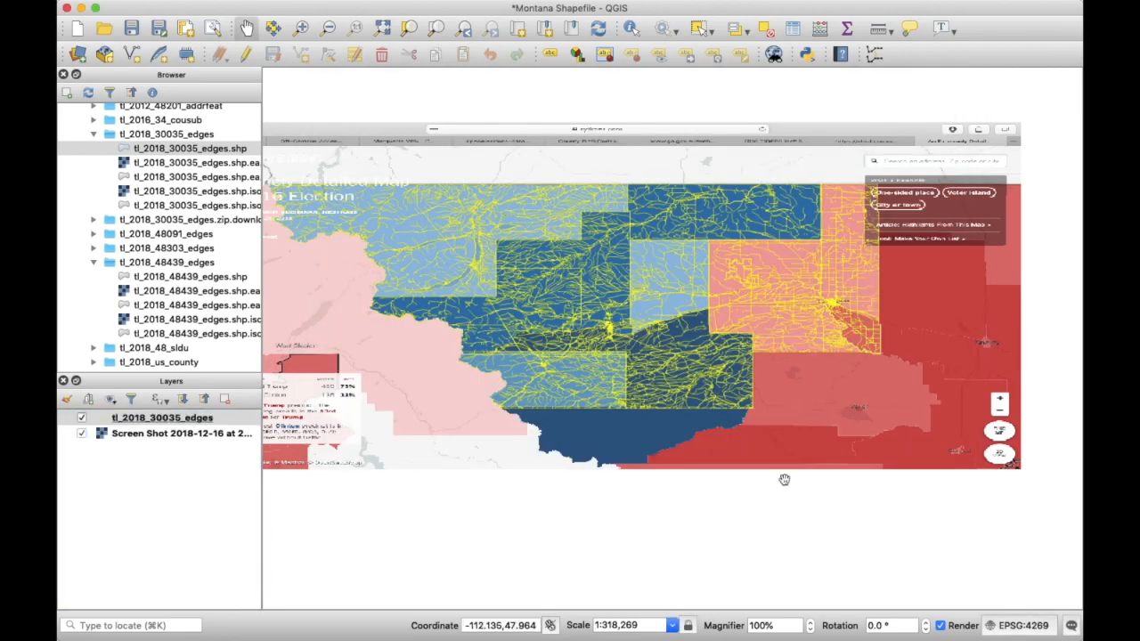
scroll(610, 308, "up", 3)
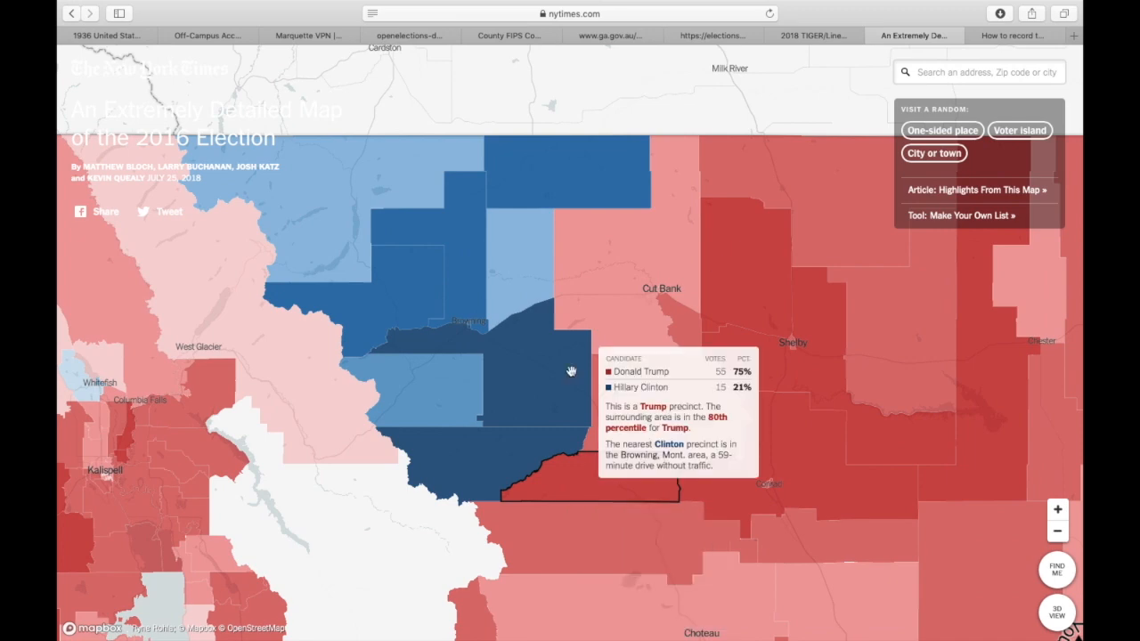
scroll(473, 320, "up", 2)
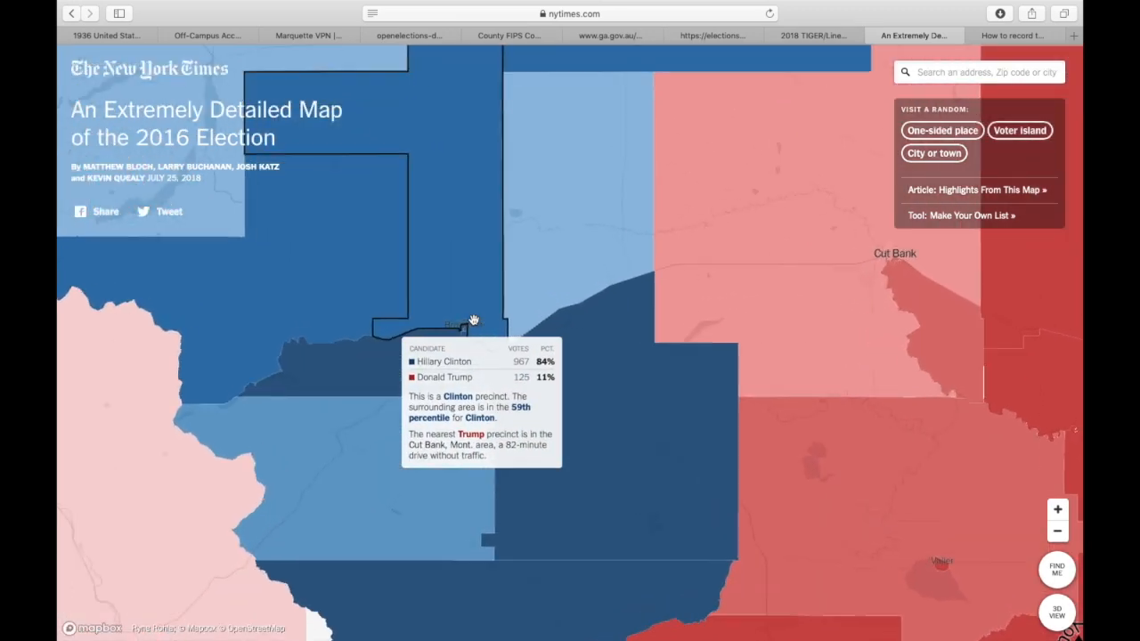
scroll(473, 321, "up", 5)
scroll(516, 333, "up", 3)
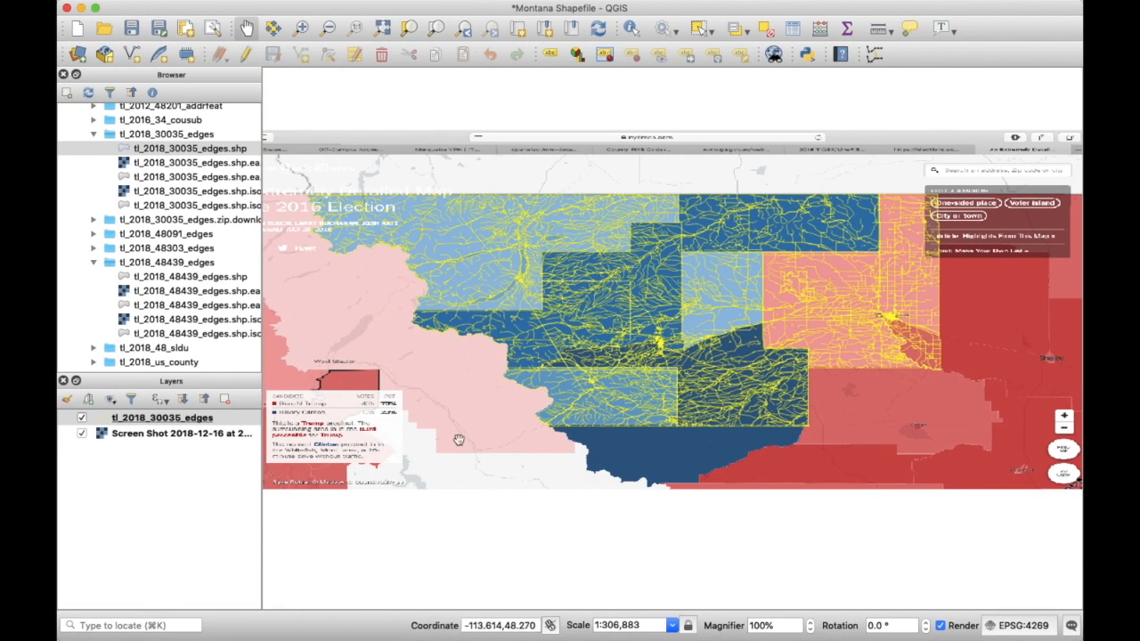
- Start a New Shapefile Layer from Layer > Create Layer
mouse_move(339, 4)
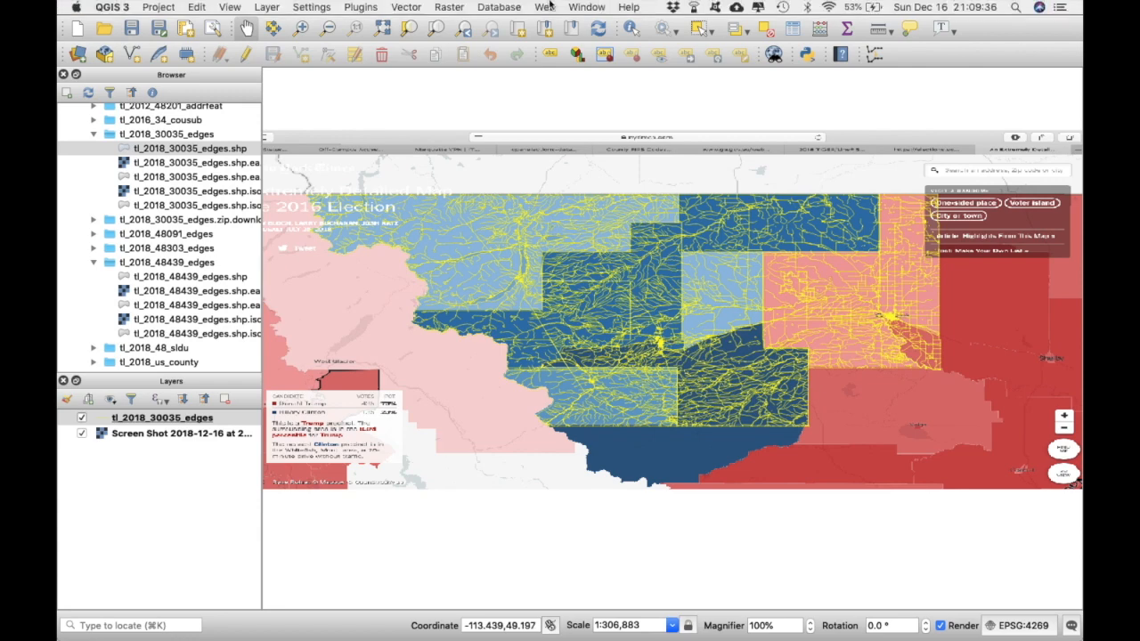
left_click(261, 7)
mouse_move(293, 44)
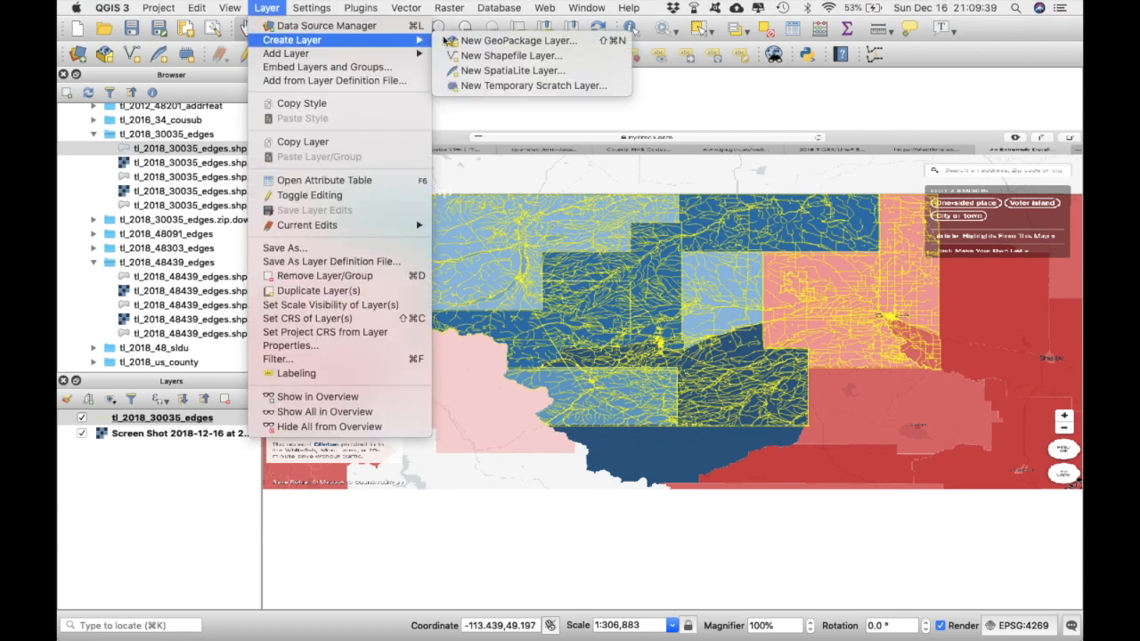
left_click(505, 57)
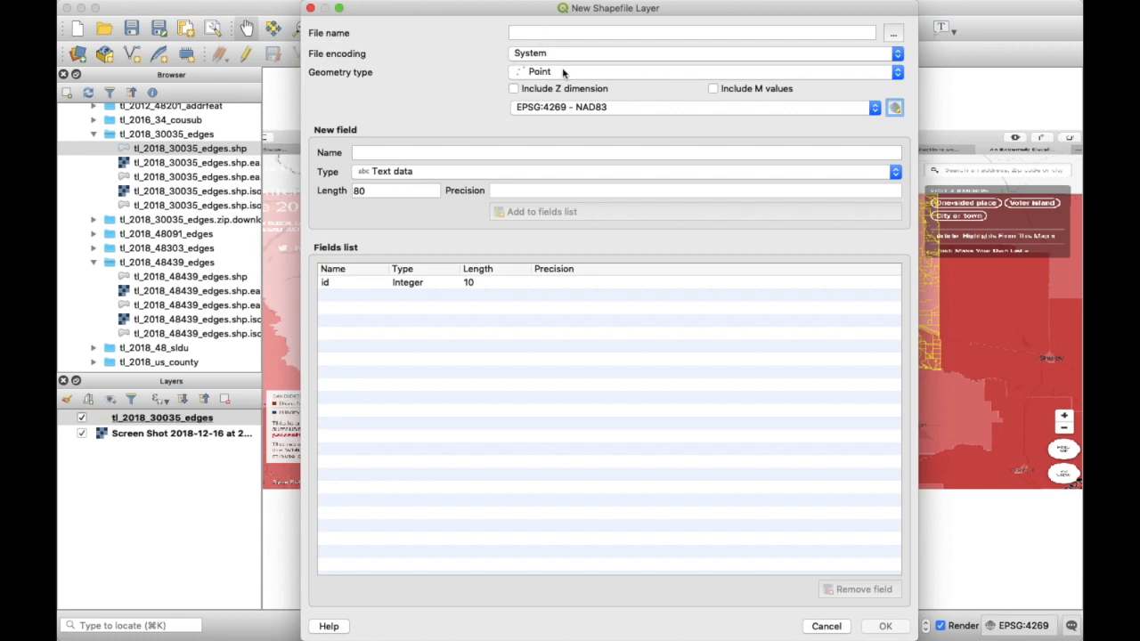
- Create a Montana_2016 folder in Documents and set the file name to Montana_2016
left_click(894, 33)
scroll(748, 257, "right", 2)
scroll(770, 256, "left", 2)
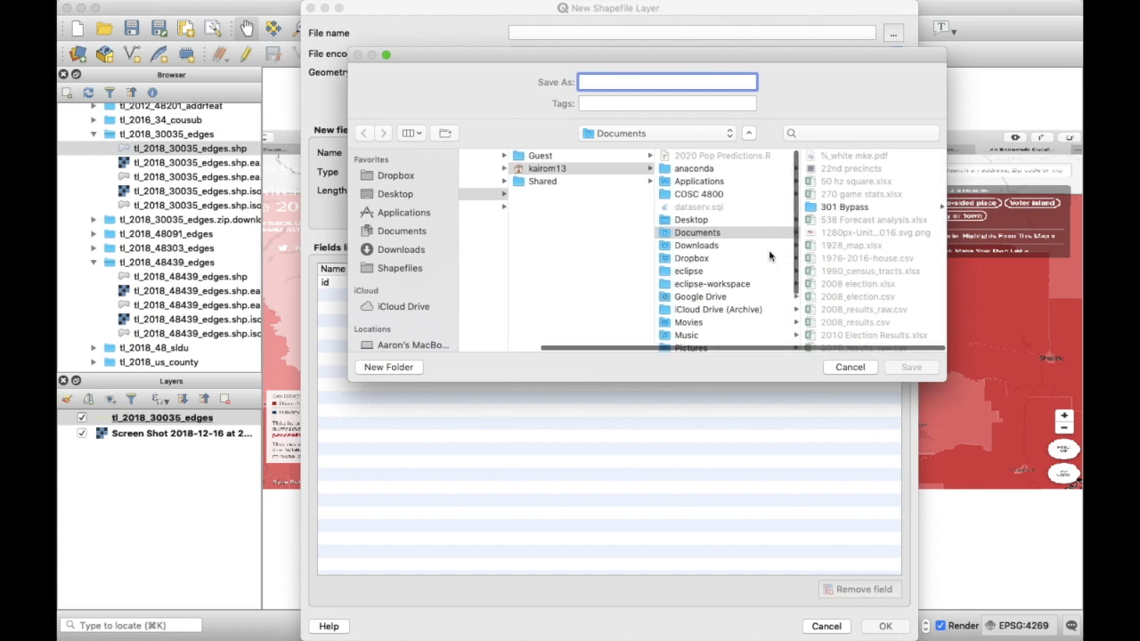
left_click(388, 367)
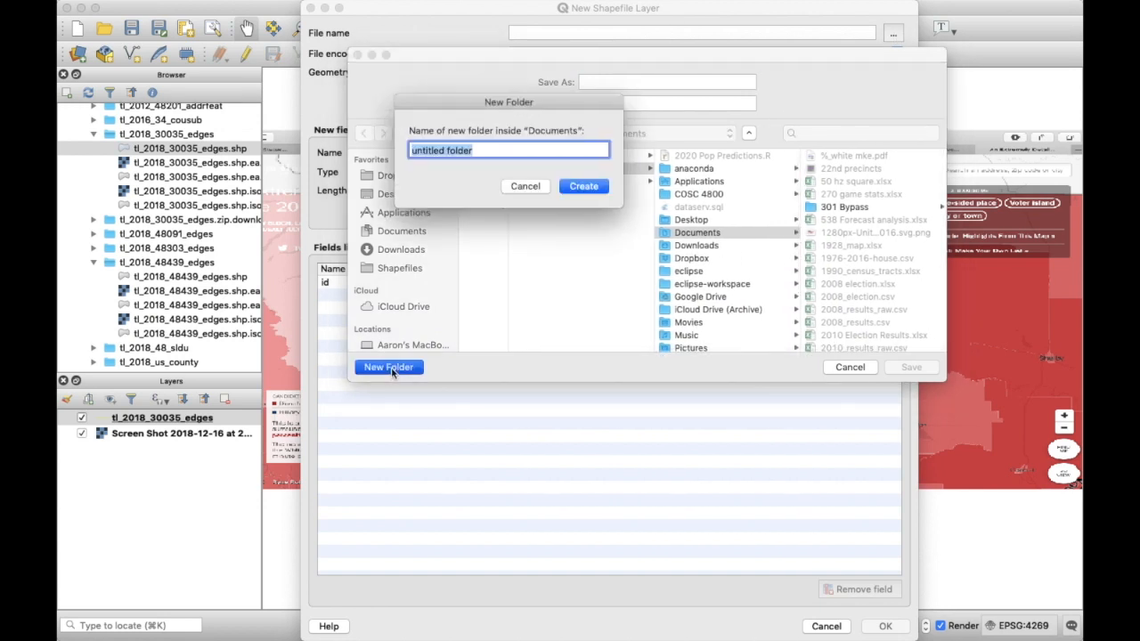
type("Montana_2016")
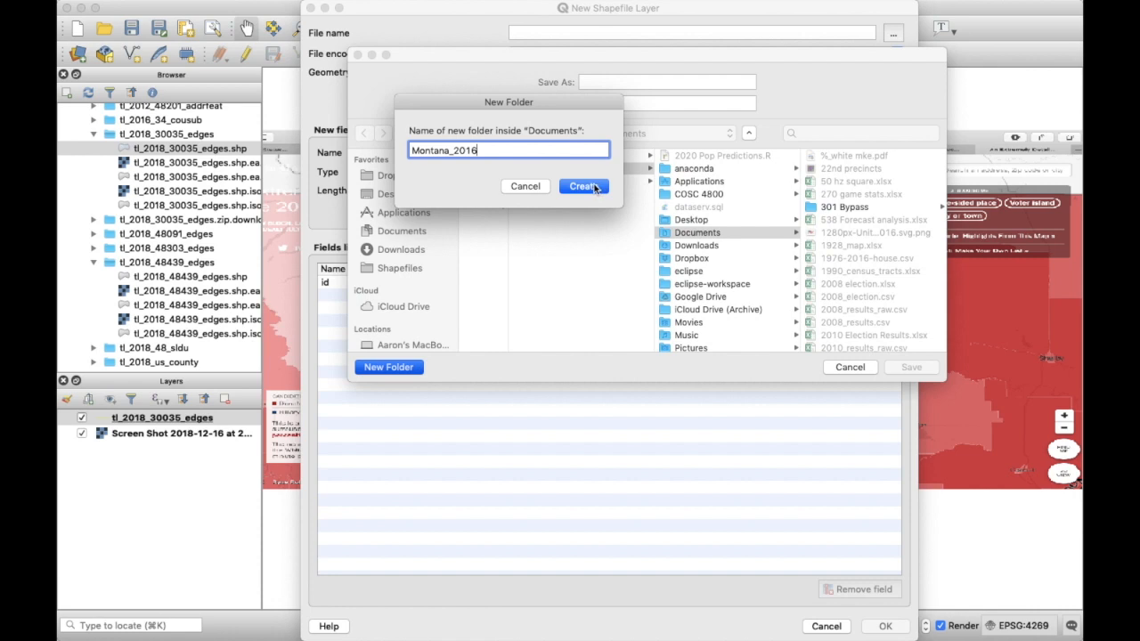
left_click(584, 186)
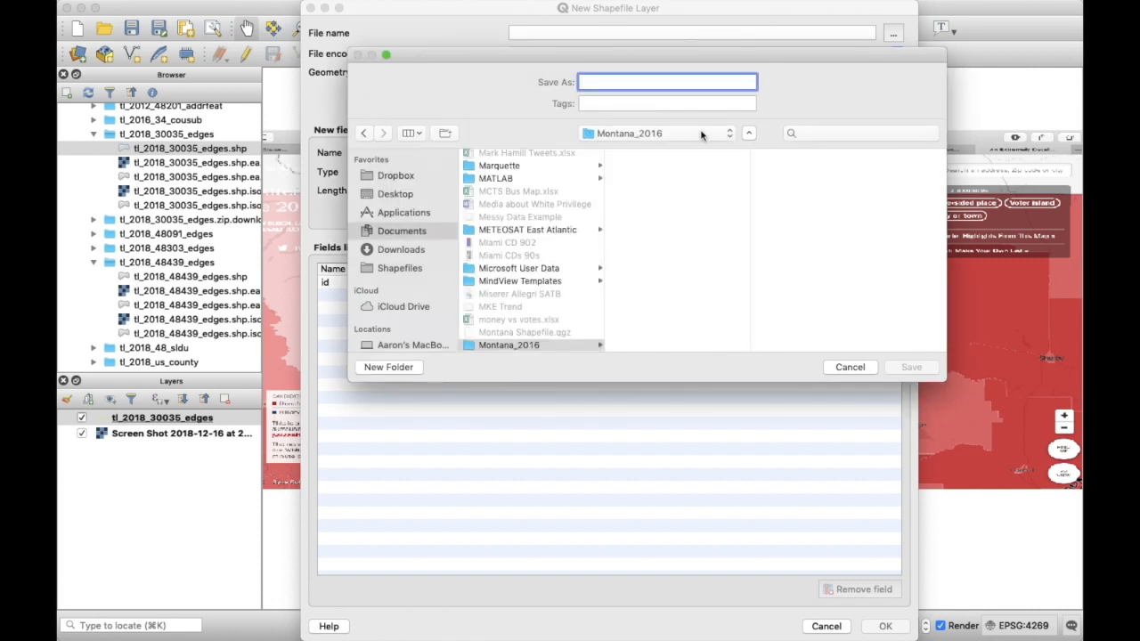
type("Montana_2016")
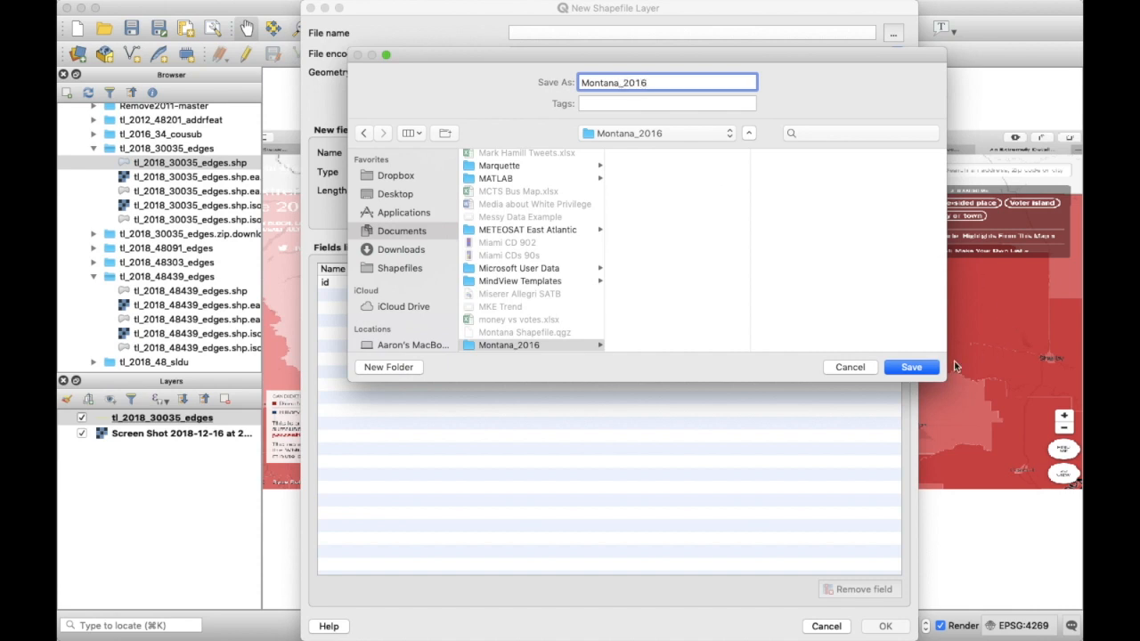
left_click(913, 365)
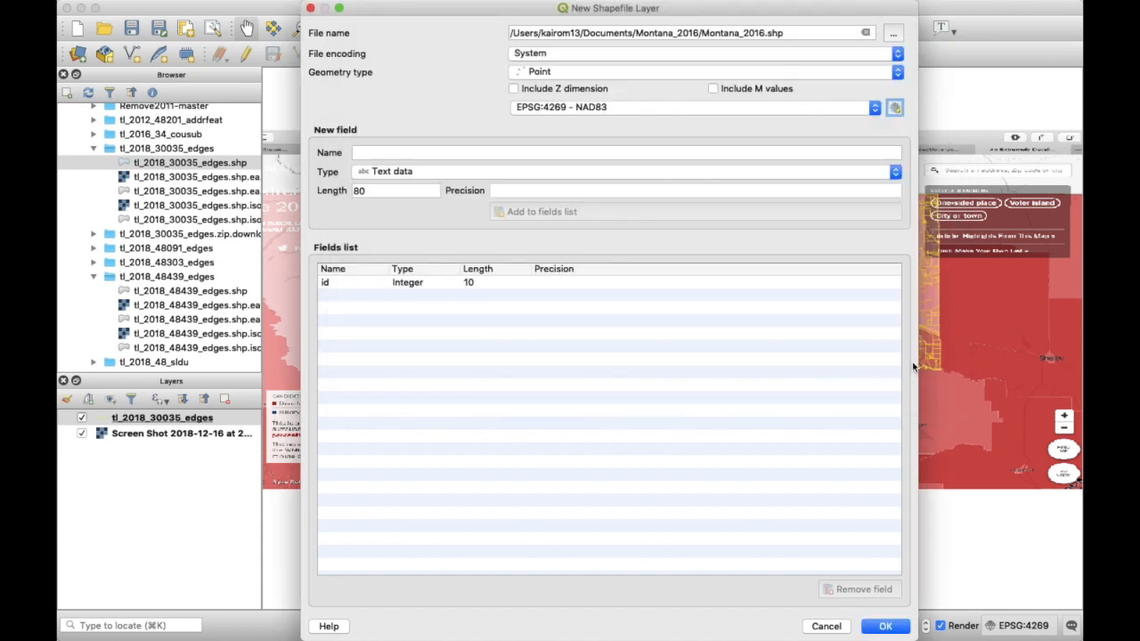
left_click(626, 71)
- Make Montana_2016 a Polygon layer with a County text field and create it
left_click(579, 101)
left_click(382, 156)
type("County")
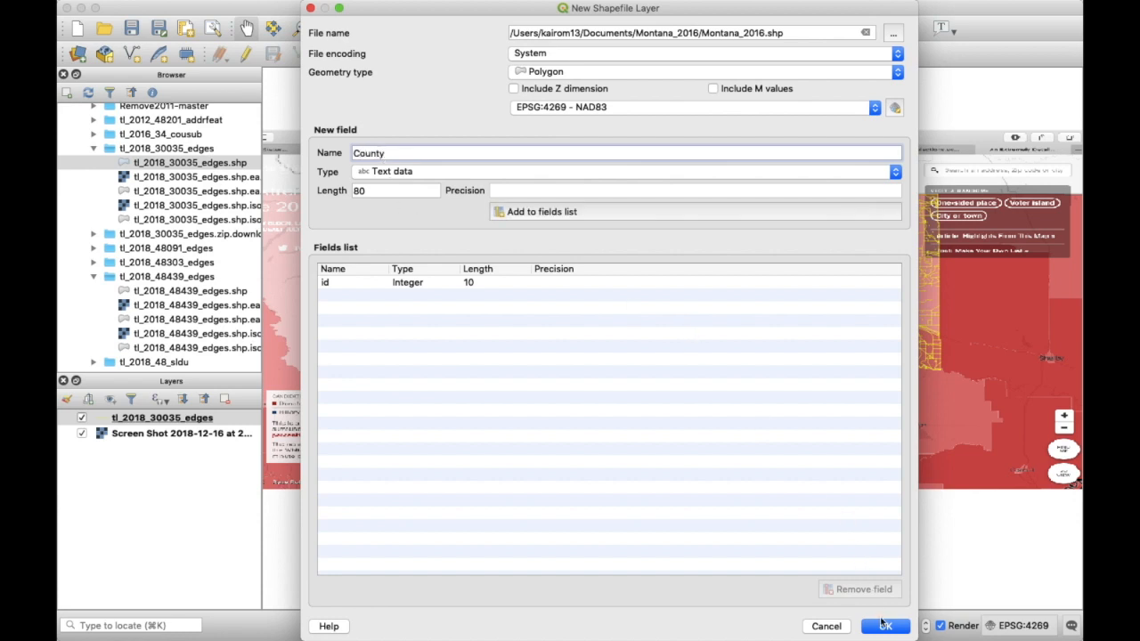
left_click(603, 224)
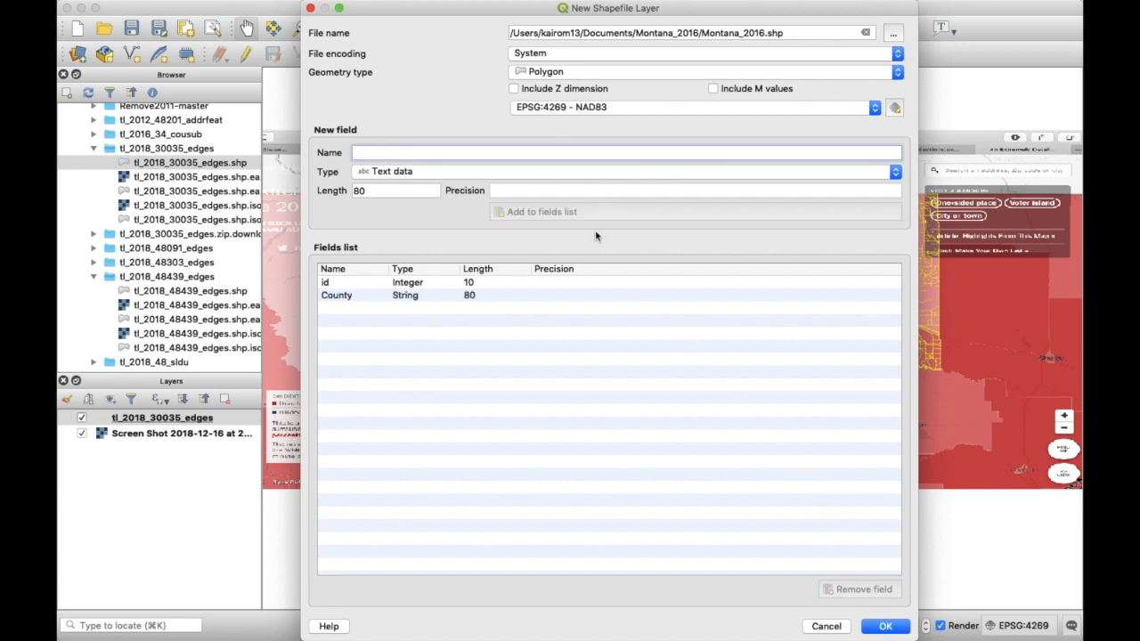
left_click(887, 627)
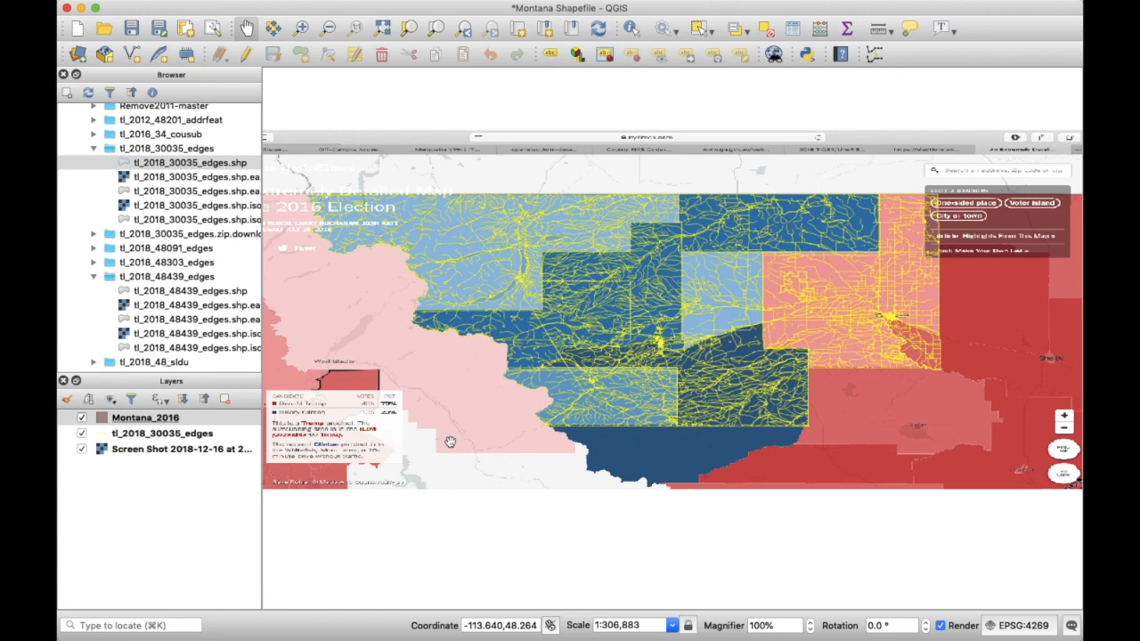
- Put the Montana_2016 layer into editing mode with the Add Polygon Feature tool active
right_click(221, 425)
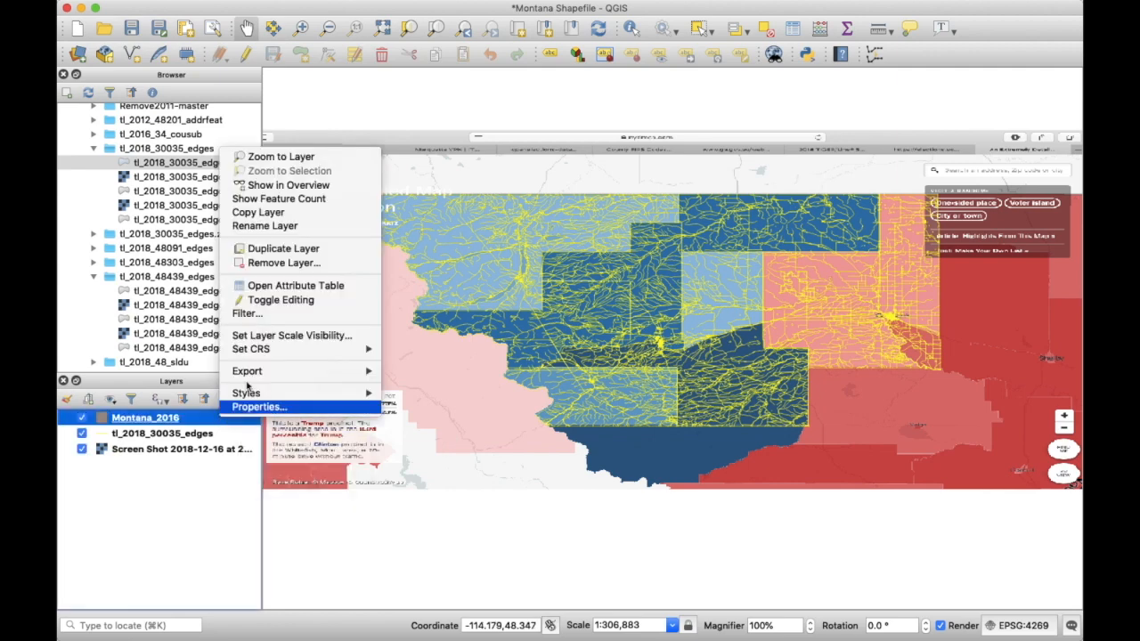
left_click(293, 303)
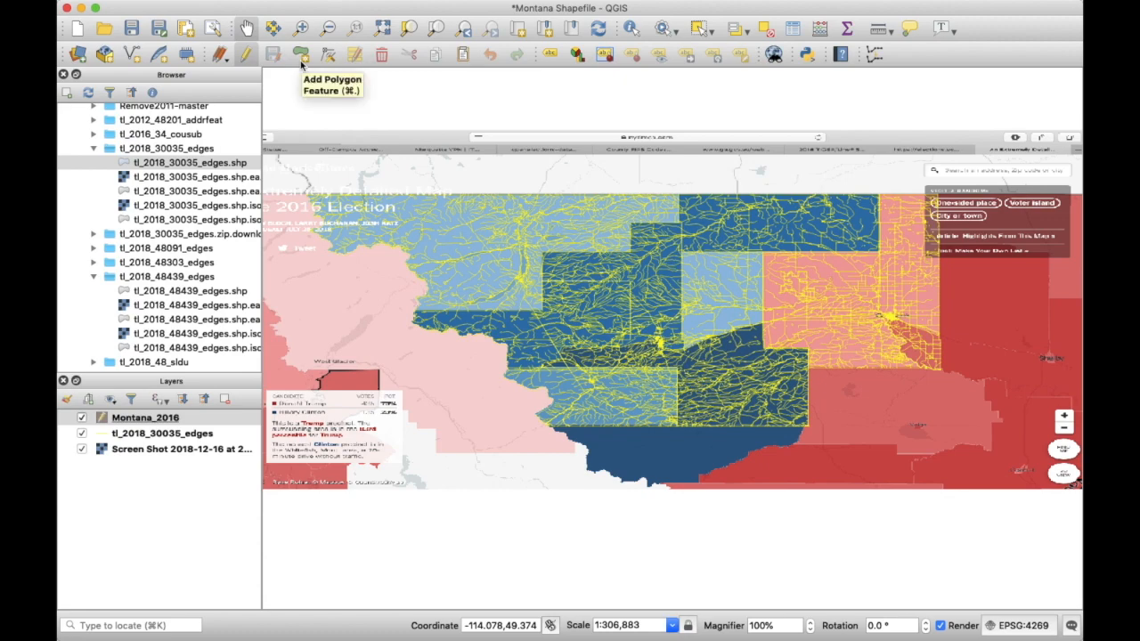
left_click(301, 59)
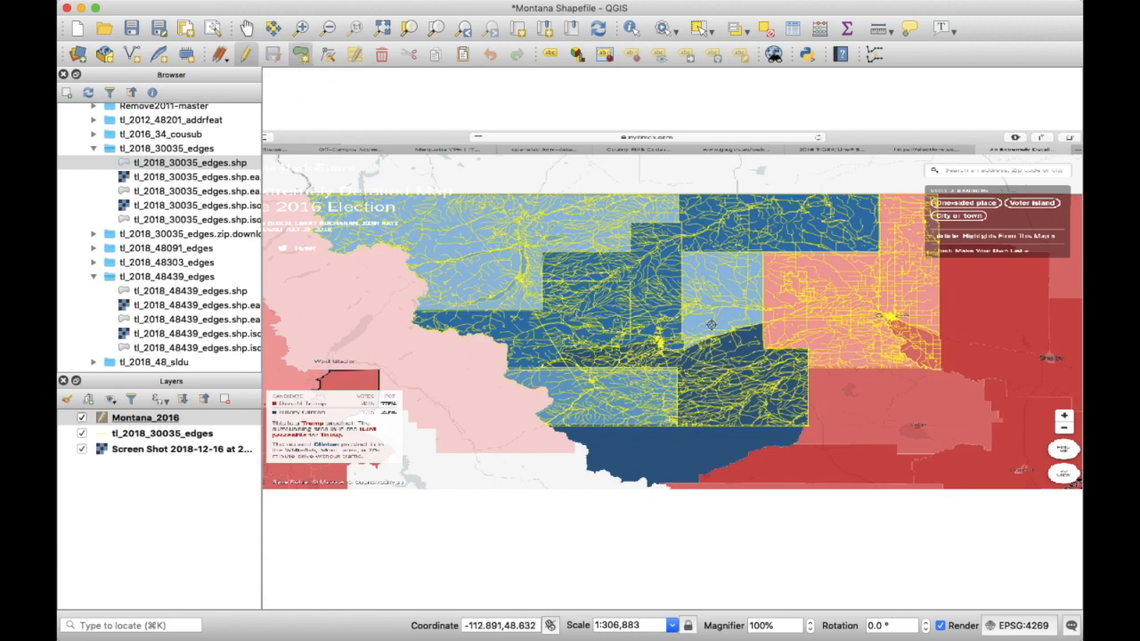
scroll(656, 342, "up", 5)
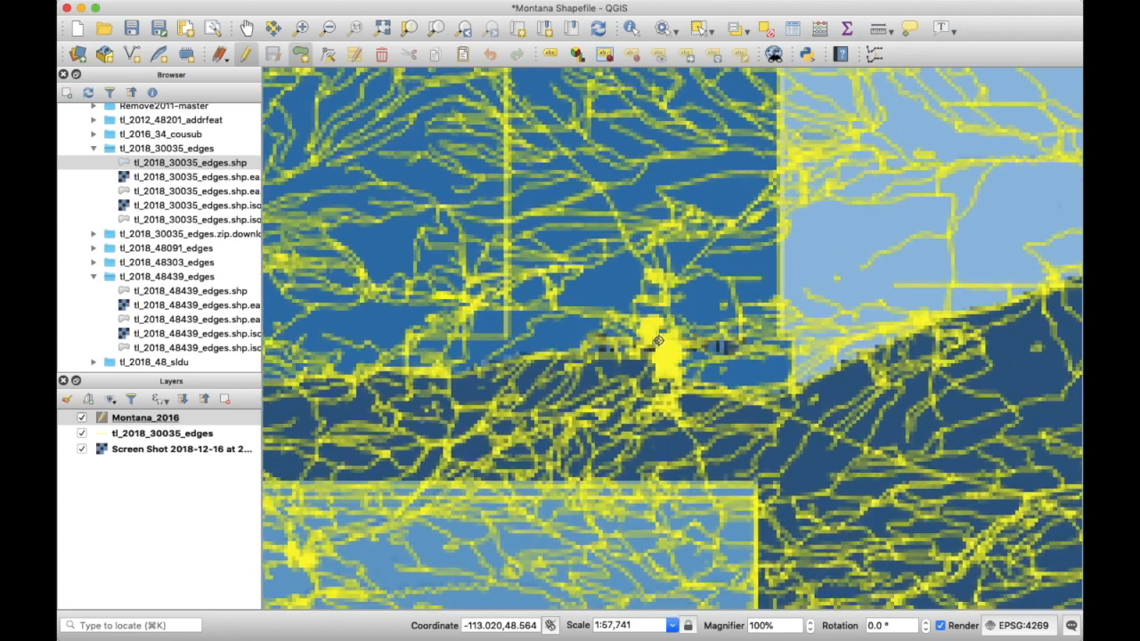
scroll(688, 393, "up", 3)
- Adjust the QGIS canvas zoom, then switch to the NYT election map in Safari
key("space")
scroll(629, 264, "down", 2)
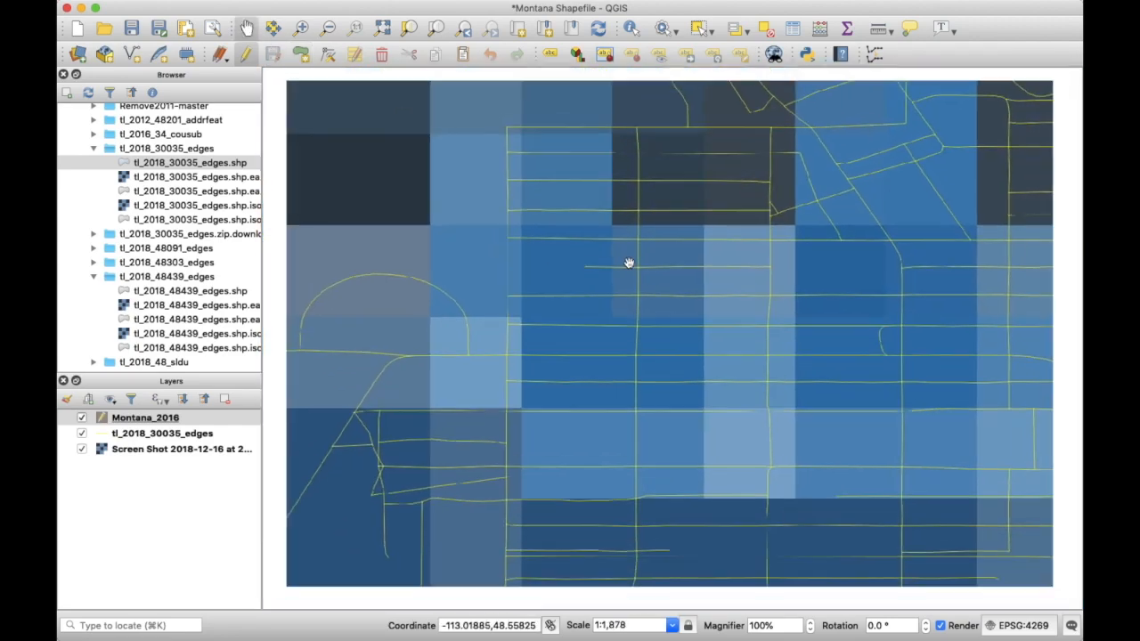
scroll(684, 332, "up", 2)
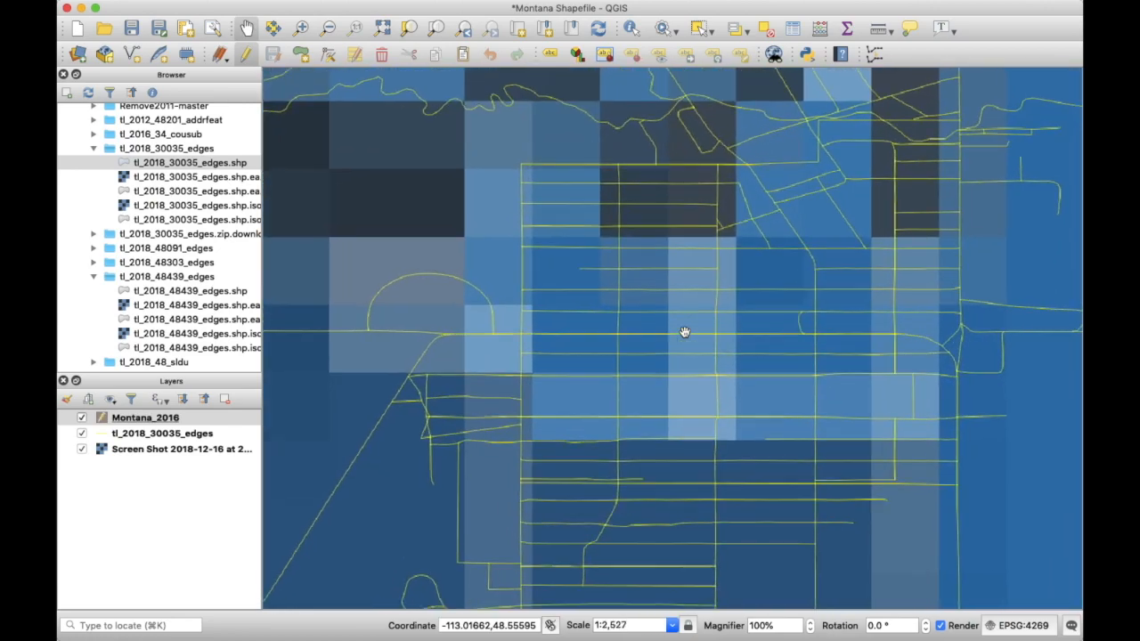
scroll(684, 332, "down", 1)
key("ctrl+Right")
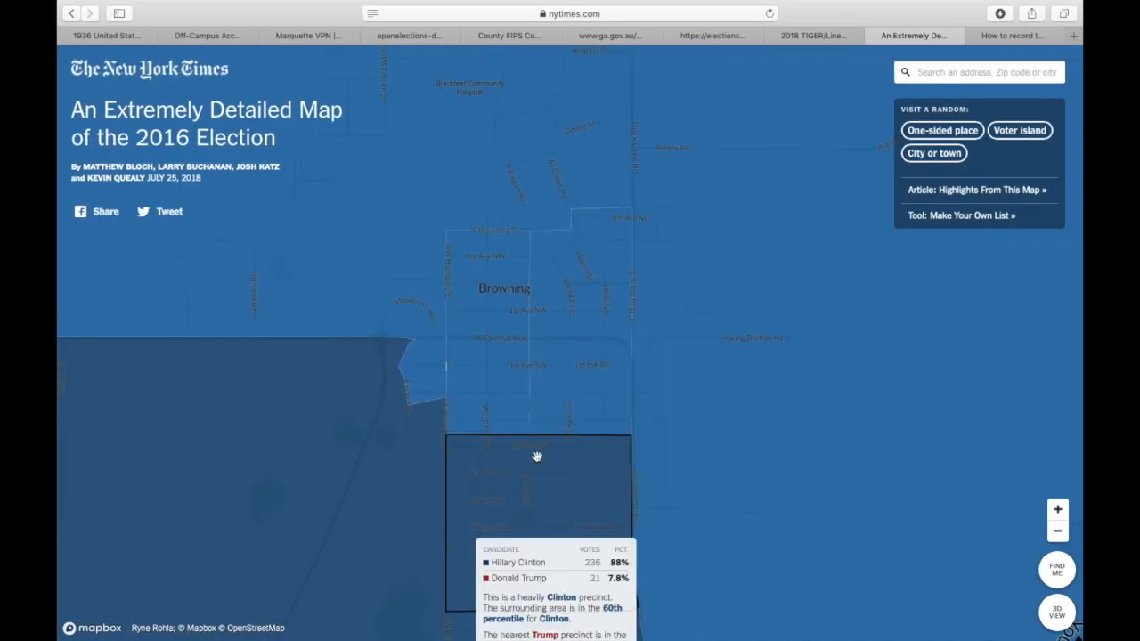
- Zoom into Browning on the NYT map and pan to the central precinct
scroll(473, 255, "up", 3)
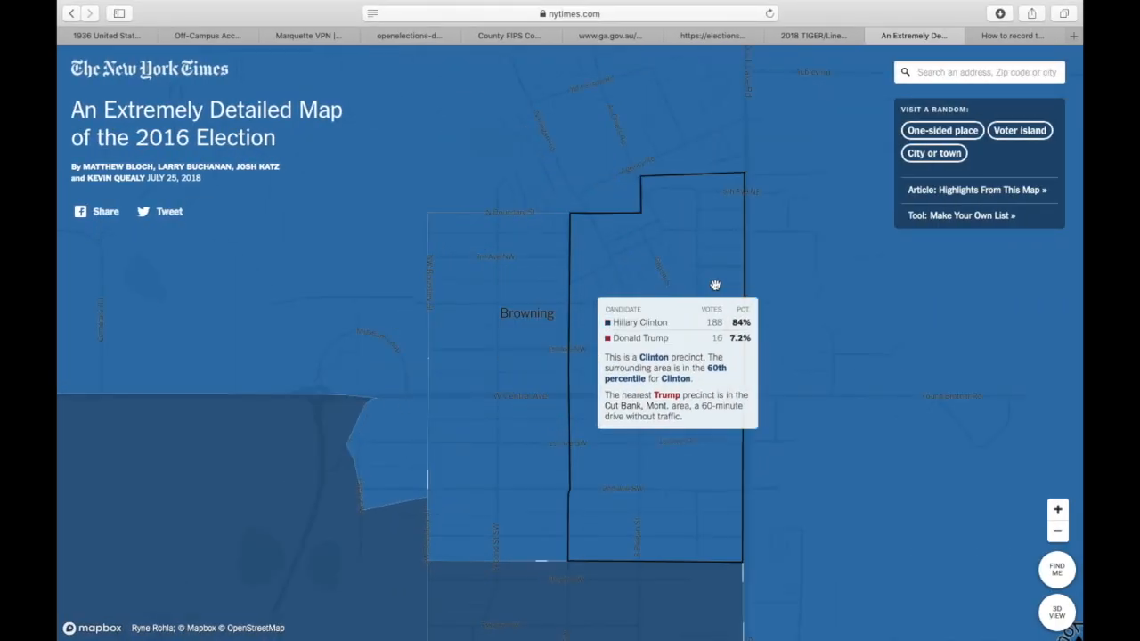
left_click_drag(835, 404, 902, 396)
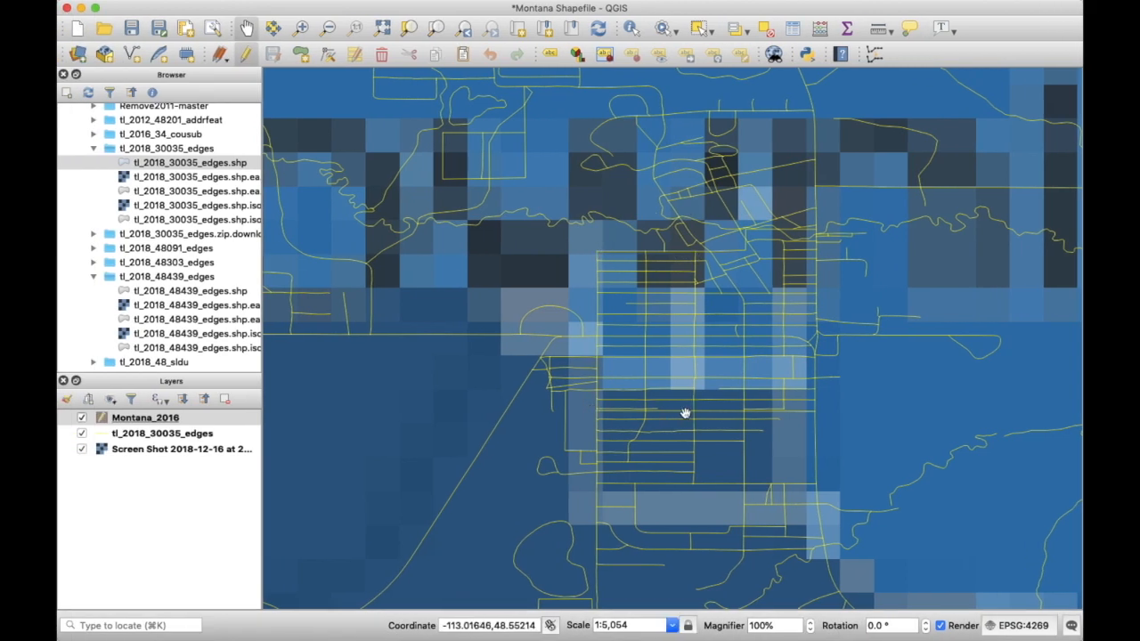
- Trace a rectangular precinct outline over Browning's western street grid
left_click(302, 55)
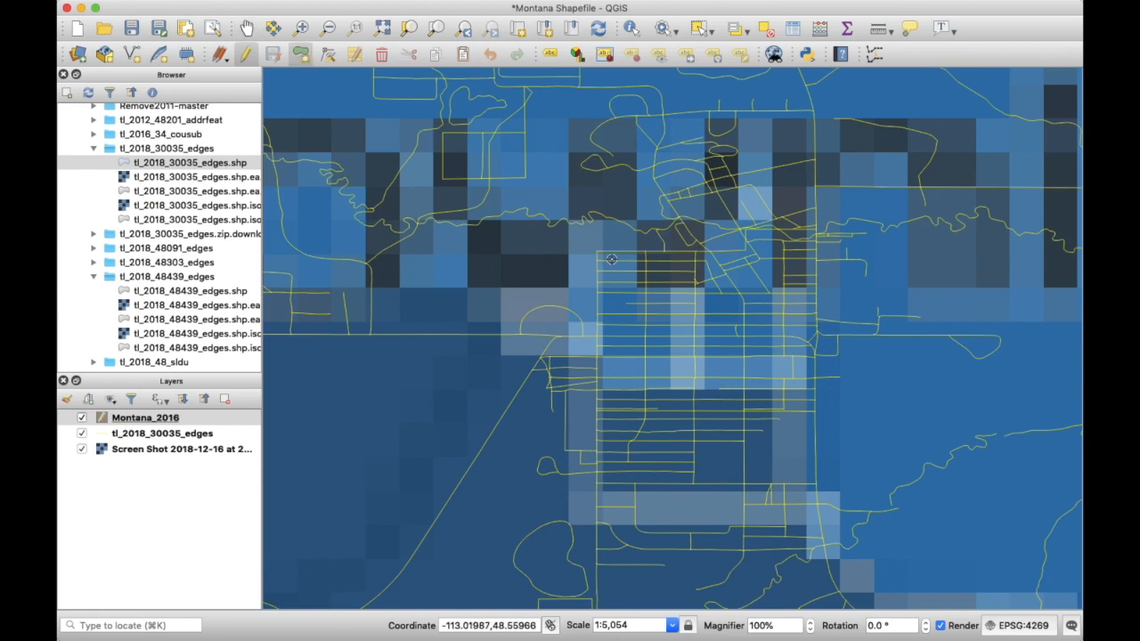
scroll(611, 259, "up", 4)
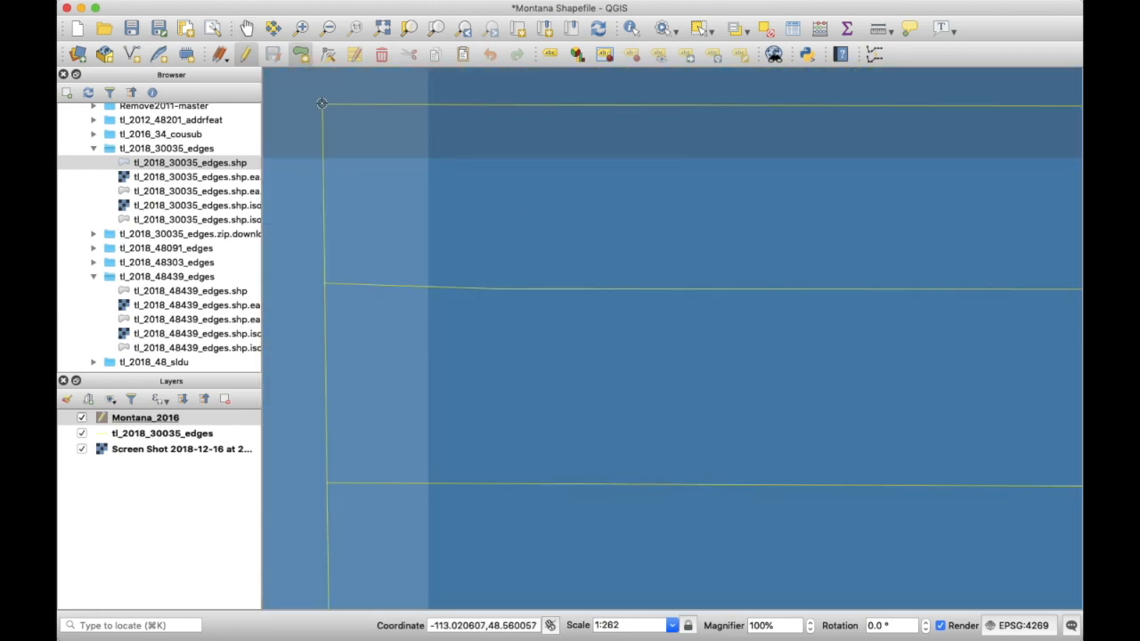
scroll(358, 249, "down", 2)
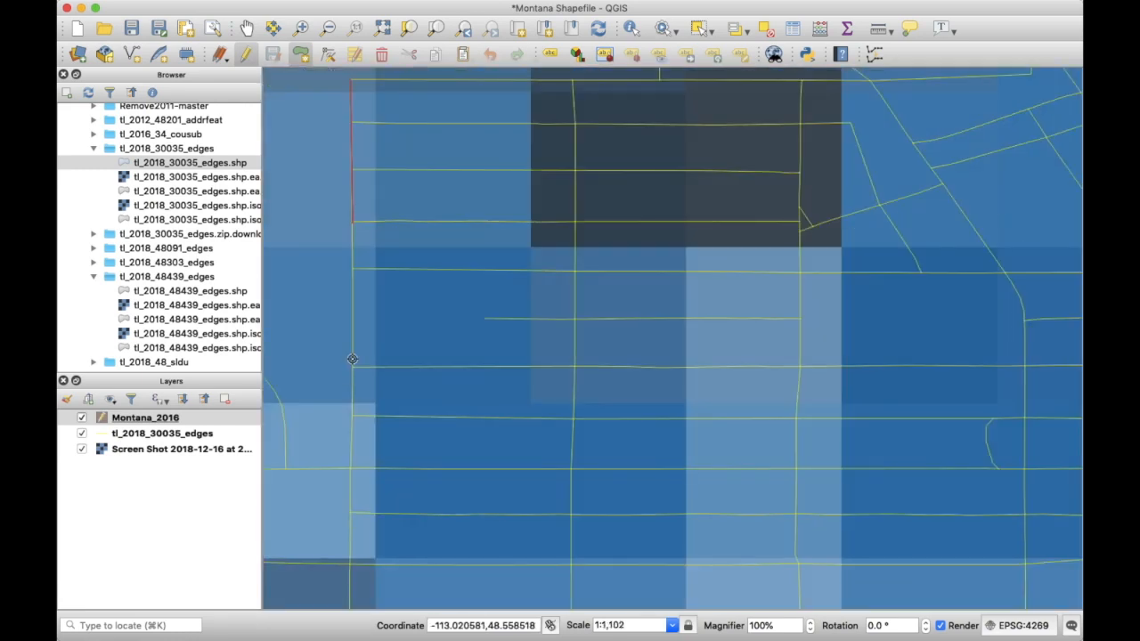
scroll(353, 365, "down", 1)
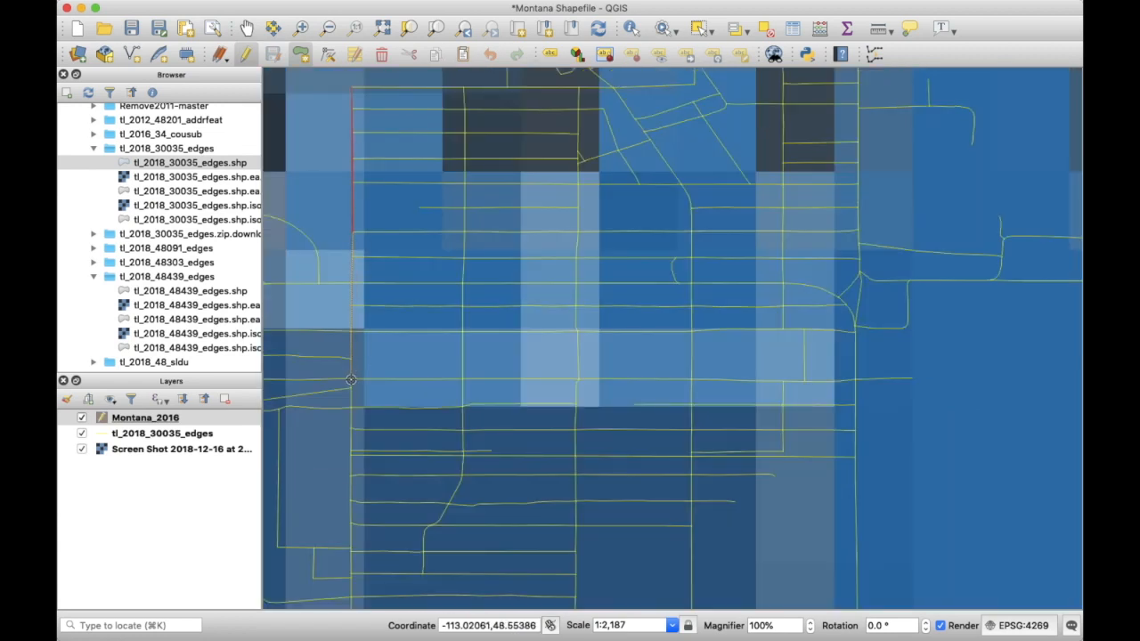
left_click(351, 380)
left_click(350, 456)
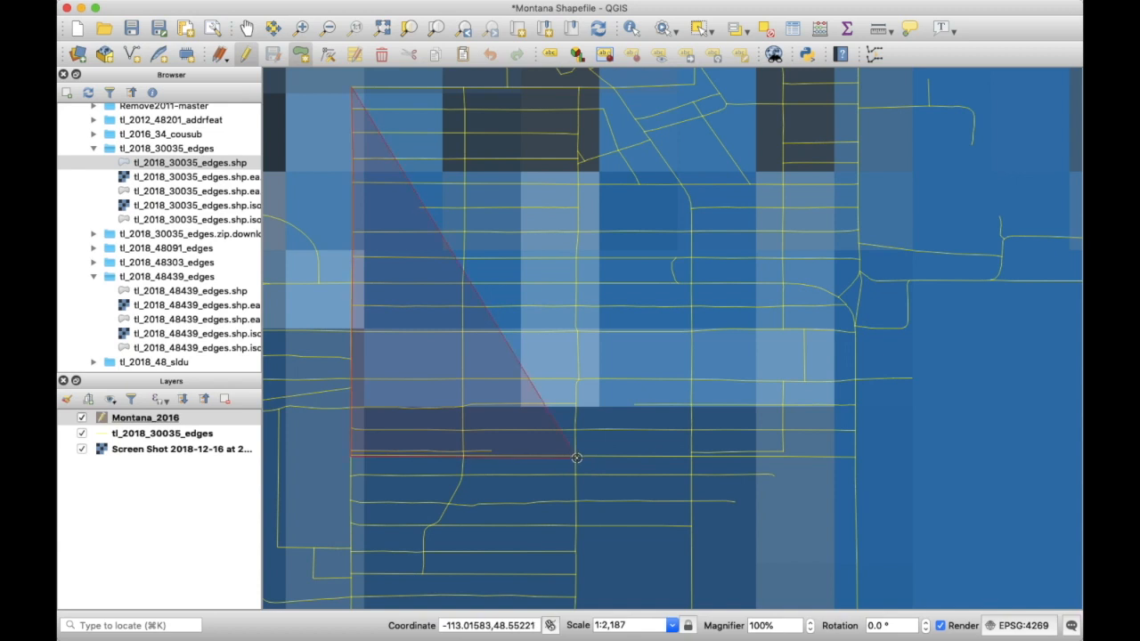
key("Up")
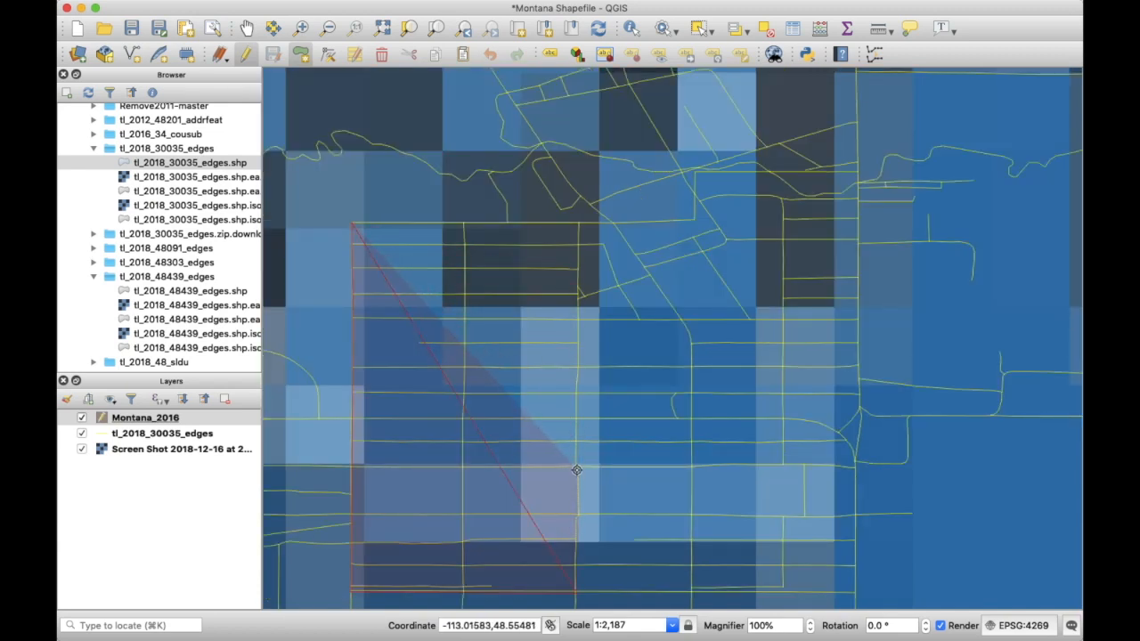
left_click(577, 316)
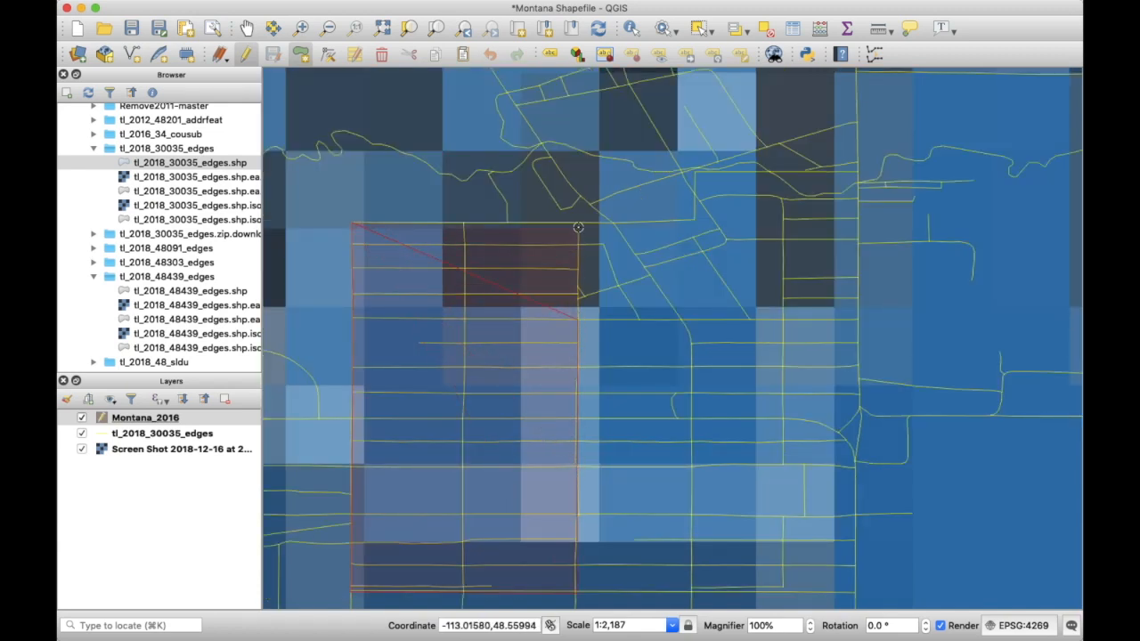
left_click(578, 224)
left_click(464, 222)
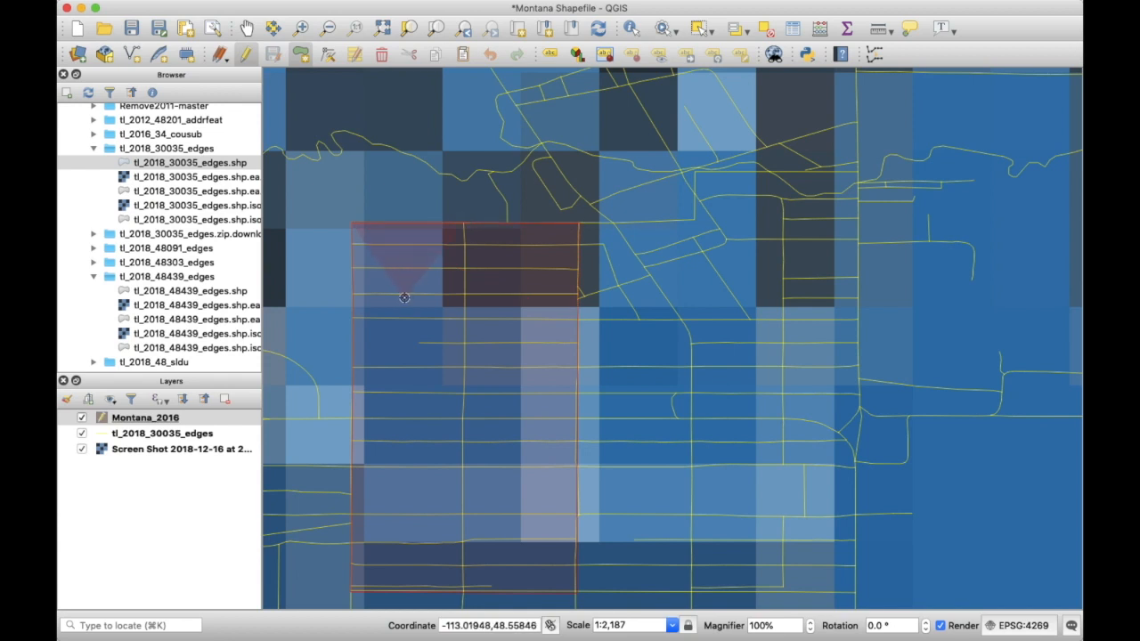
right_click(352, 223)
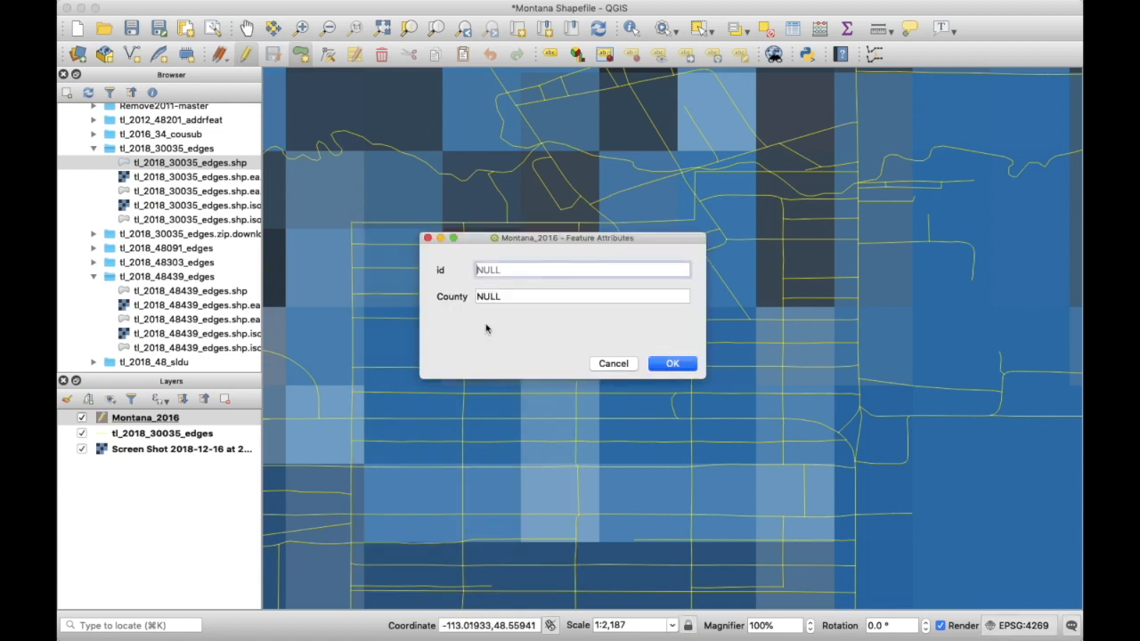
- Record the new polygon with id 1 and County Glacier, then return to the Pan tool
type("1")
key("Tab")
type("G")
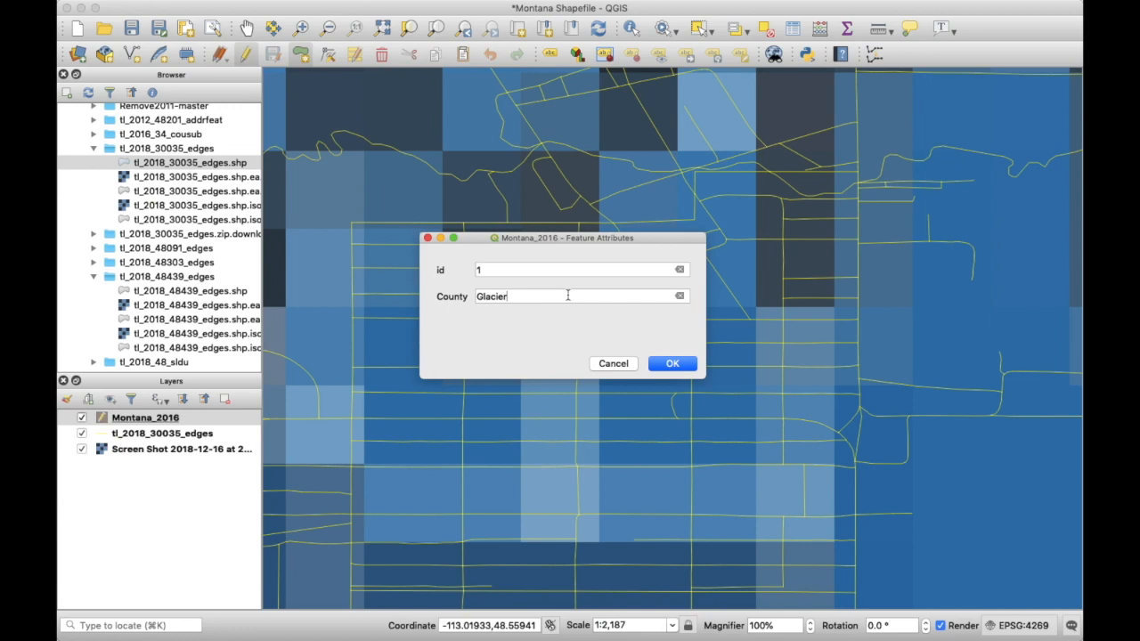
left_click(672, 363)
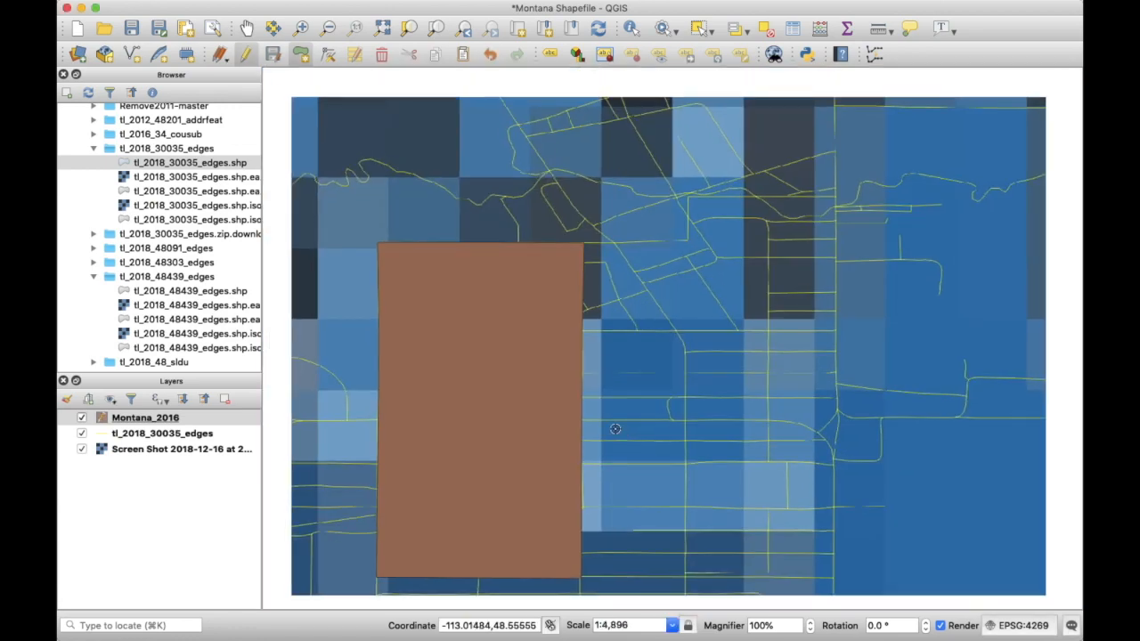
scroll(624, 435, "down", 1)
left_click(246, 29)
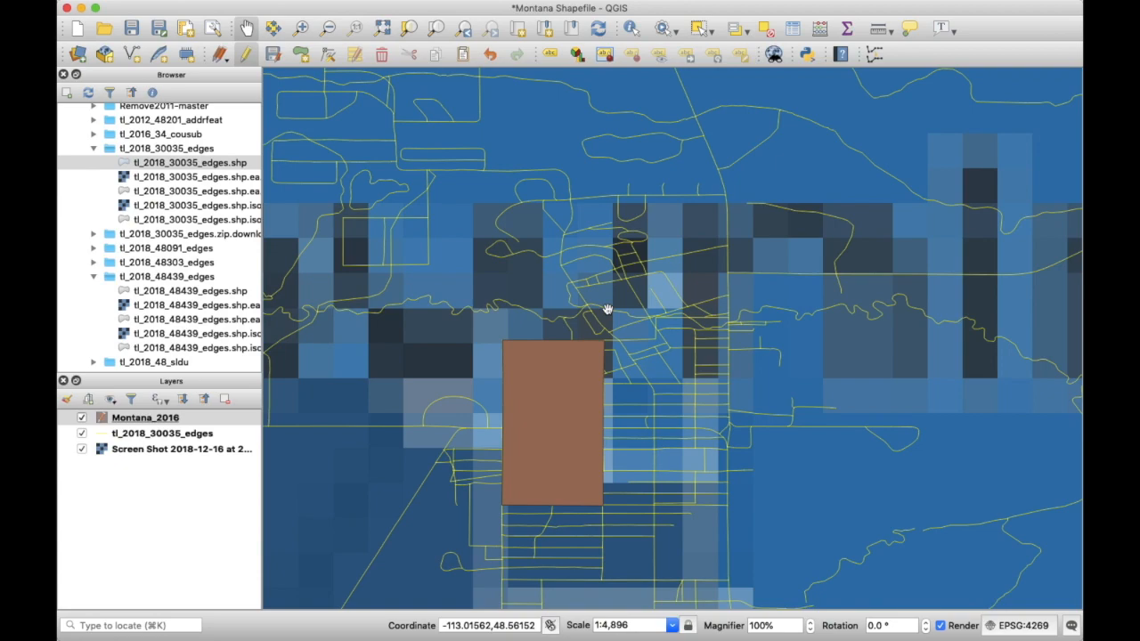
key("ctrl+Up")
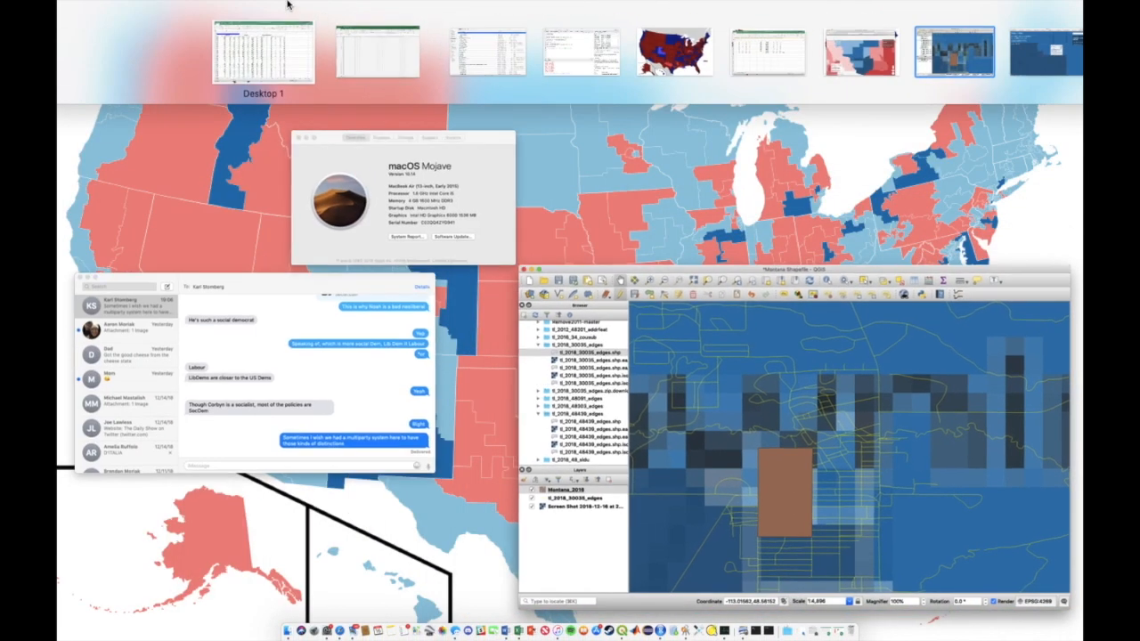
- Open the Montana_2016 folder in Finder and select Montana_2016.dbf
left_click(446, 47)
scroll(285, 105, "up", 2)
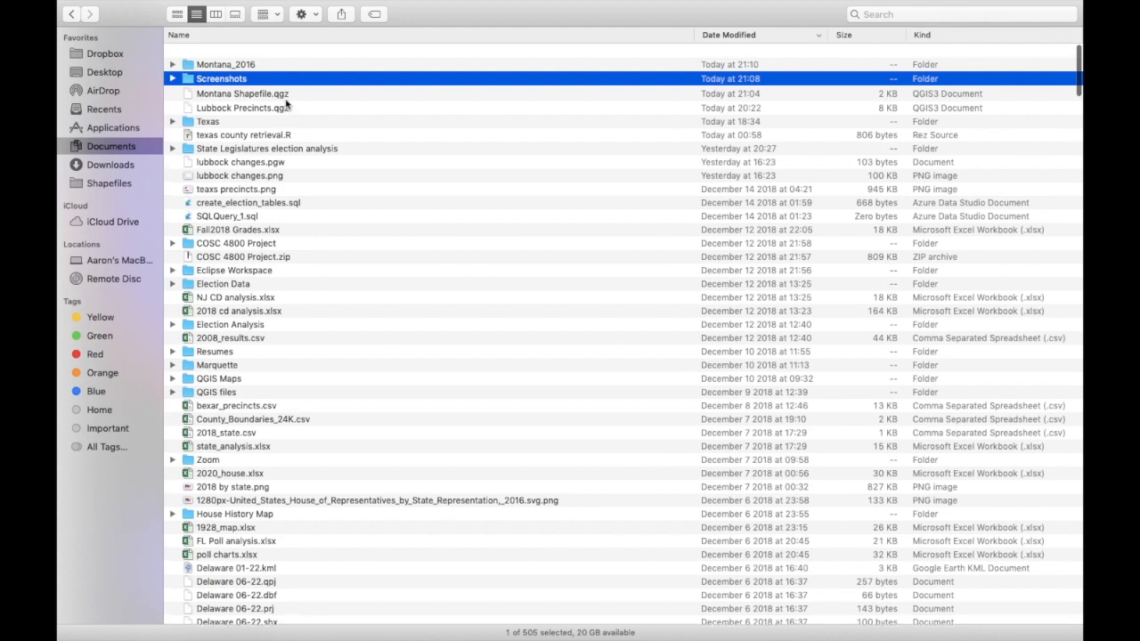
left_click(237, 53)
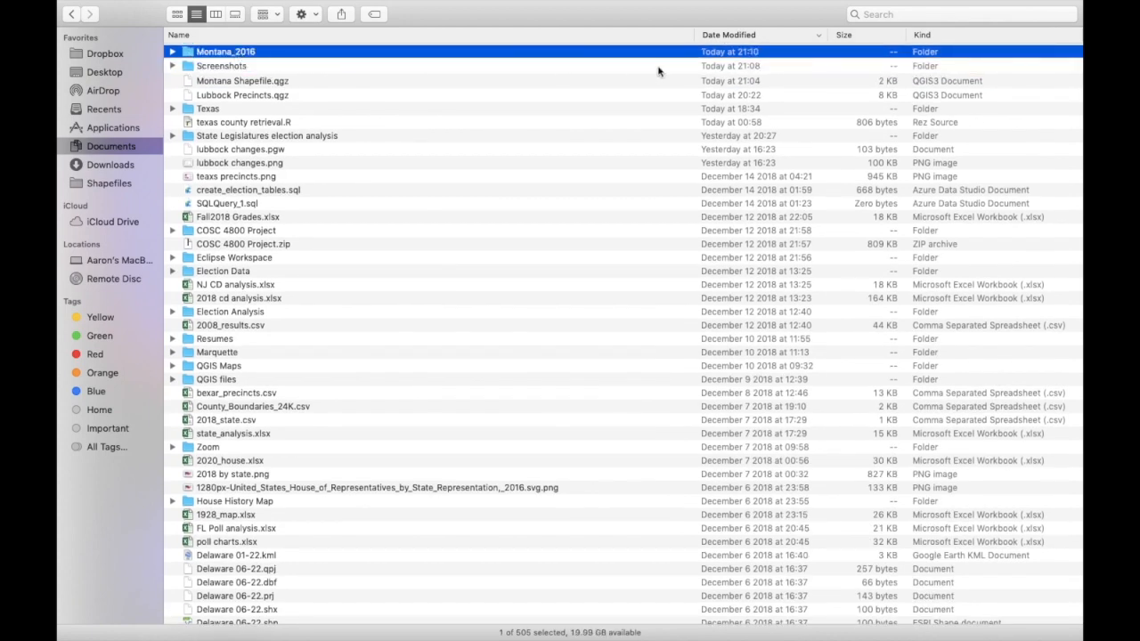
double_click(220, 55)
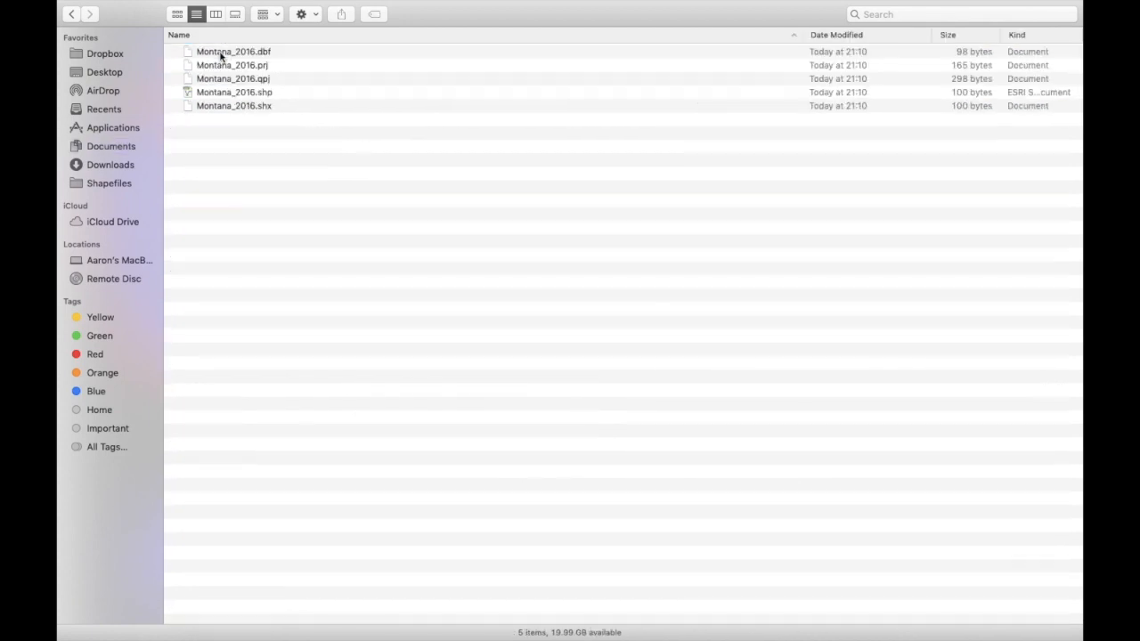
left_click(298, 92)
left_click(299, 52)
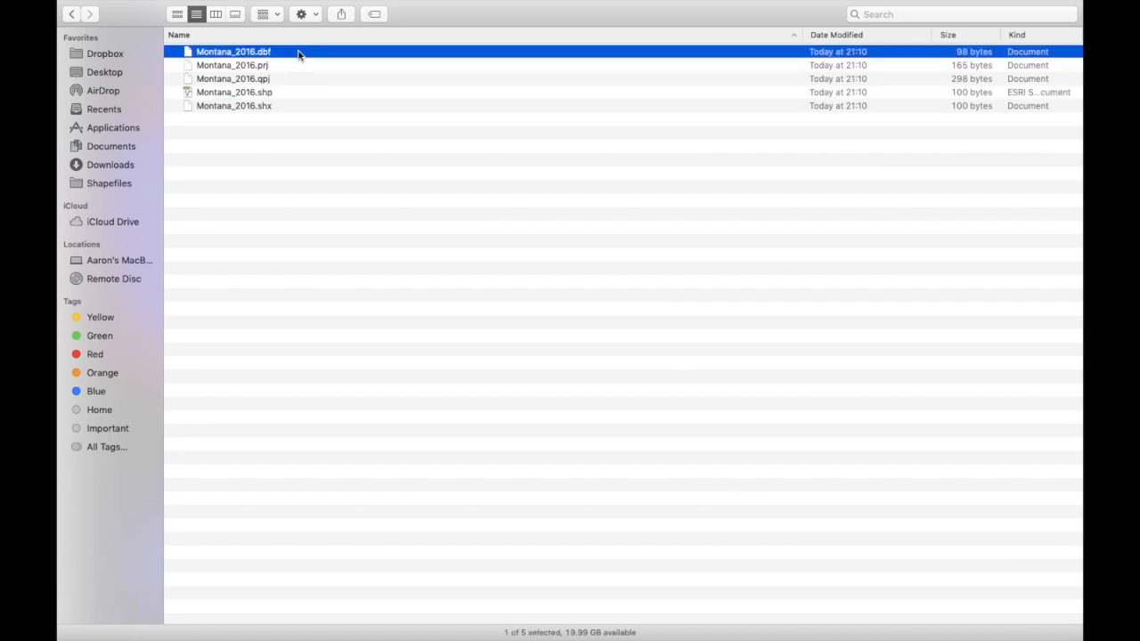
- Open Montana_2016.dbf in Microsoft Excel through Open With > Other, enabling All Applications
right_click(299, 51)
mouse_move(336, 70)
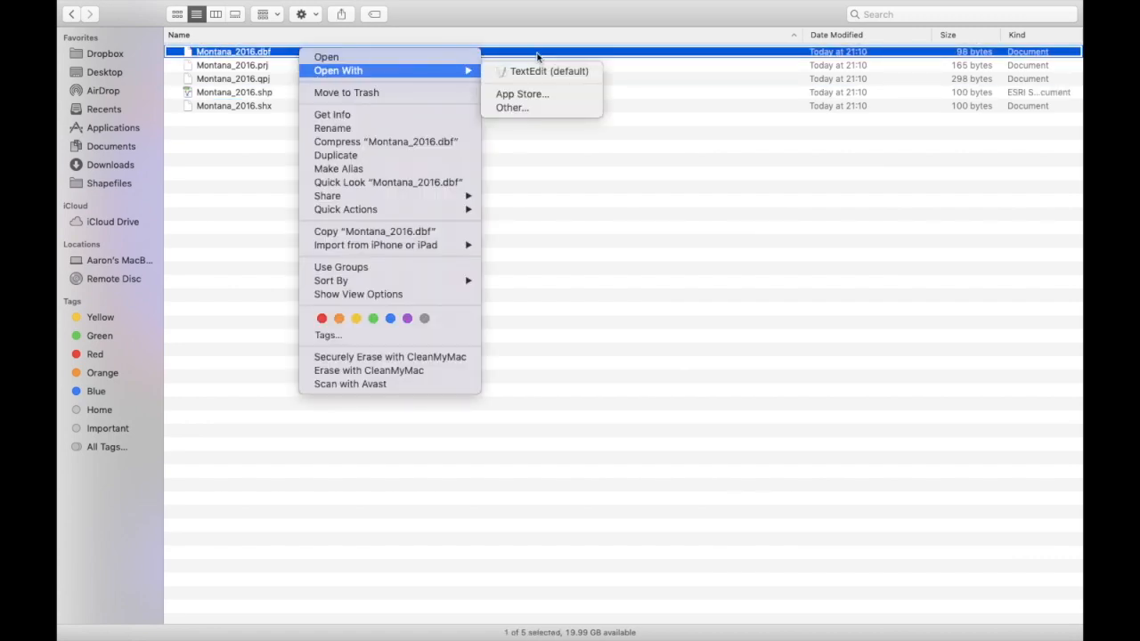
left_click(526, 108)
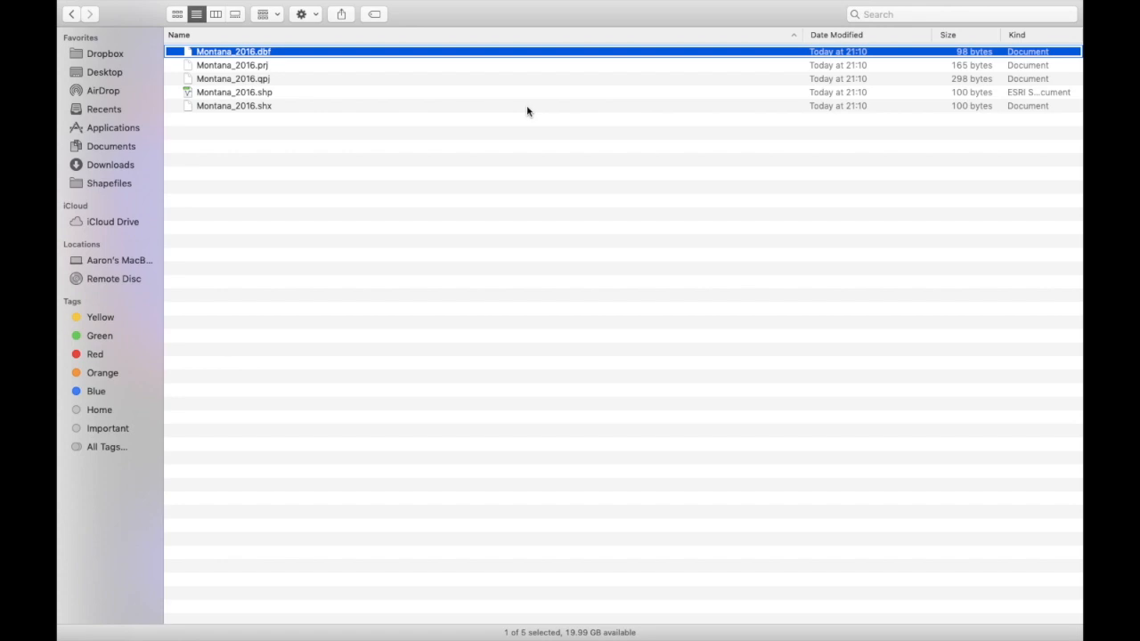
left_click(552, 324)
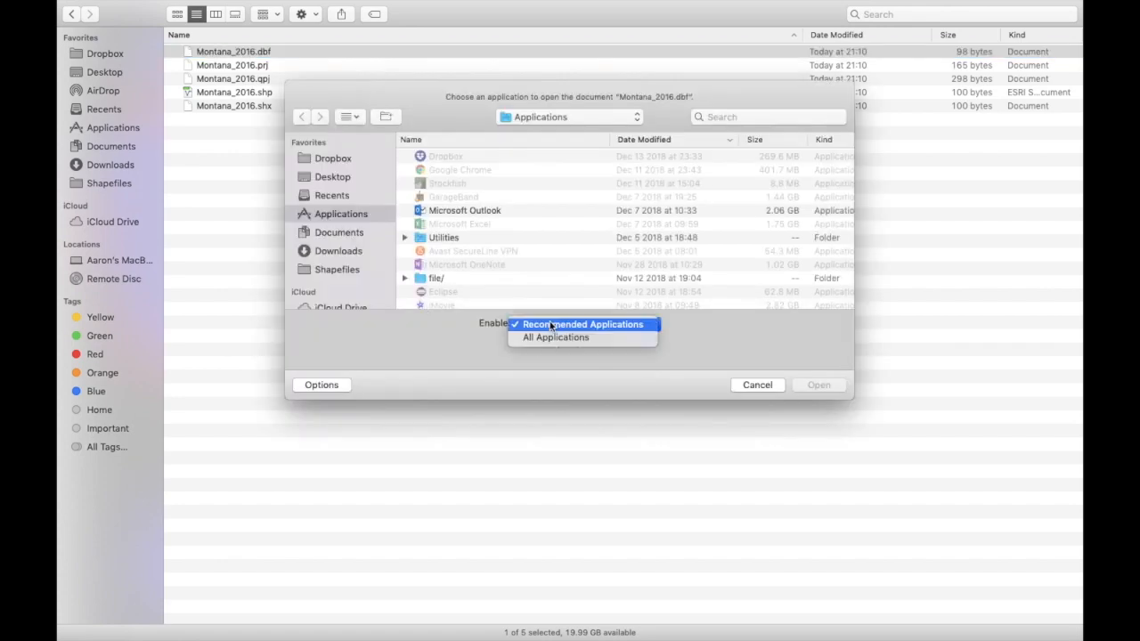
left_click(552, 338)
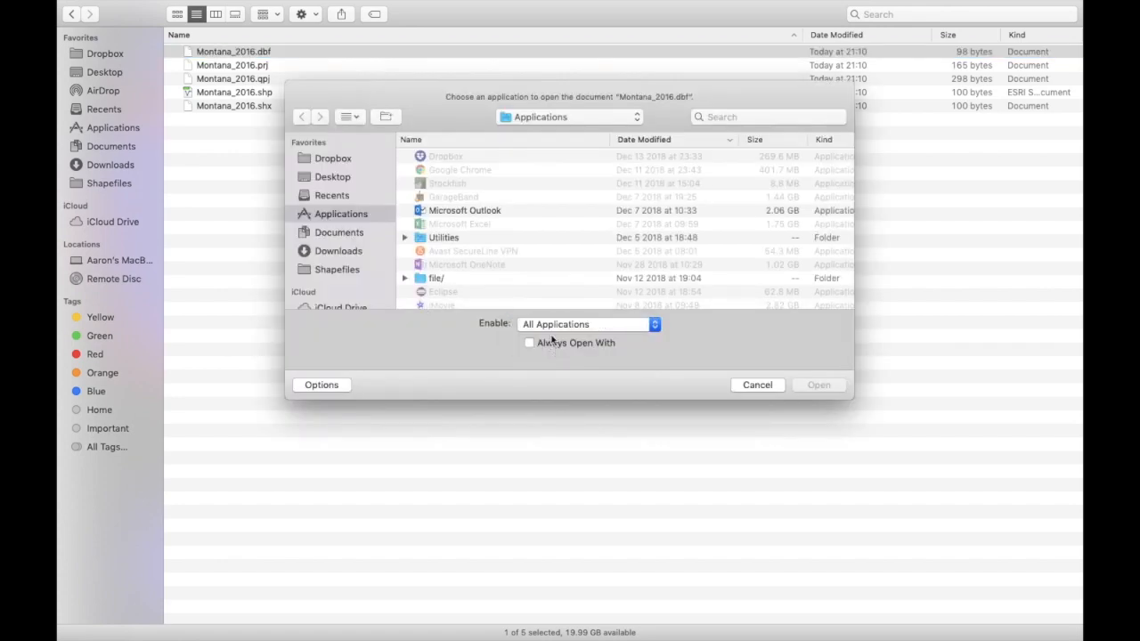
double_click(496, 224)
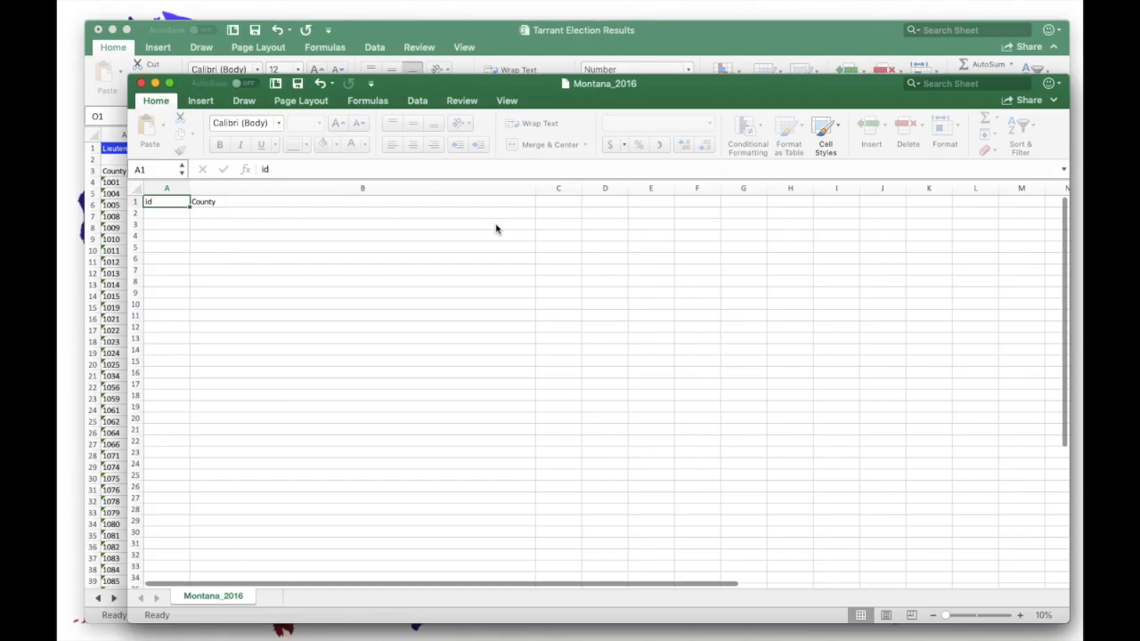
- Select cell A2 in the Montana_2016 sheet, then cycle through windows back to QGIS
scroll(404, 410, "down", 3)
scroll(403, 411, "up", 3)
left_click(176, 213)
key("ctrl+Up")
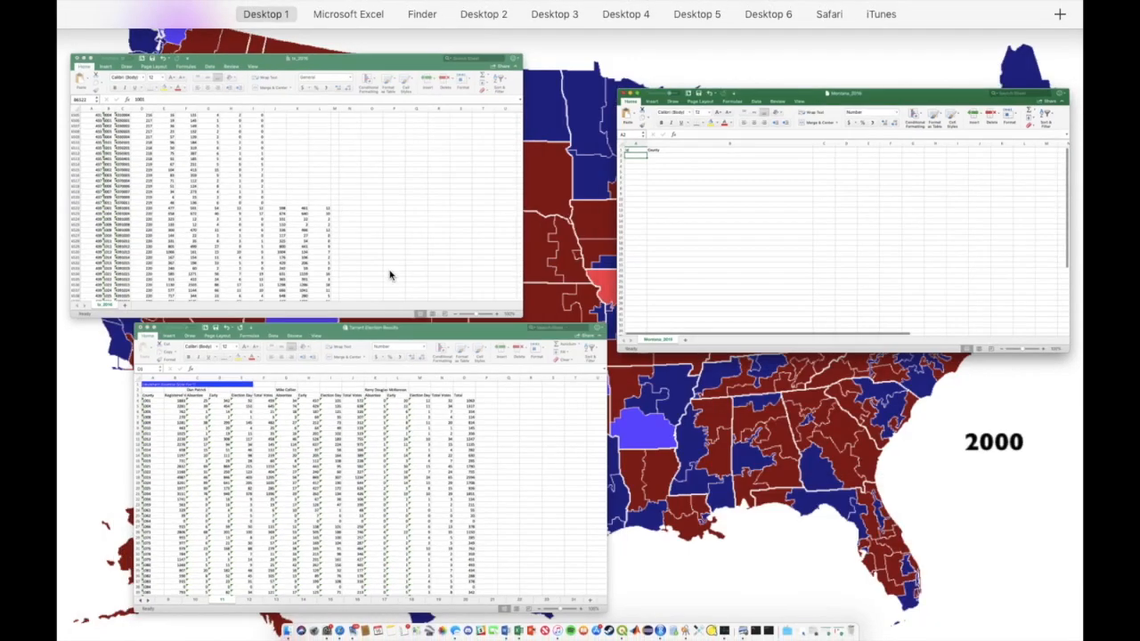
left_click(715, 246)
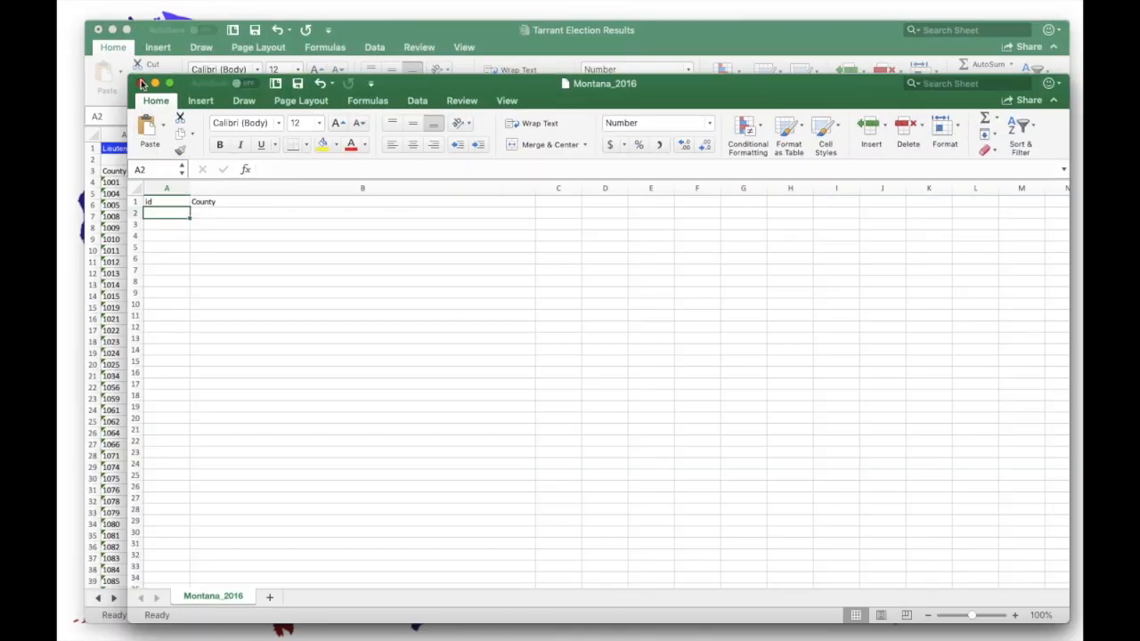
key("ctrl+Up")
left_click(497, 264)
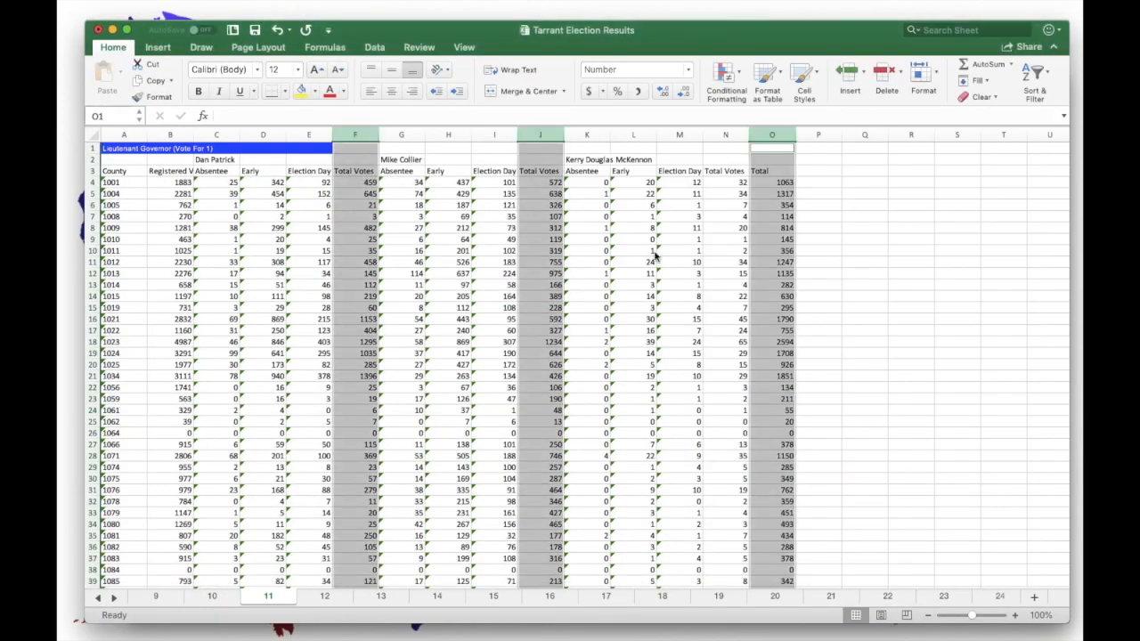
key("ctrl+Up")
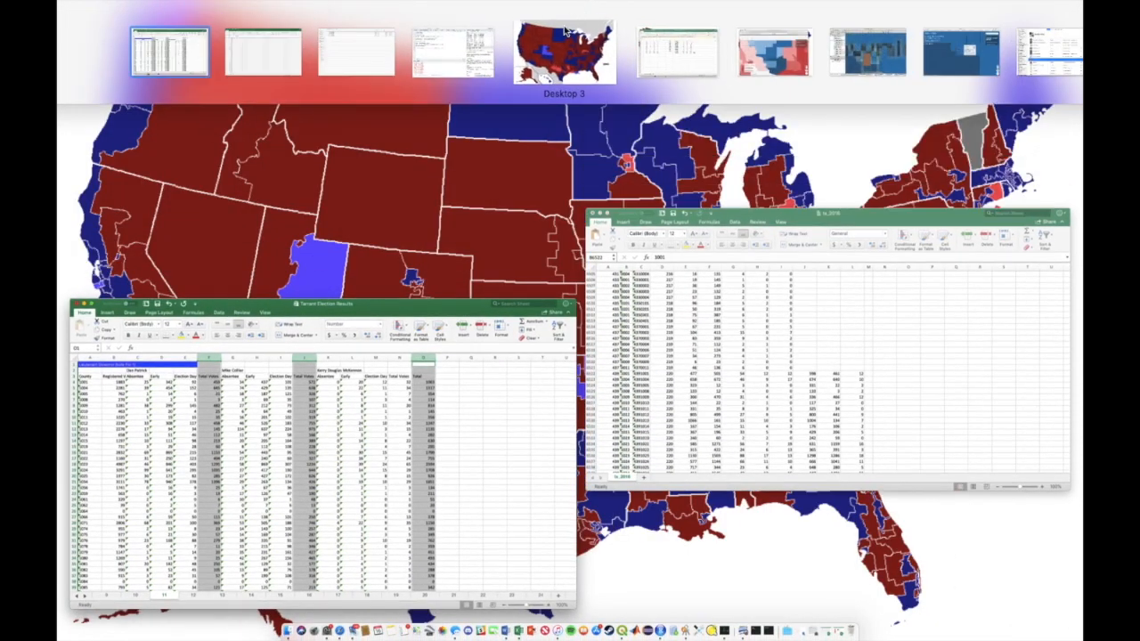
left_click(960, 53)
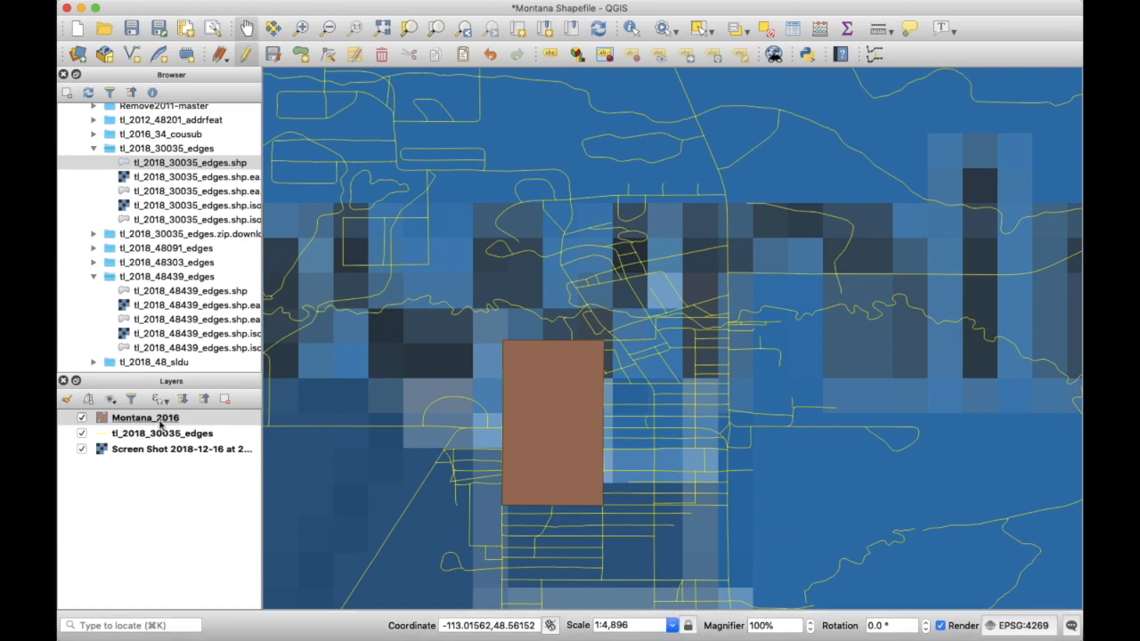
- Save the Montana_2016 layer edits and toggle editing off
right_click(136, 421)
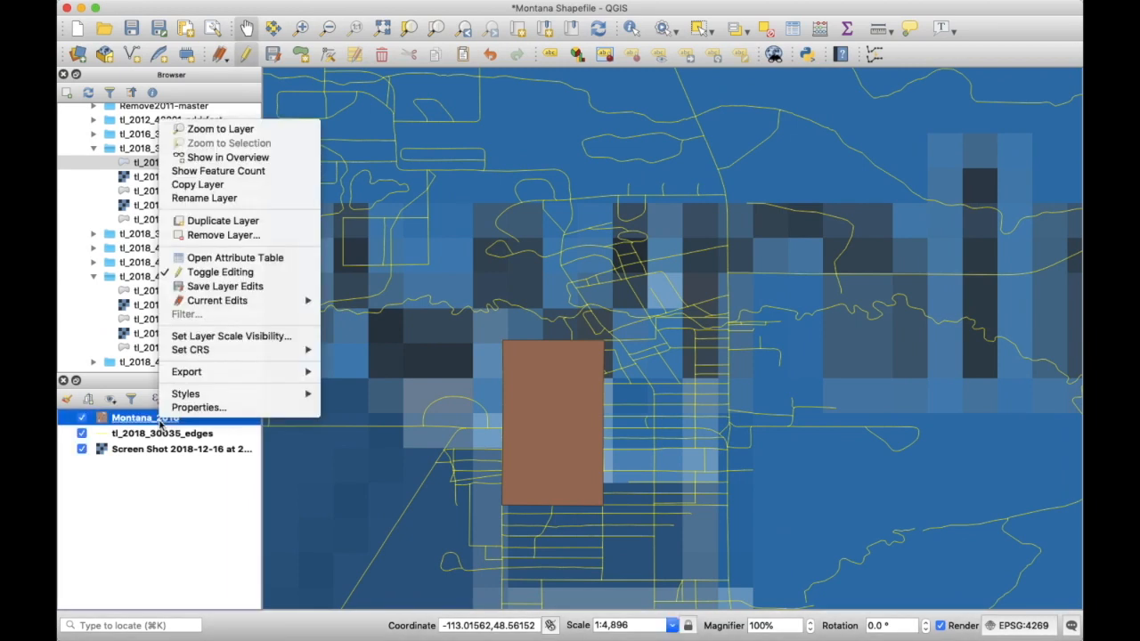
left_click(237, 288)
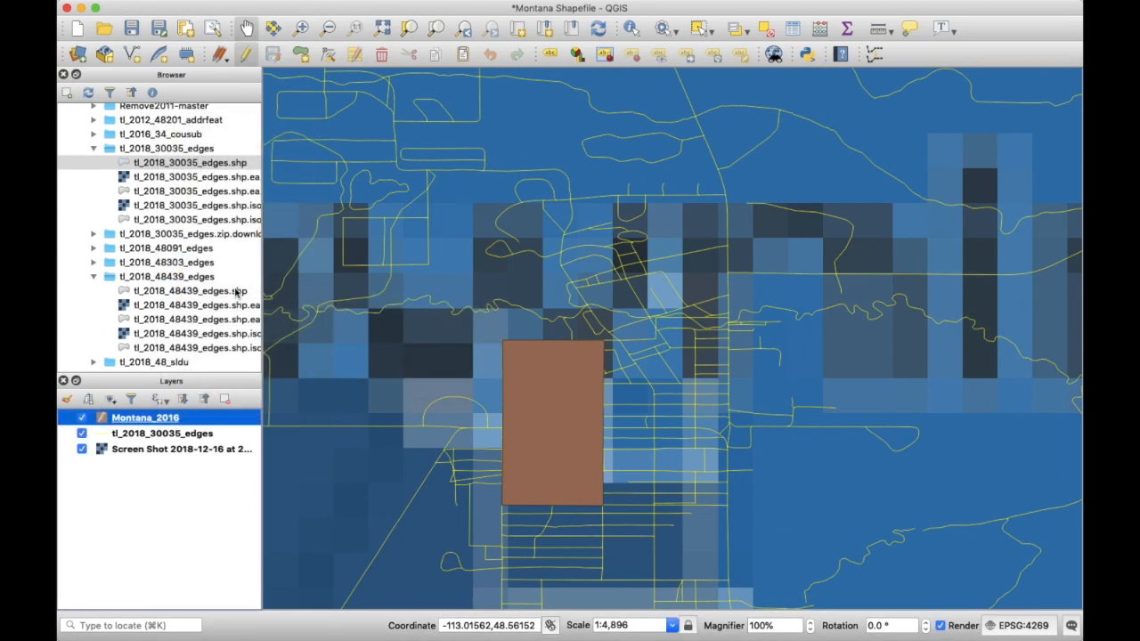
right_click(145, 420)
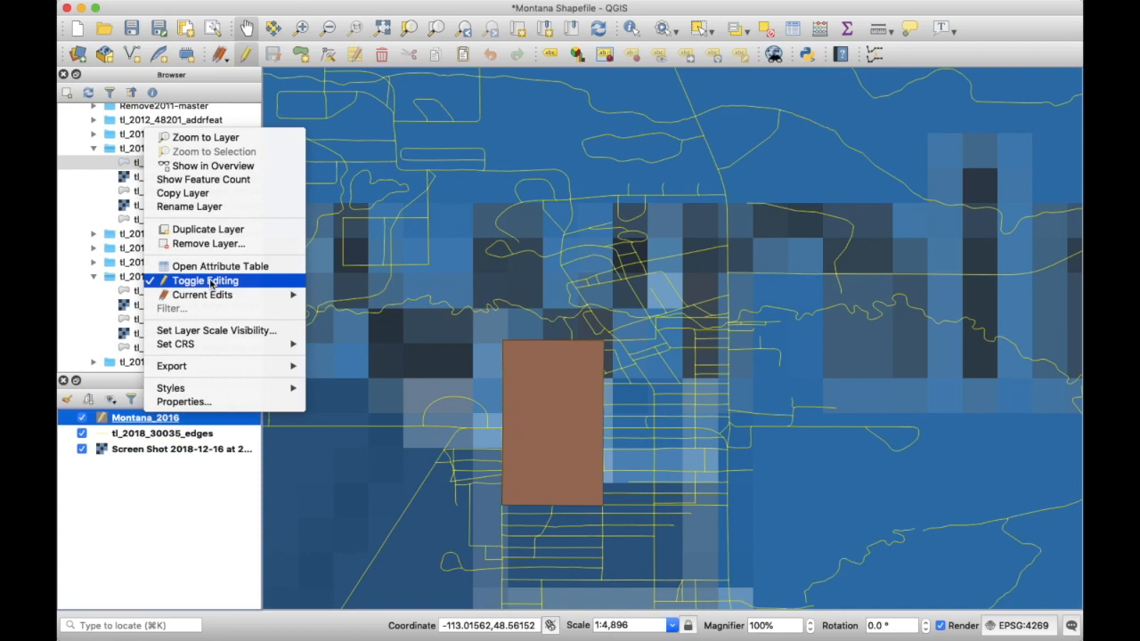
left_click(169, 279)
key("ctrl+Up")
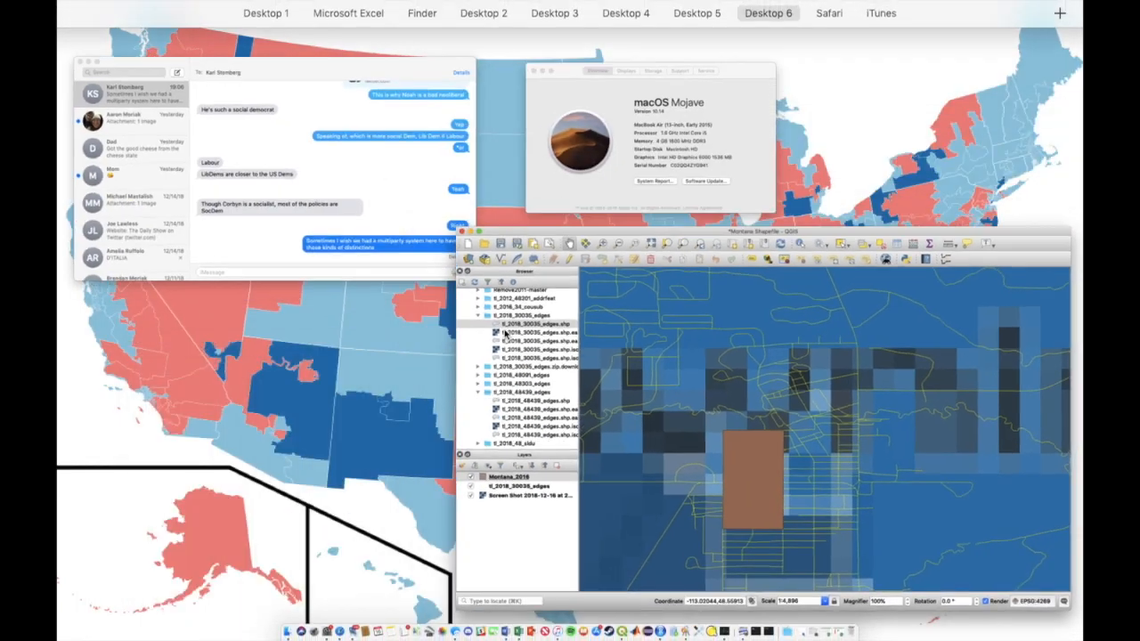
left_click(401, 45)
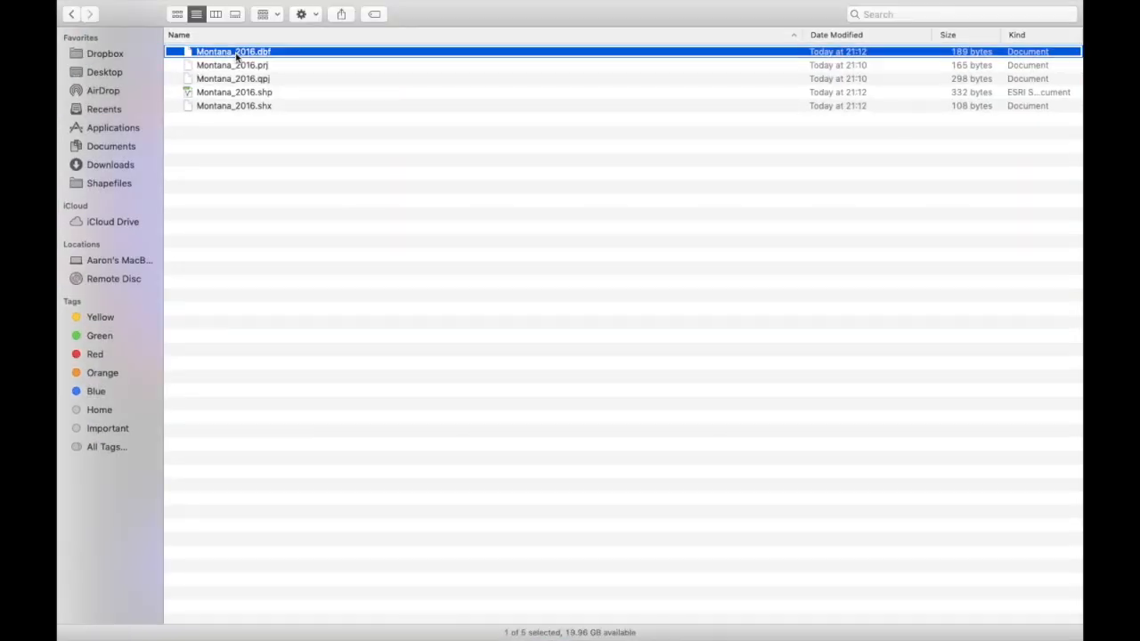
- View Montana_2016.dbf's raw County and Glacier record in TextEdit, then close it
right_click(237, 55)
mouse_move(400, 75)
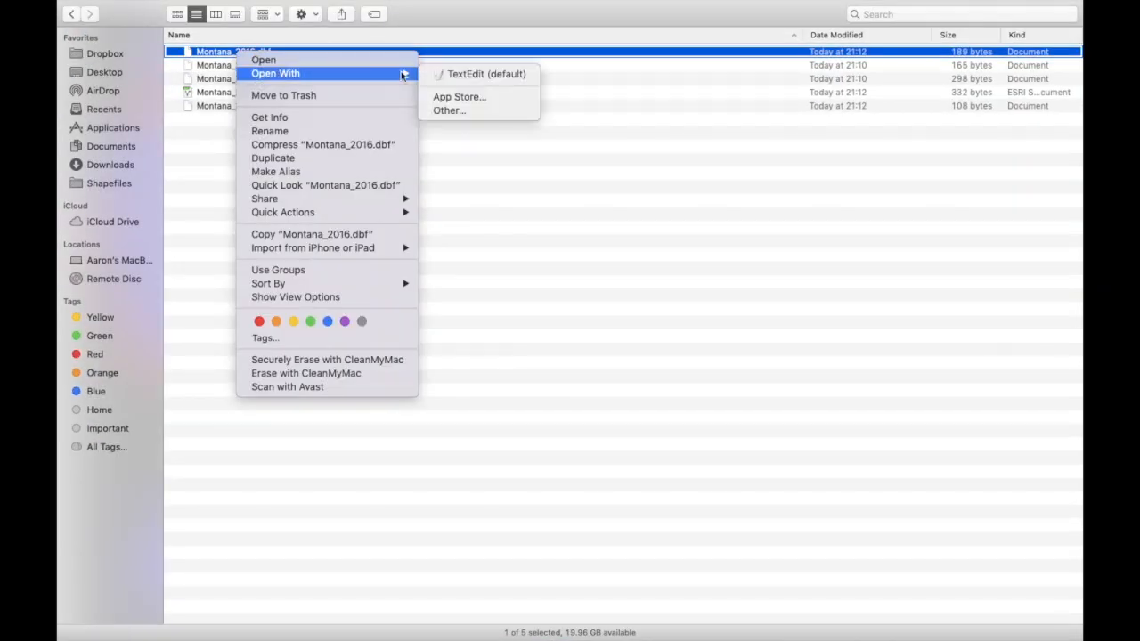
left_click(465, 78)
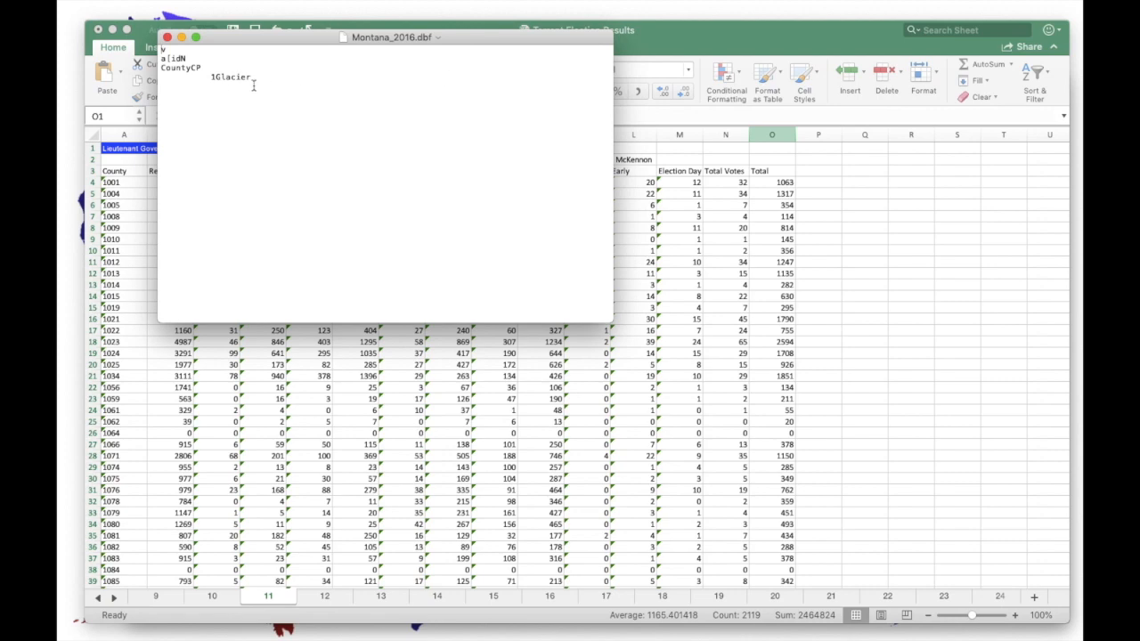
left_click(166, 39)
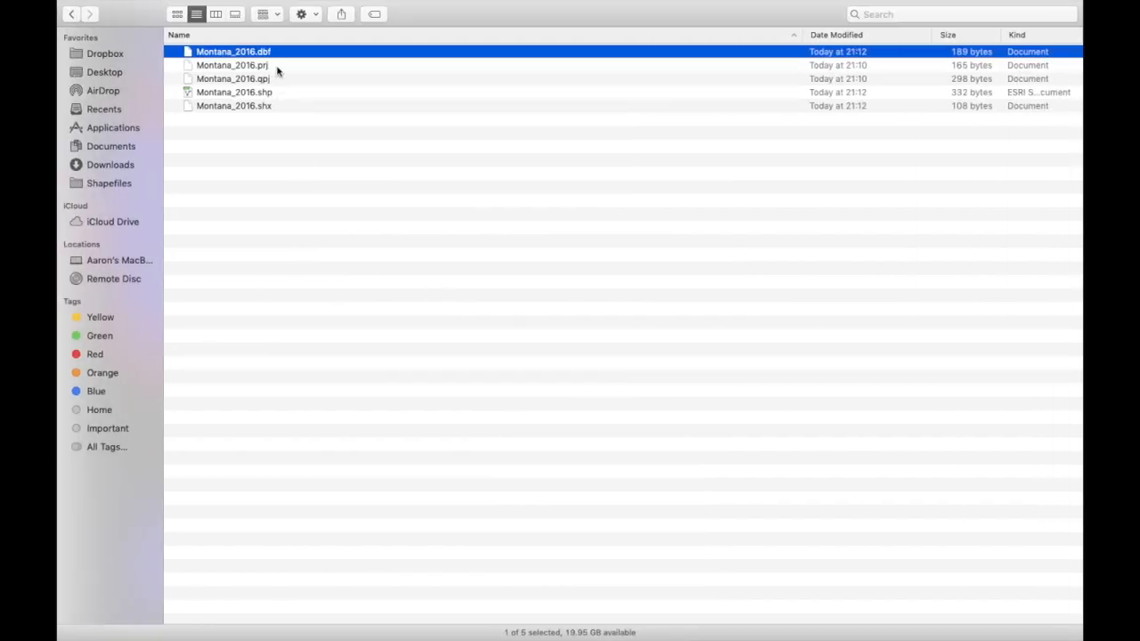
- Choose Open With > Other for Montana_2016.dbf to pick a different application
right_click(279, 52)
mouse_move(354, 71)
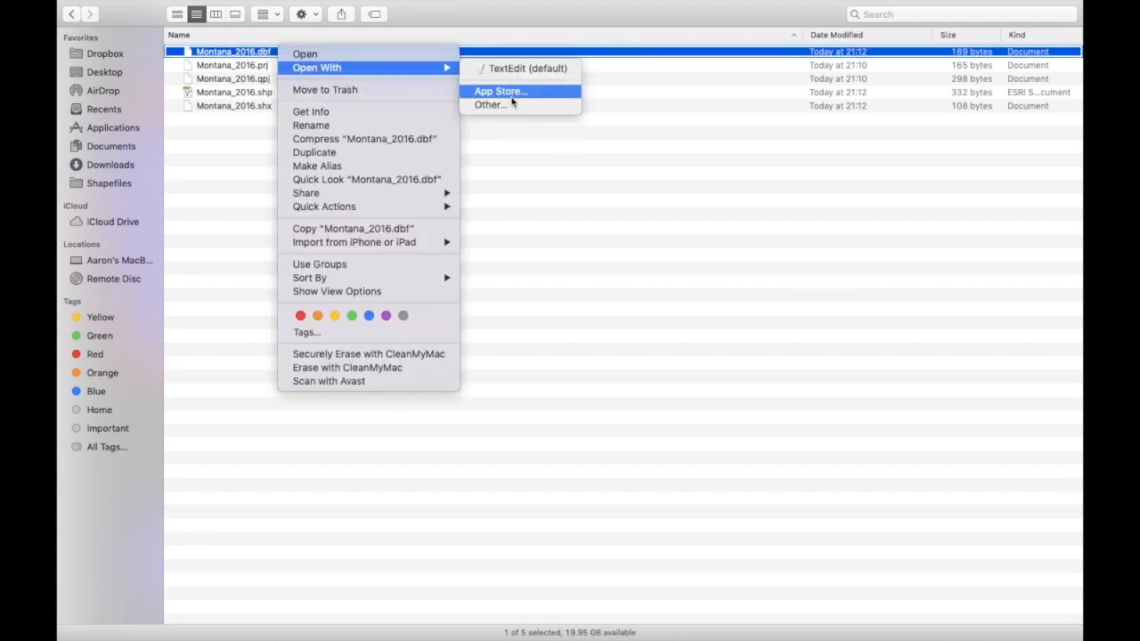
left_click(513, 105)
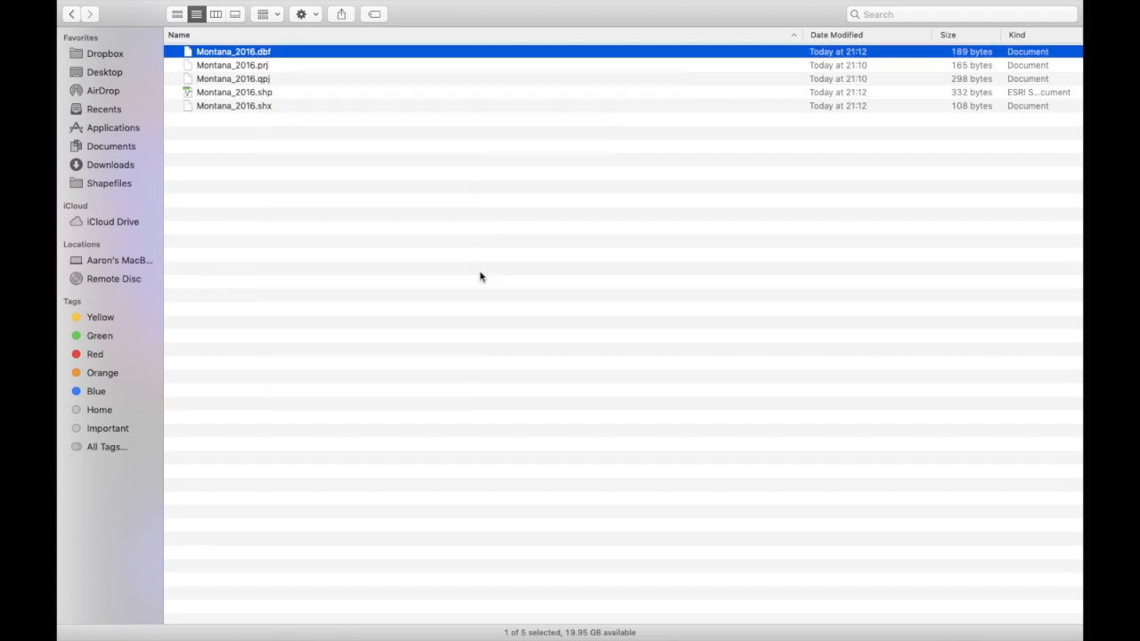
- Open Montana_2016.dbf in Microsoft Excel, enabling All Applications in the chooser
left_click(550, 323)
left_click(552, 337)
double_click(487, 225)
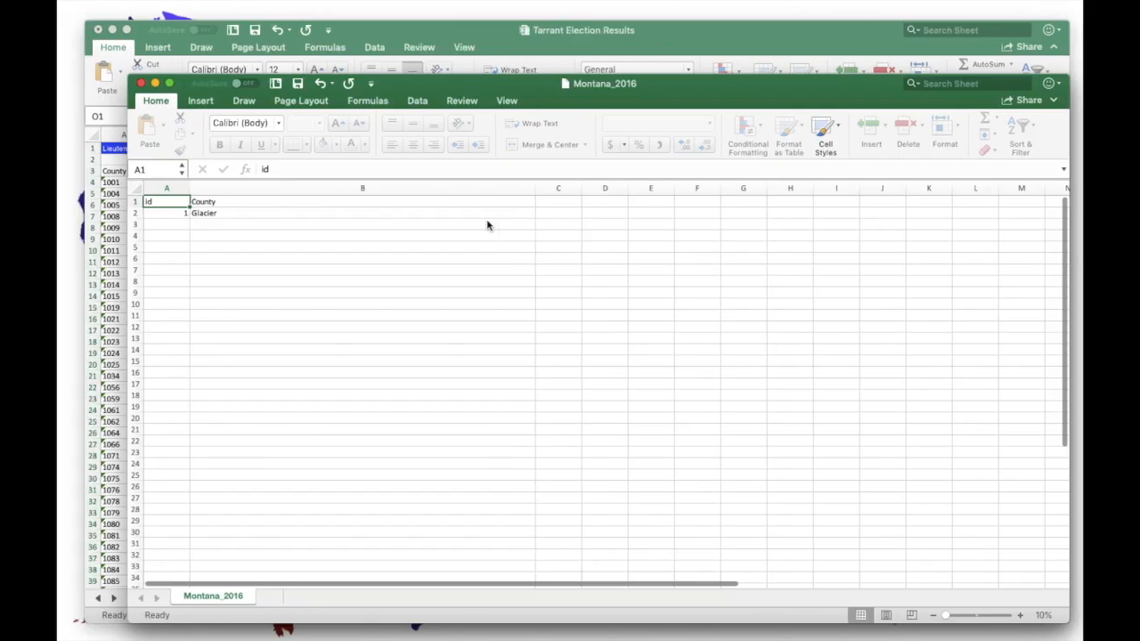
- Check id 1 and County Glacier in cells A1:B2, then close the workbook
key("Down")
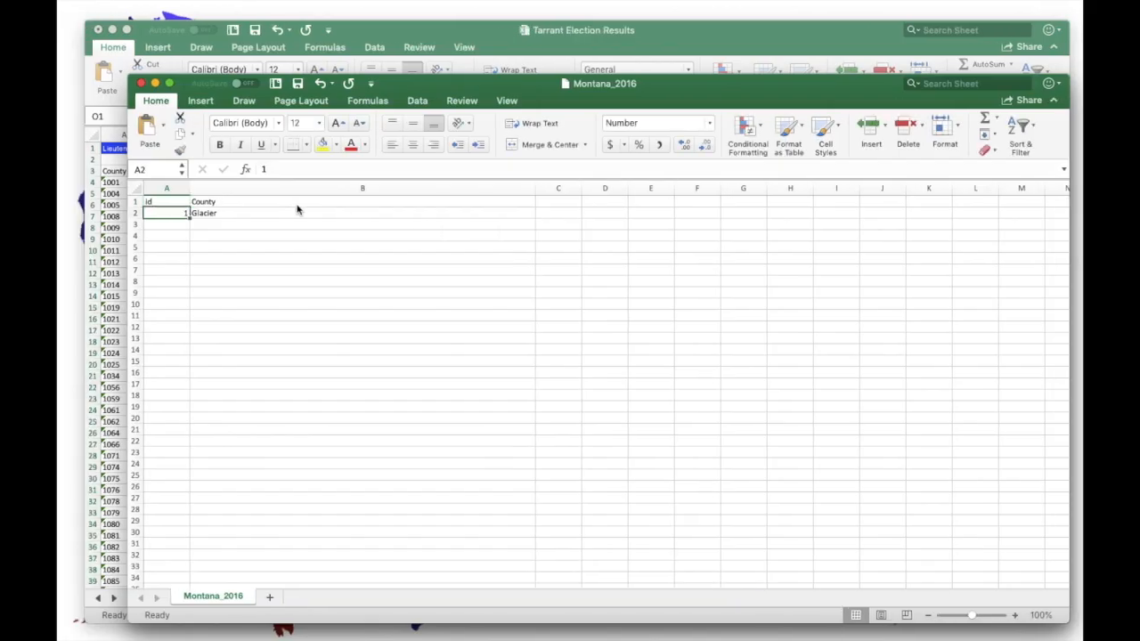
left_click(217, 217)
left_click_drag(252, 199, 253, 209)
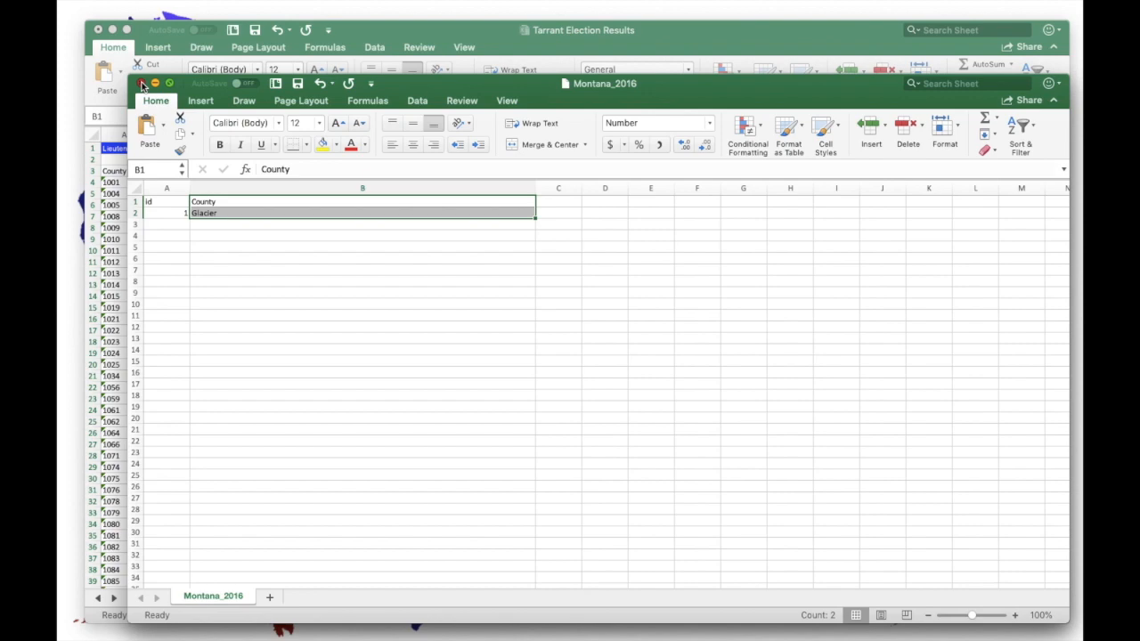
left_click(142, 84)
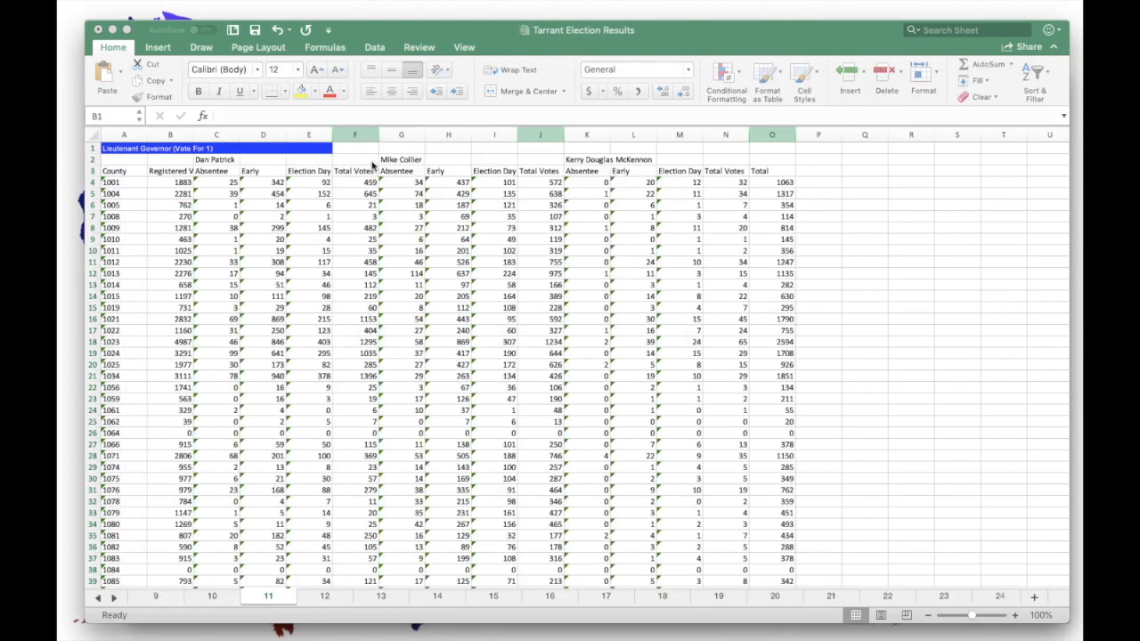
- Flip between QGIS and the Safari NYT map, zooming the NYT map out, ending on QGIS
key("ctrl+Right")
key("ctrl+Right")
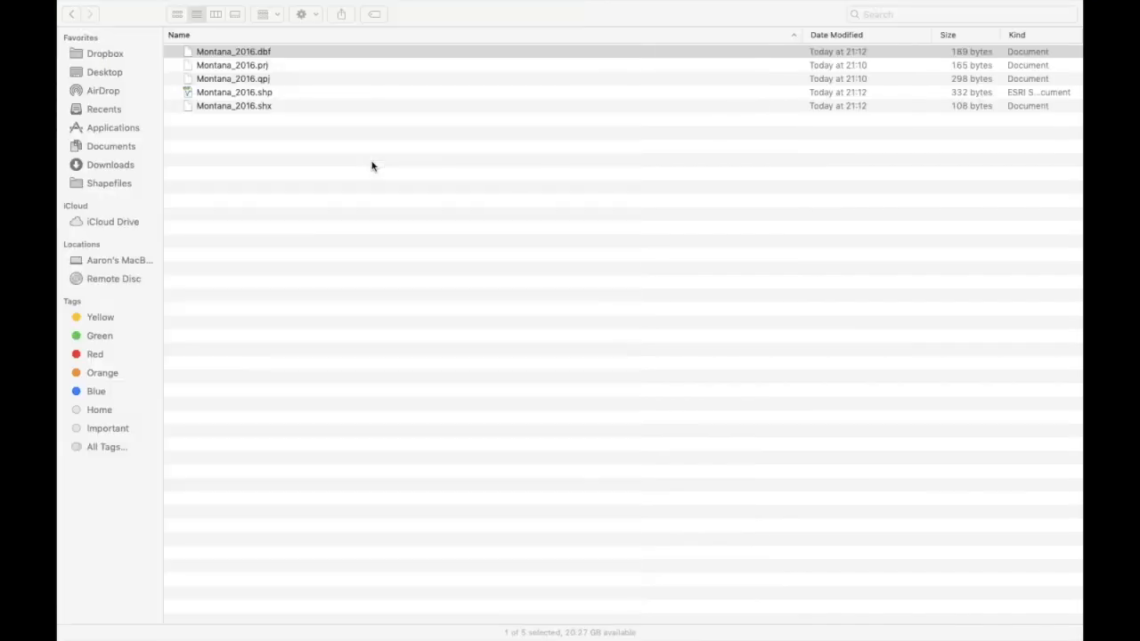
key("ctrl+Up")
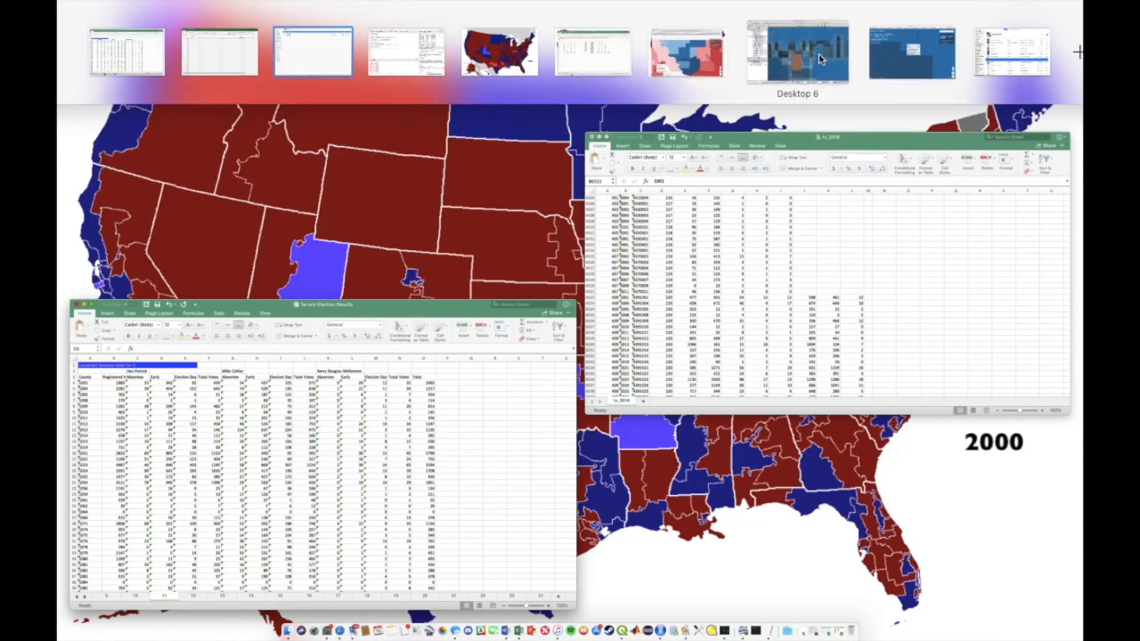
left_click(820, 59)
key("ctrl+Right")
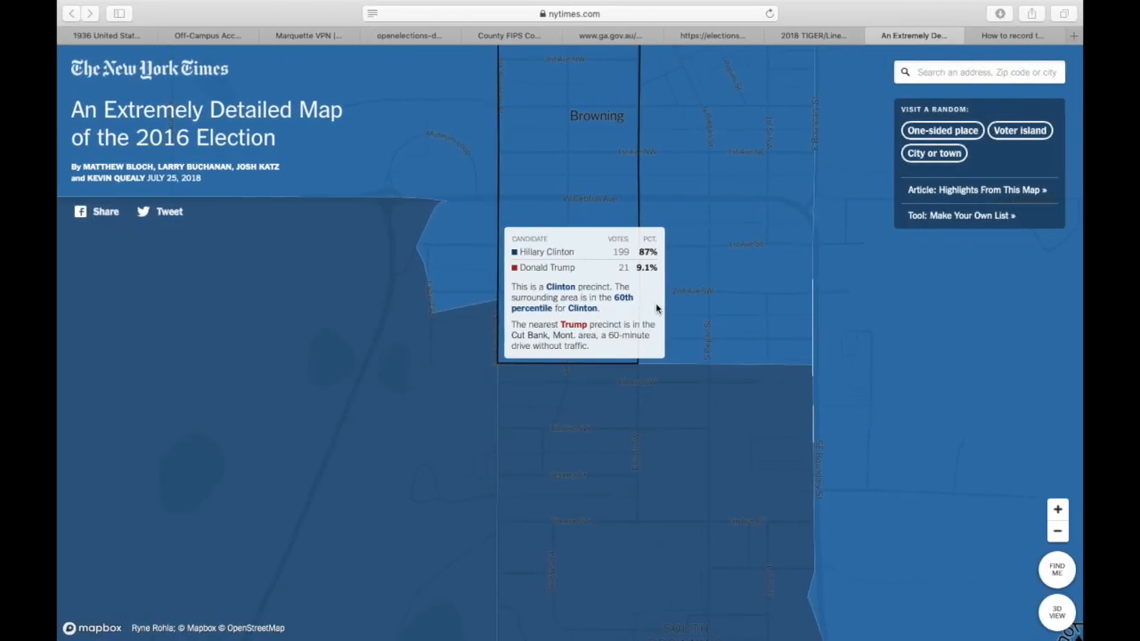
key("ctrl+Left")
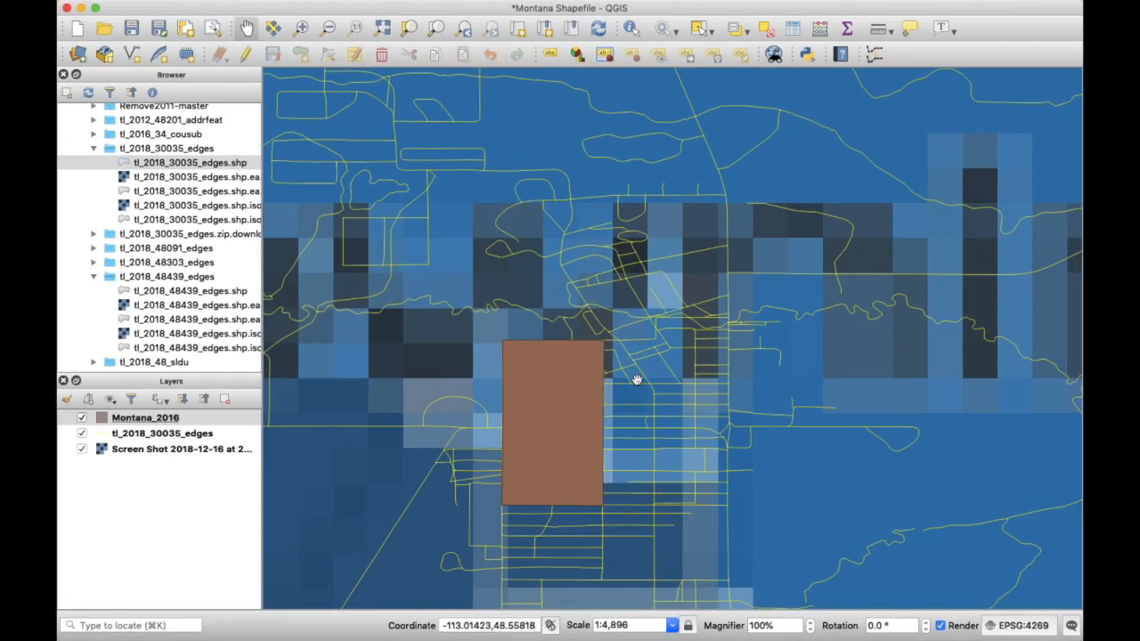
key("ctrl+Right")
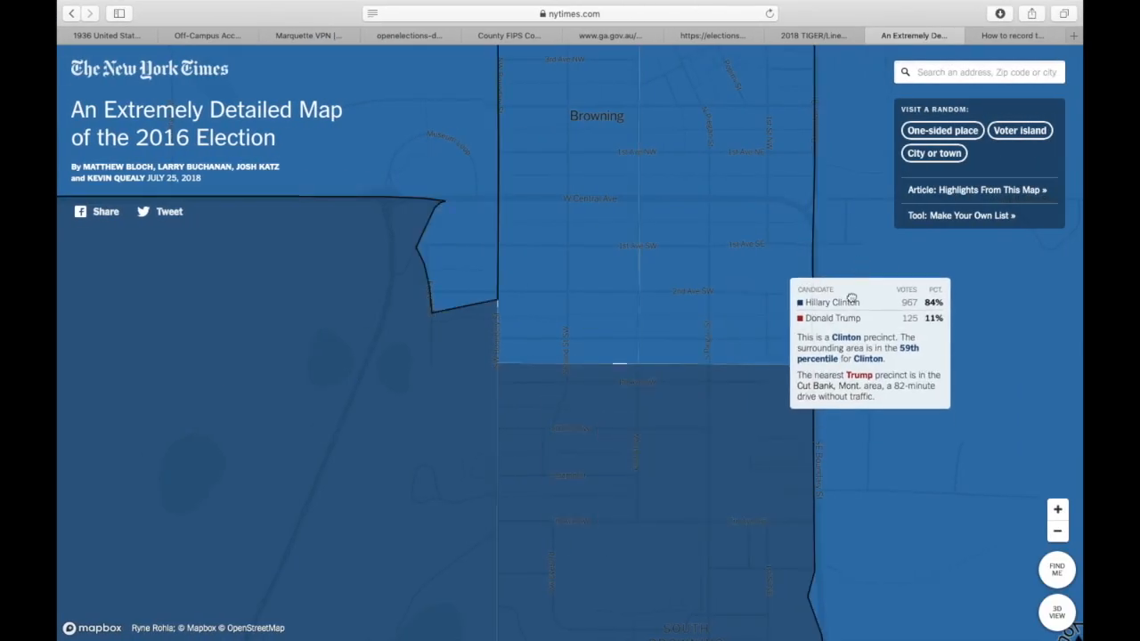
scroll(851, 298, "down", 3)
key("ctrl+Left")
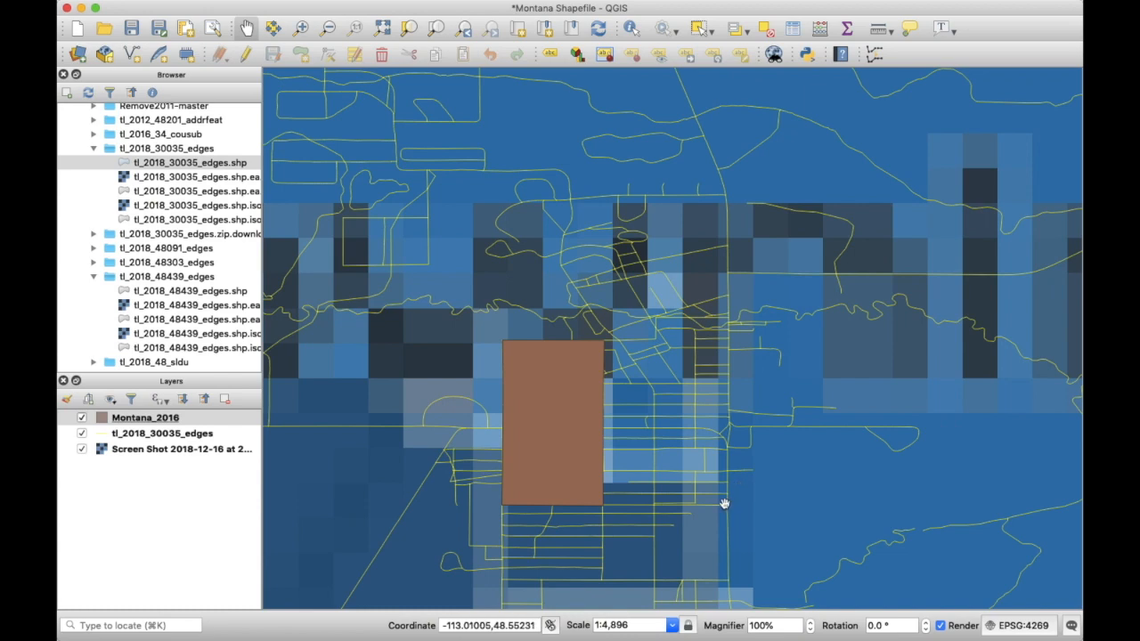
key("ctrl+Right")
key("ctrl+Left")
- Re-enable editing on Montana_2016 and start tracing the second precinct from the first polygon's corner
right_click(148, 420)
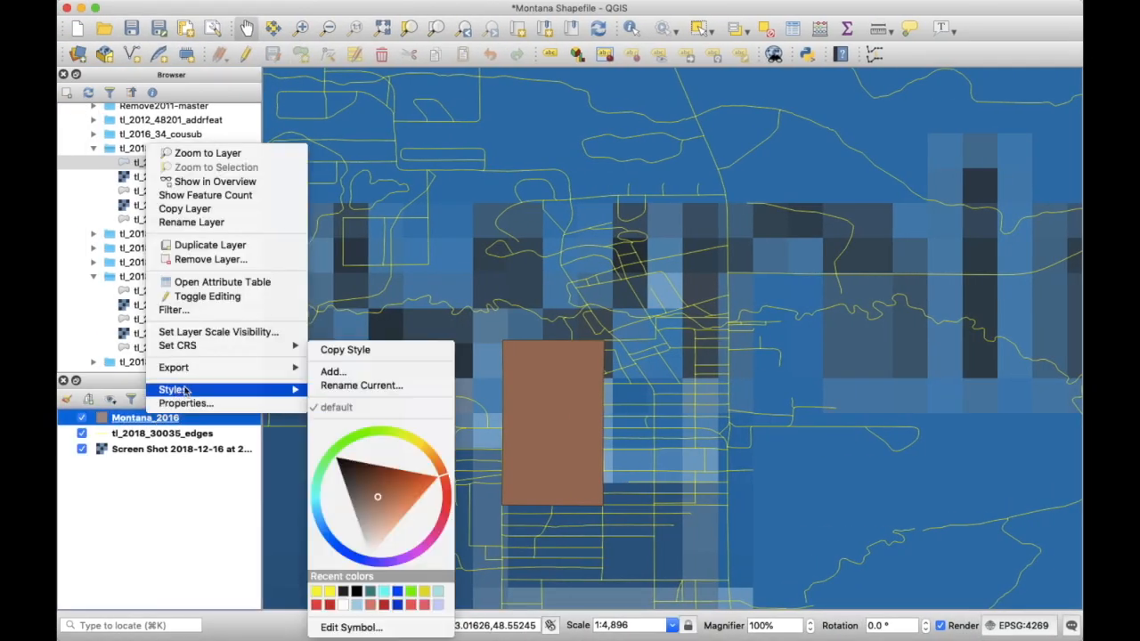
left_click(206, 297)
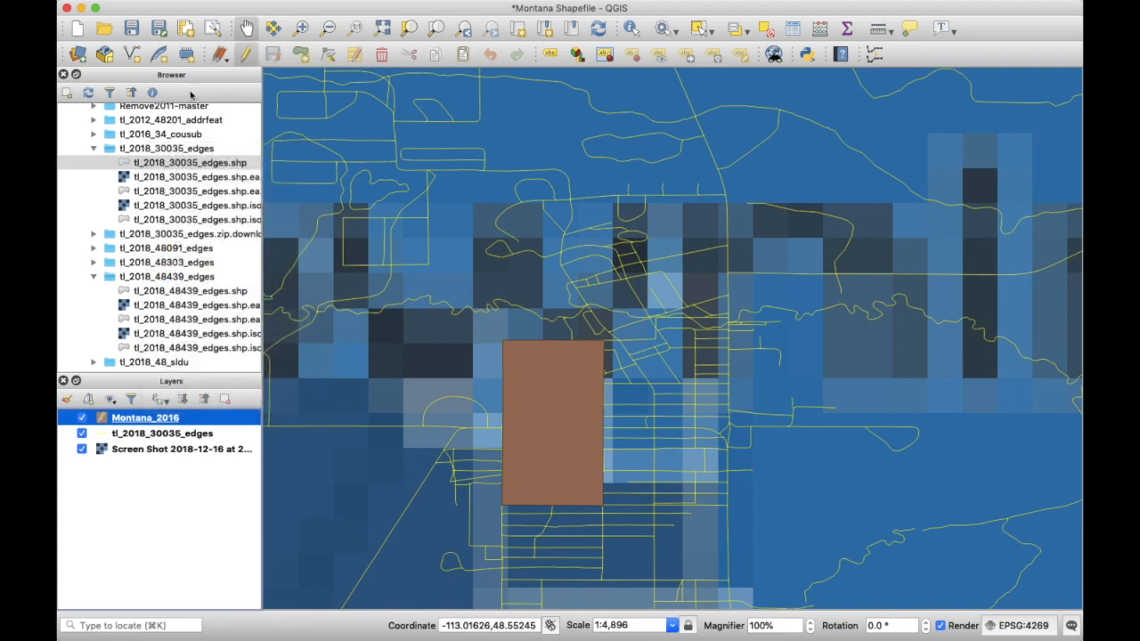
left_click(300, 57)
scroll(621, 352, "up", 5)
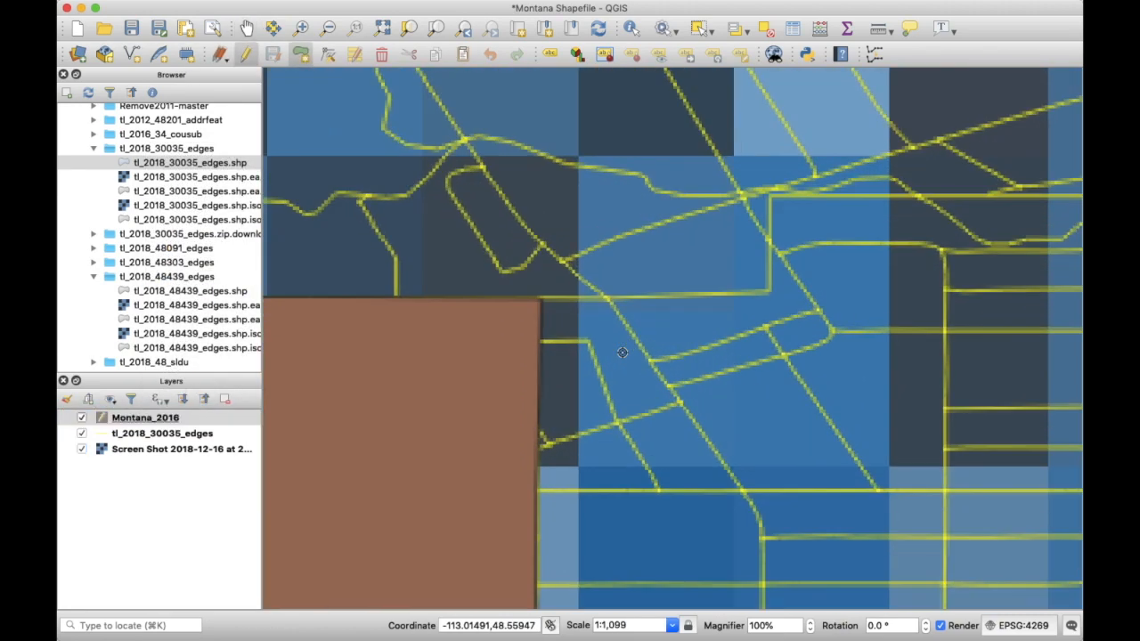
left_click(464, 246)
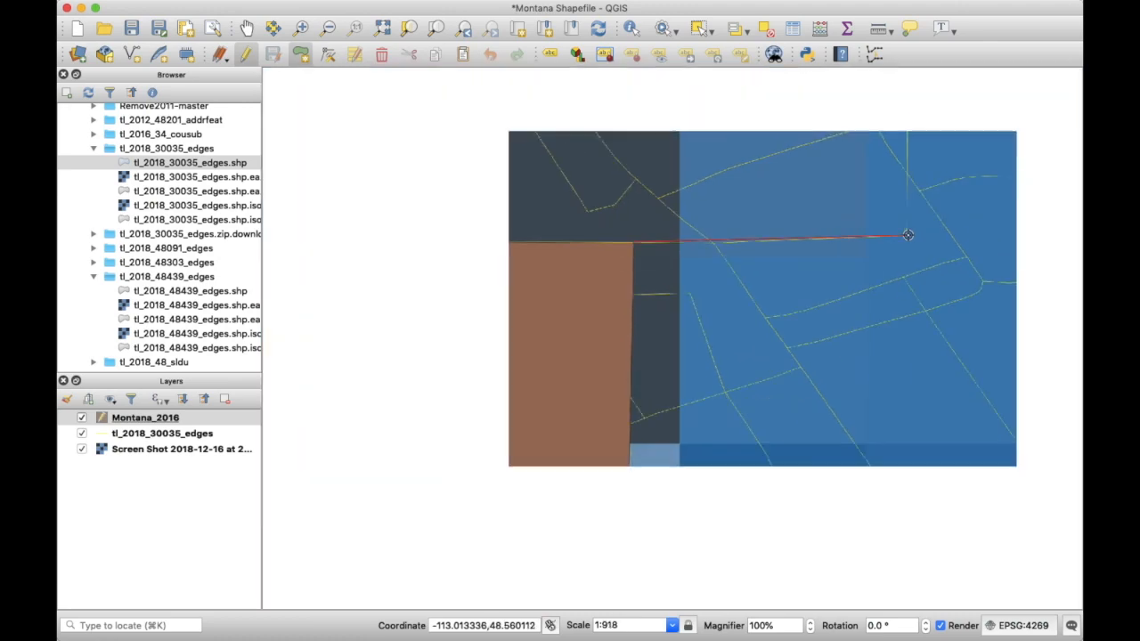
scroll(907, 235, "down", 2)
left_click(907, 233)
left_click(907, 182)
key("Right")
key("Right")
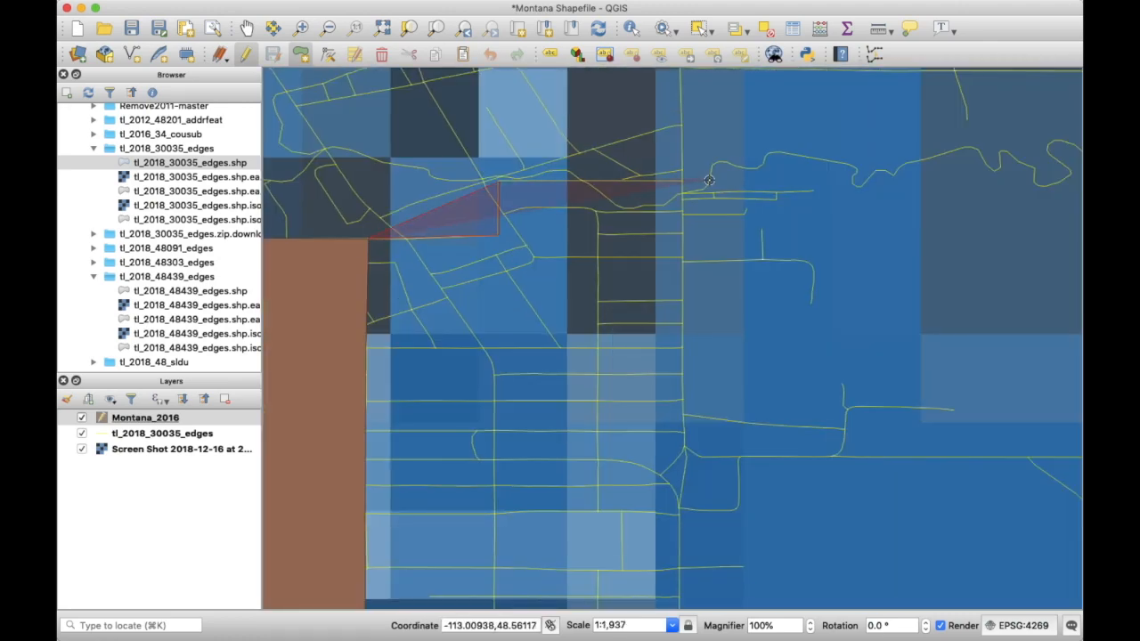
- Continue the second precinct's outline down to its lower corners, checking the NYT map
left_click(681, 183)
left_click(682, 261)
key("Down")
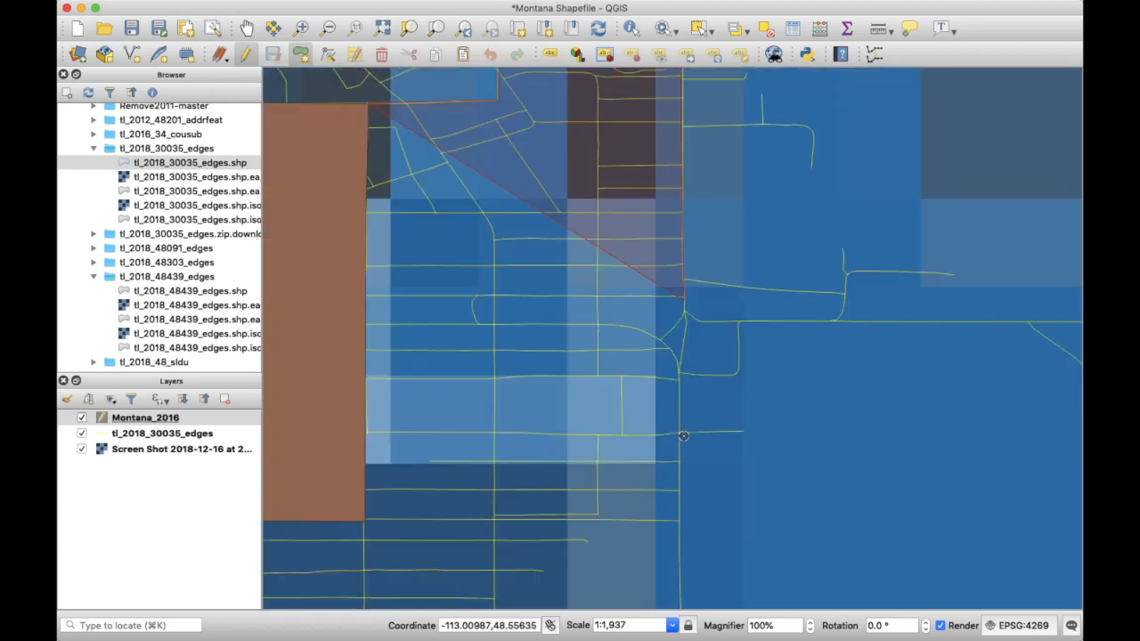
key("ctrl+Right")
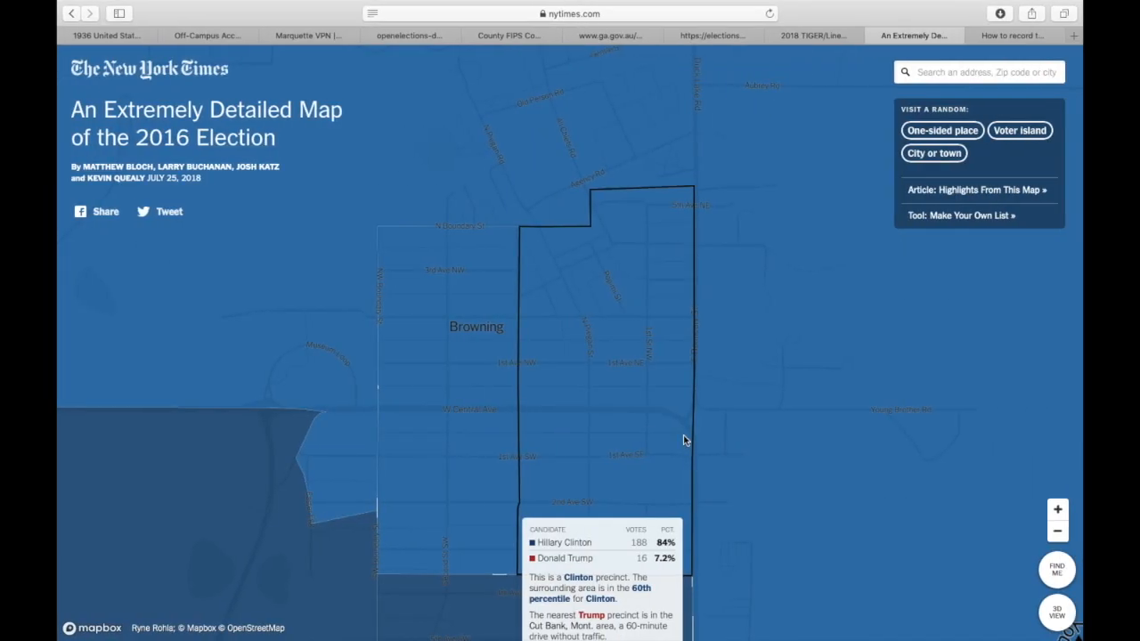
key("ctrl+Left")
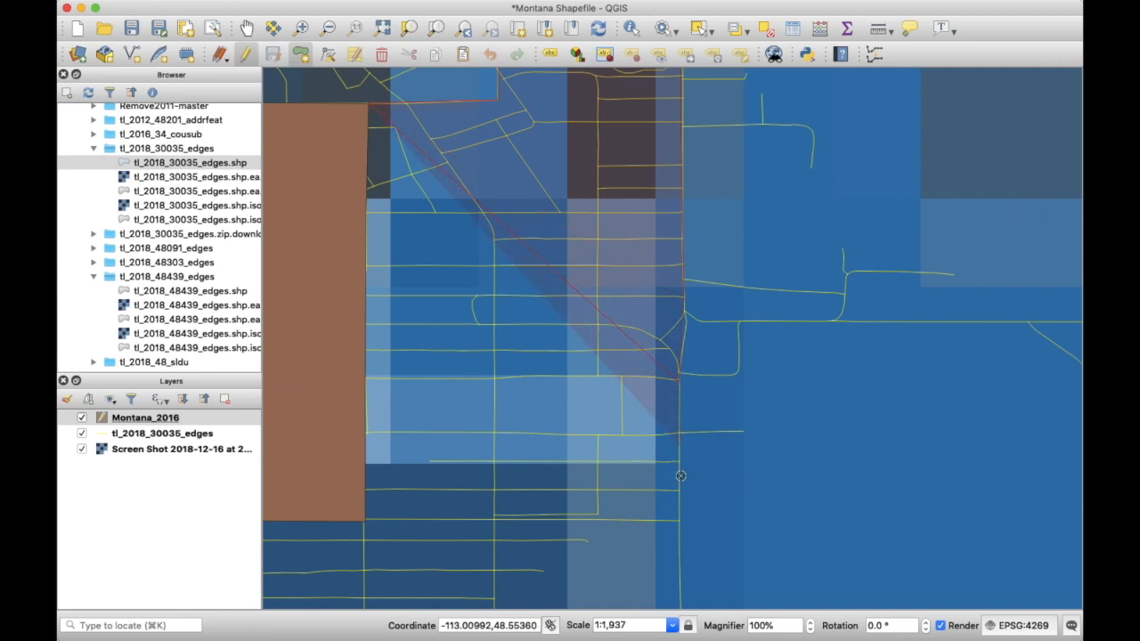
left_click(678, 520)
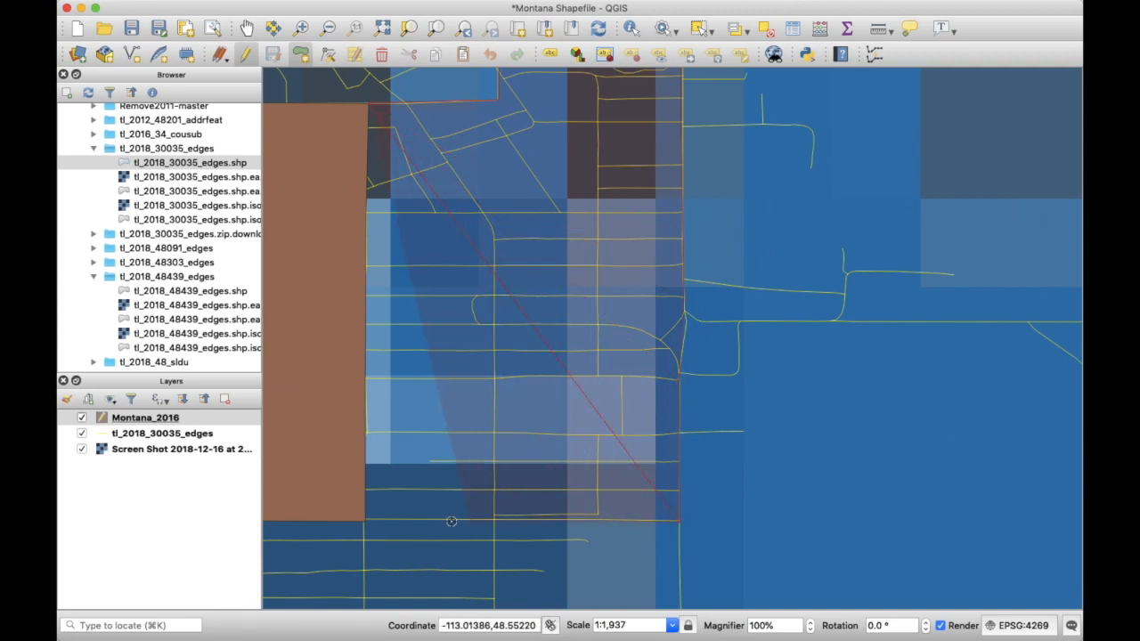
left_click(365, 520)
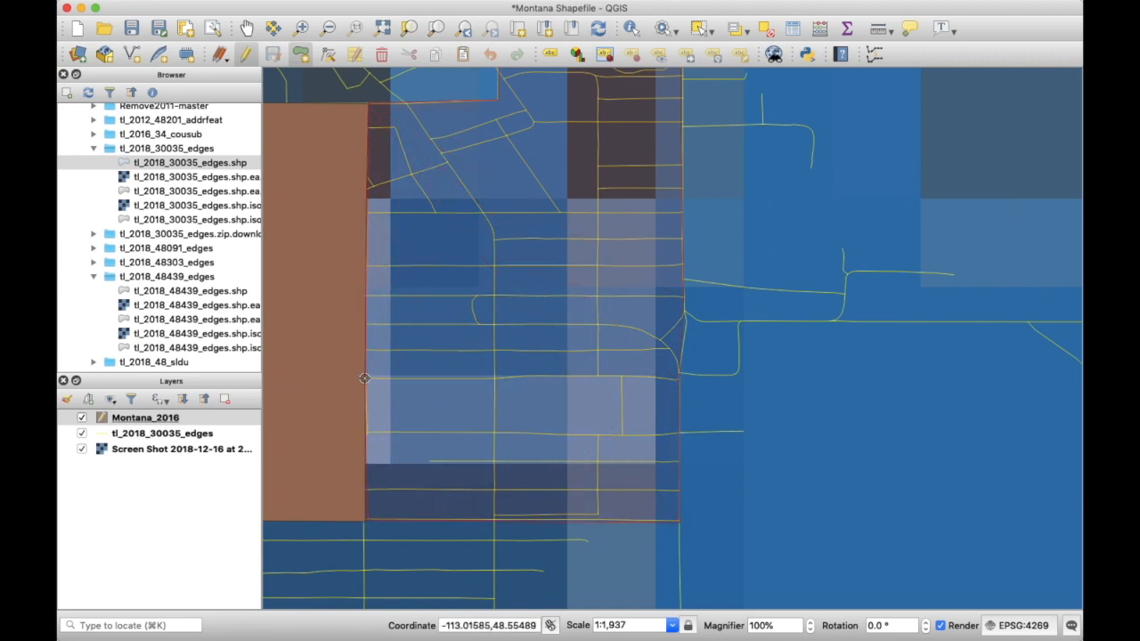
- Close the polygon and record it with id 2 and County Glacier
right_click(369, 105)
type("2")
key("Tab")
type("Glacier")
left_click(678, 362)
left_click(247, 28)
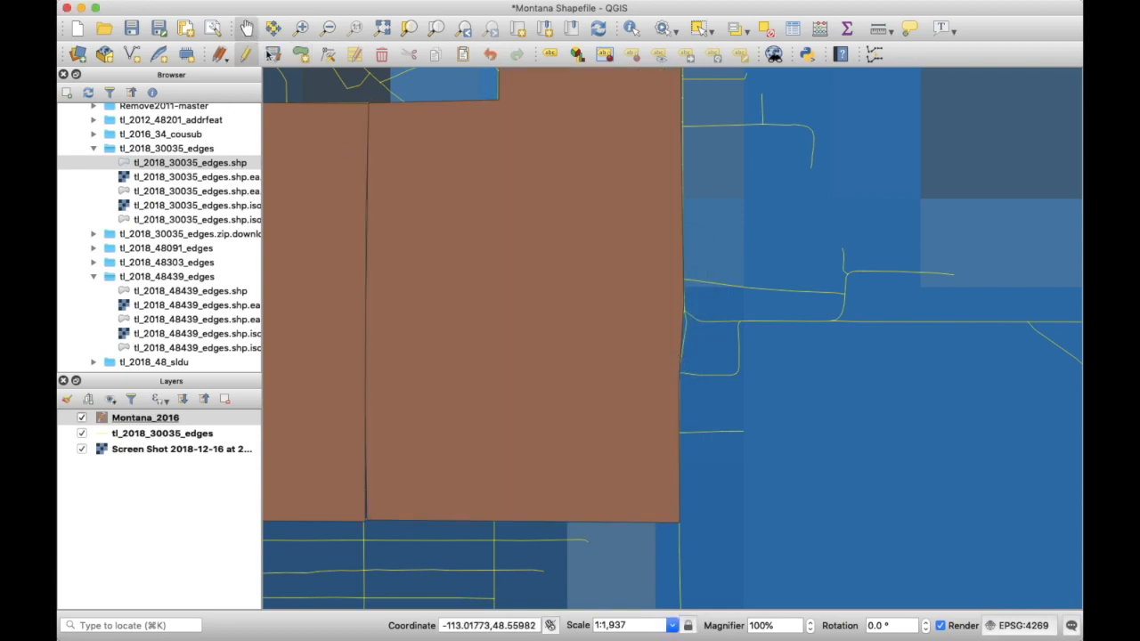
scroll(466, 259, "down", 3)
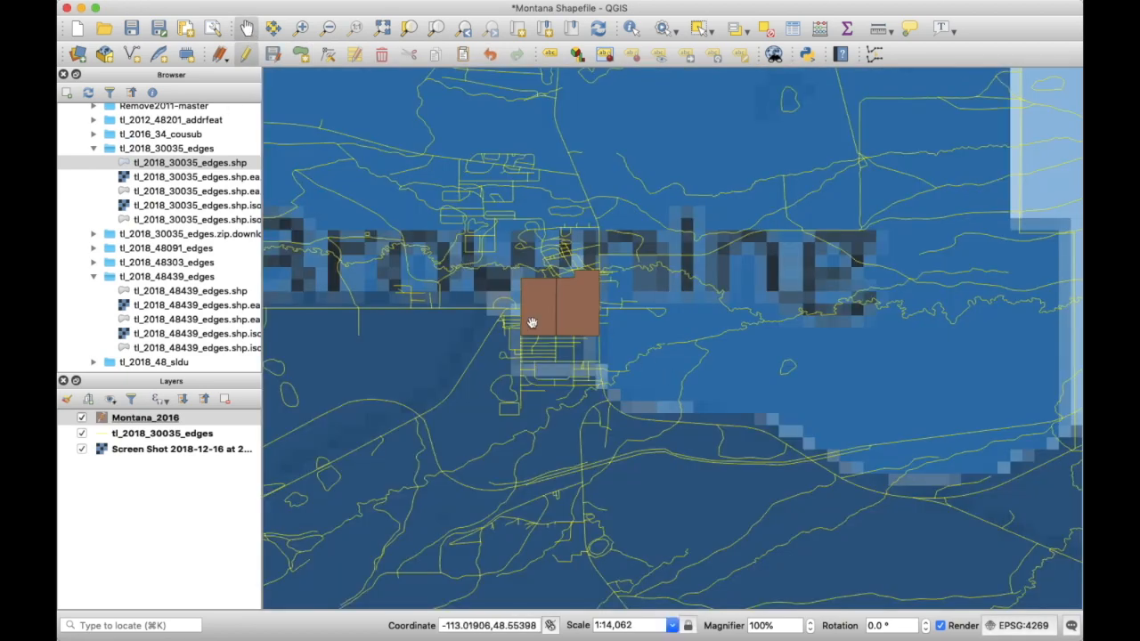
scroll(555, 300, "up", 3)
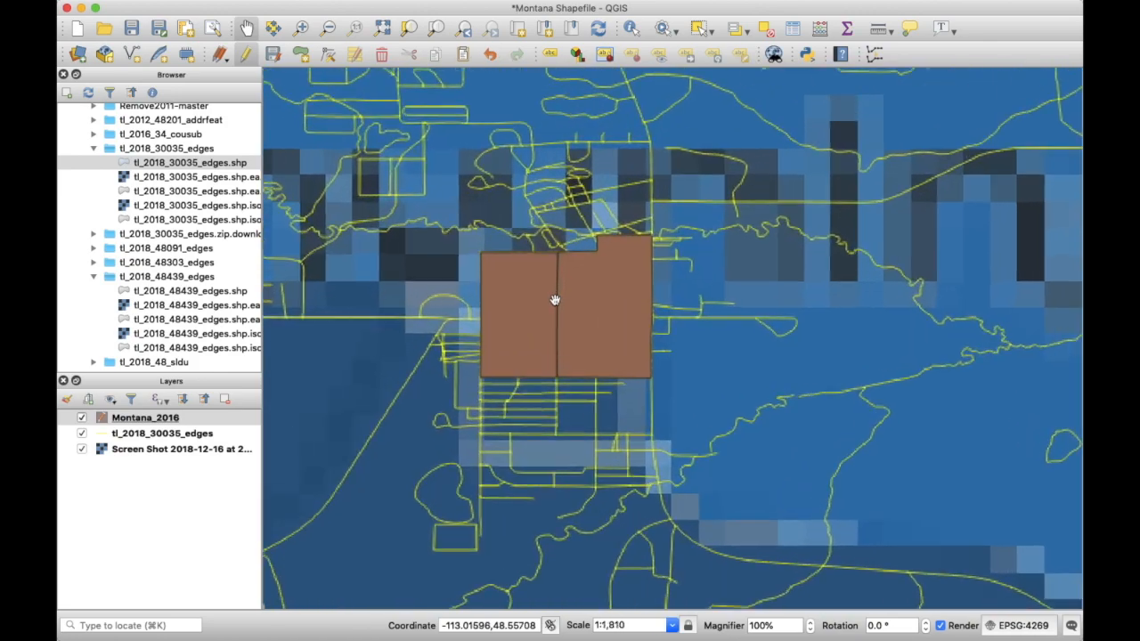
left_click_drag(629, 407, 620, 255)
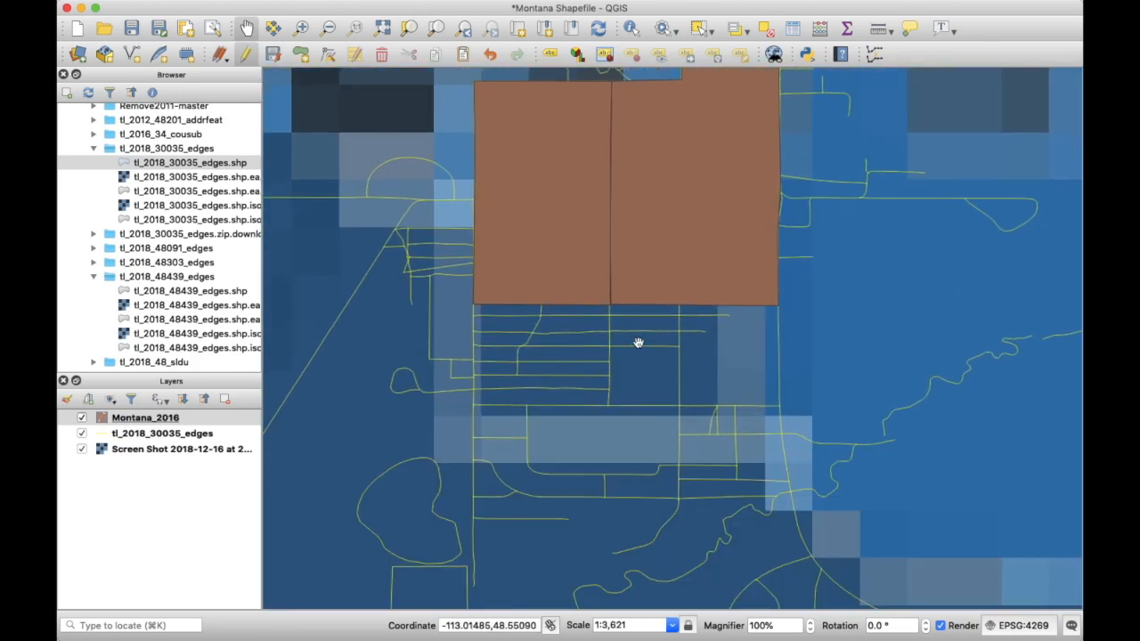
scroll(639, 342, "up", 1)
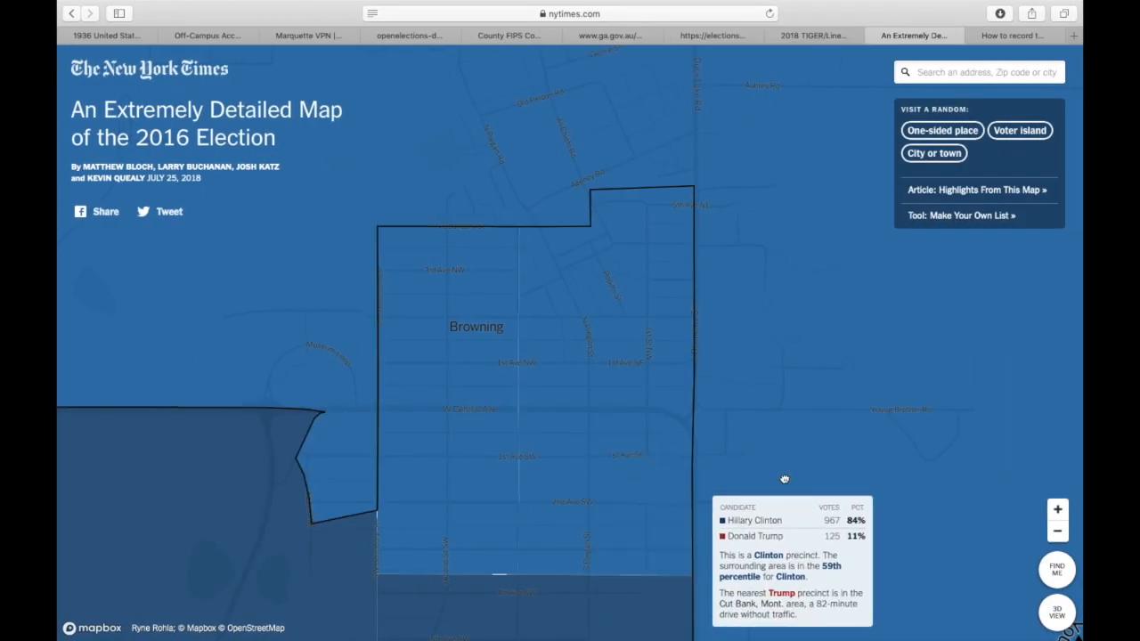
scroll(775, 112, "up", 2)
left_click_drag(750, 278, 876, 422)
key("ctrl+Up")
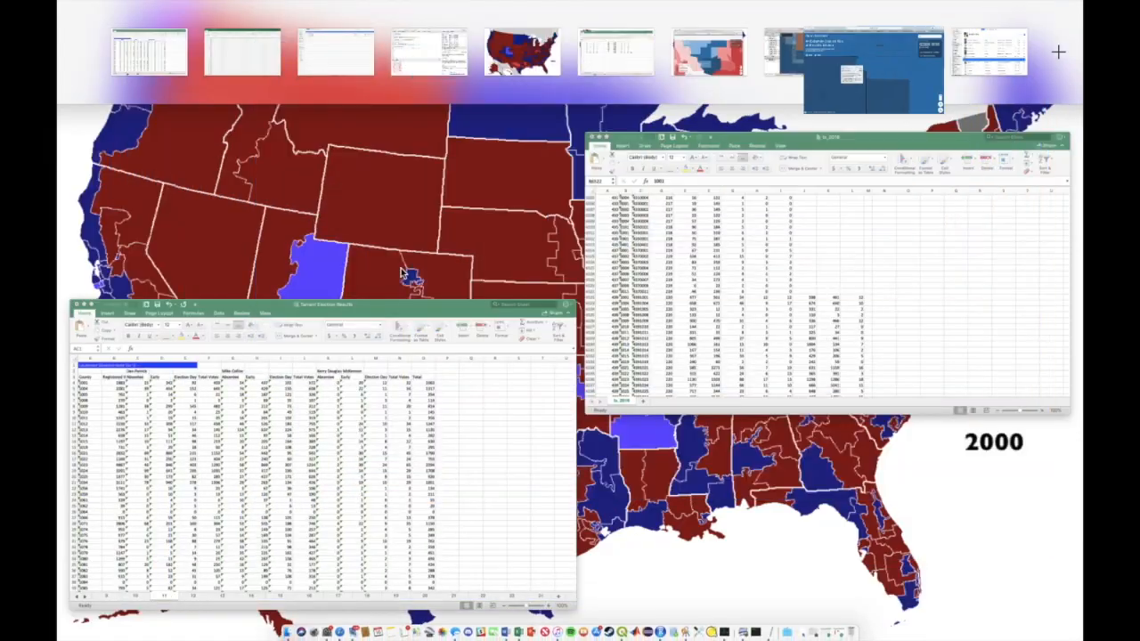
key("ctrl+Up")
key("ctrl+Left")
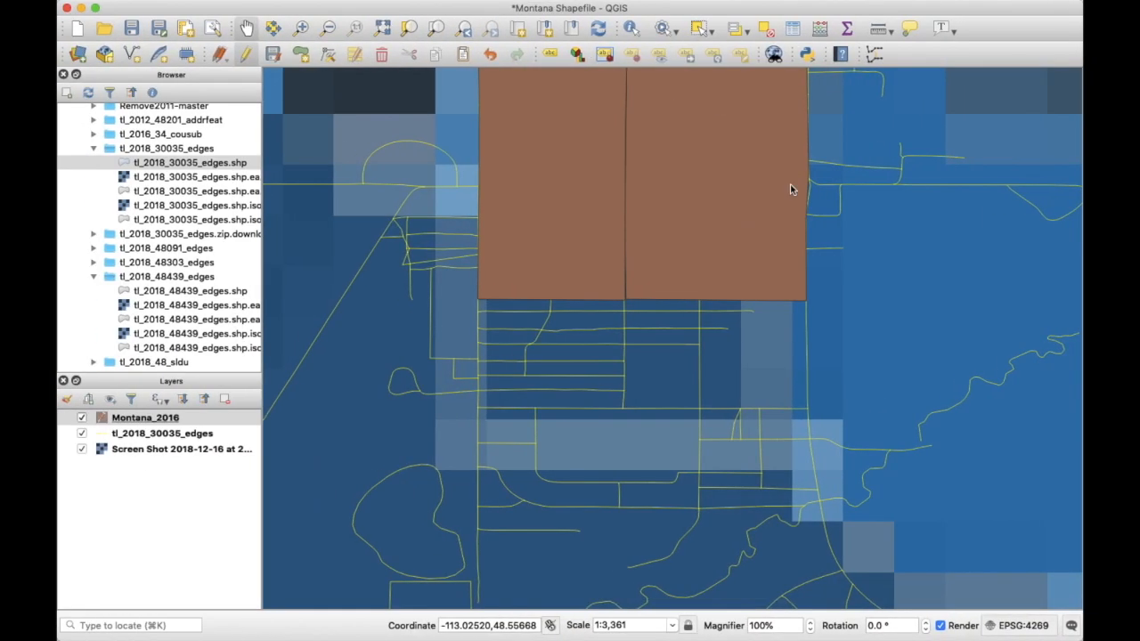
left_click_drag(743, 163, 735, 335)
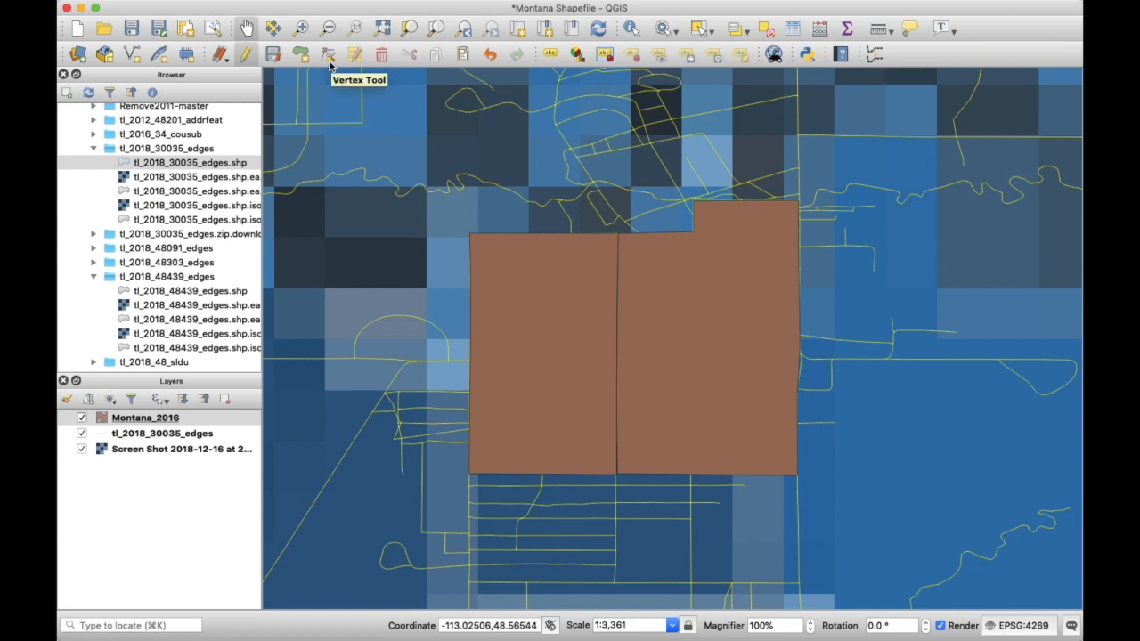
- Select the left precinct polygon and box-select its top-left vertex with the Vertex Tool
left_click(700, 28)
left_click(579, 303)
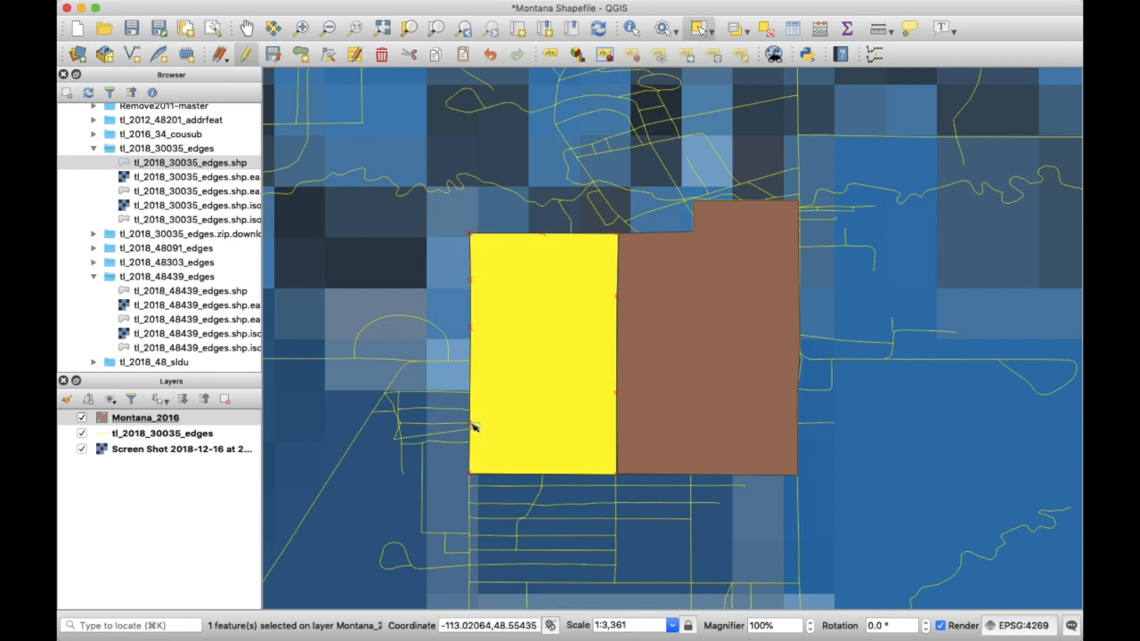
left_click(328, 55)
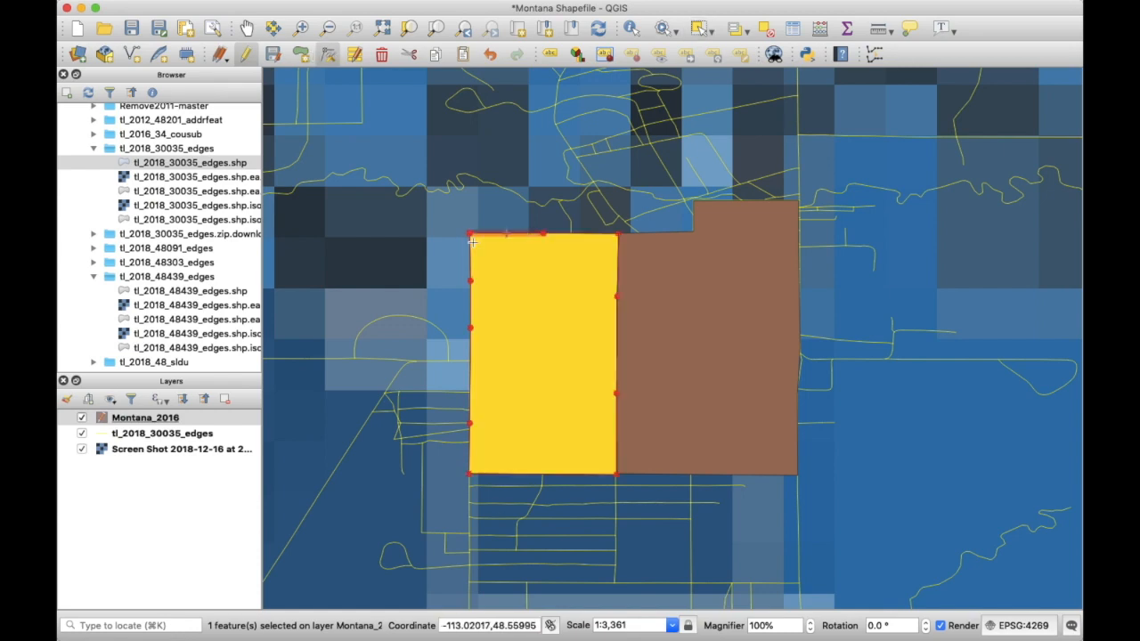
scroll(472, 242, "up", 3)
left_click_drag(462, 215, 559, 300)
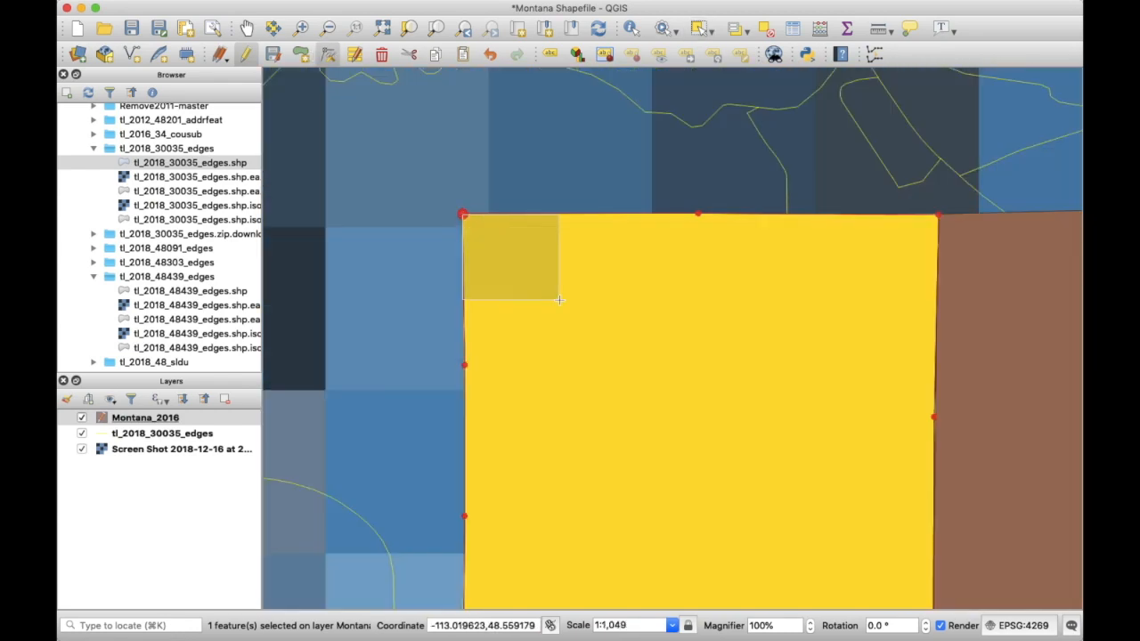
- Move the top-left vertex into the polygon and back to its corner, then pan along the outline
left_click(464, 215)
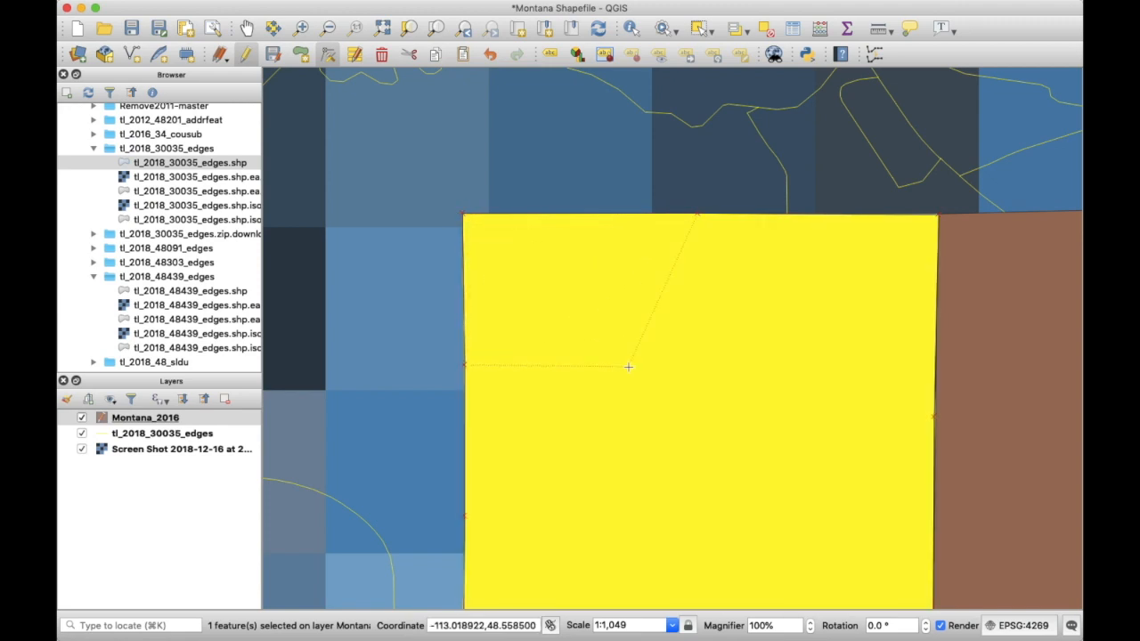
left_click(626, 315)
left_click(627, 315)
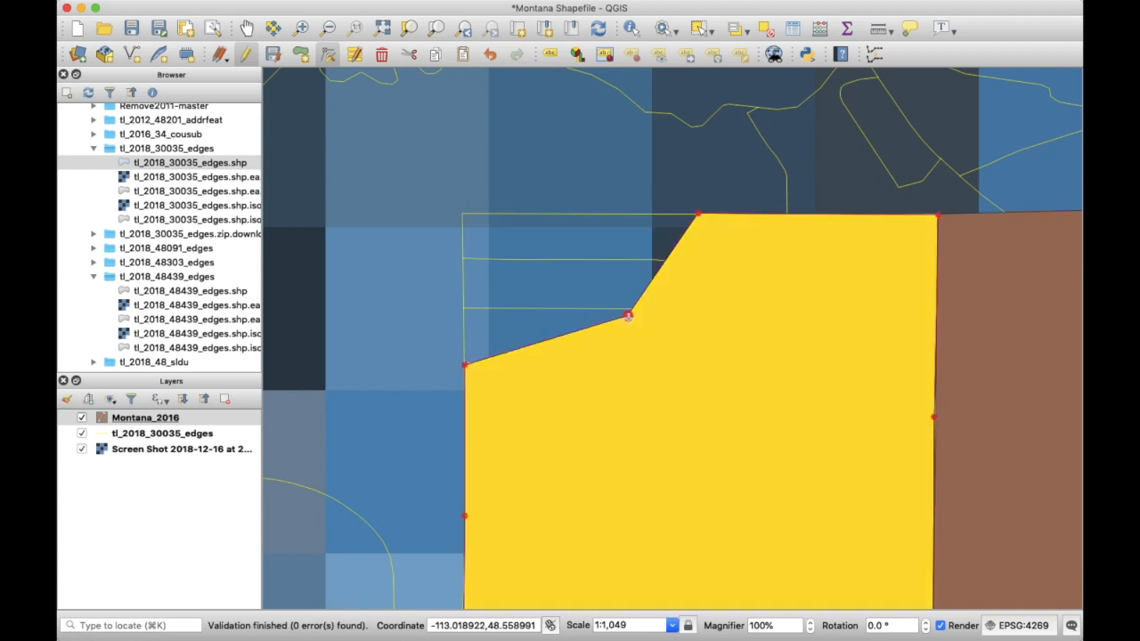
left_click(461, 214)
key("Down")
key("Down")
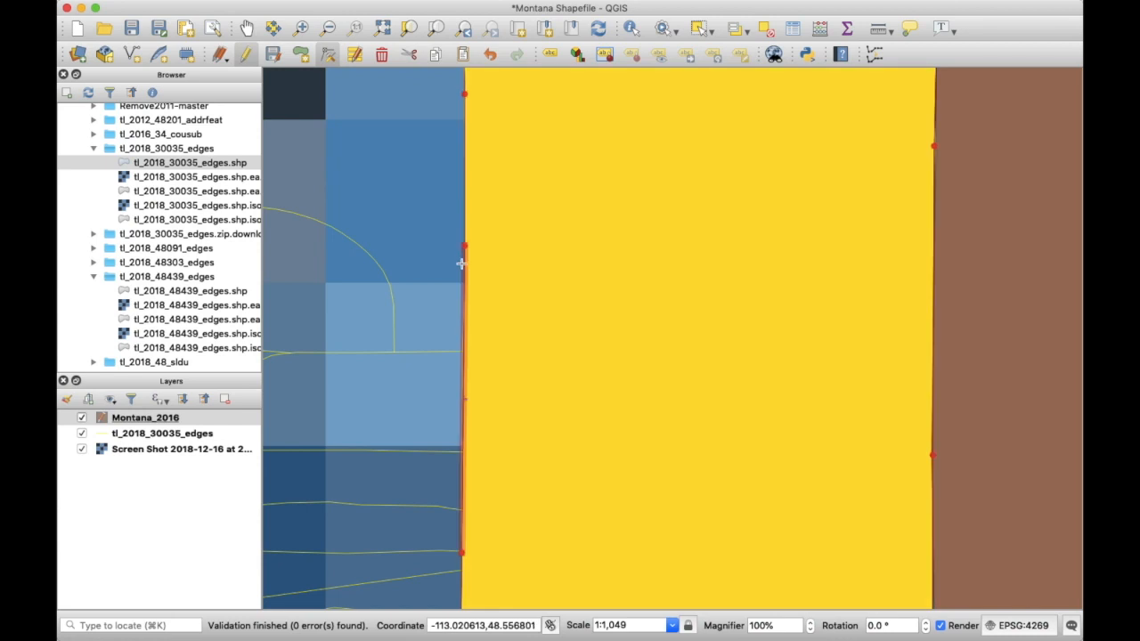
key("Down")
key("Down")
key("Right")
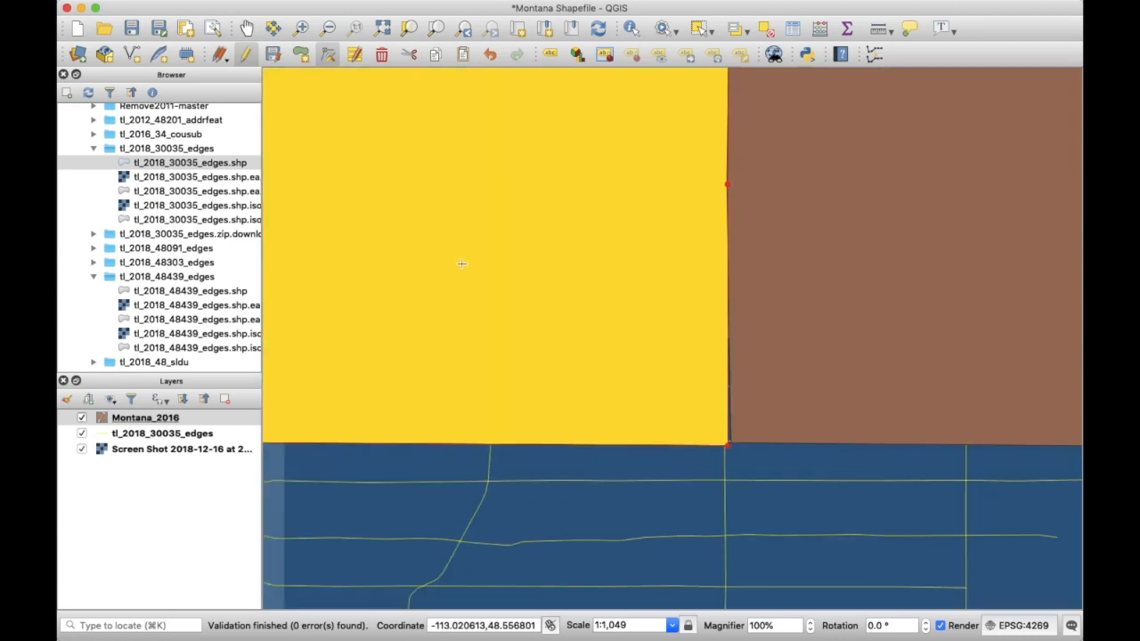
key("Left")
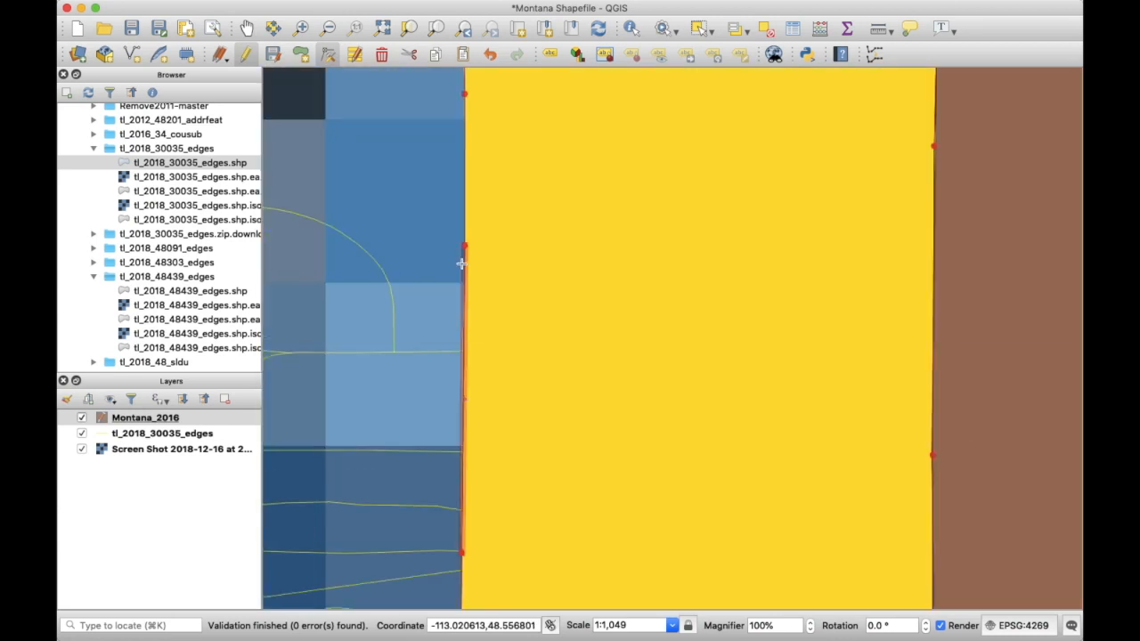
scroll(575, 323, "down", 1)
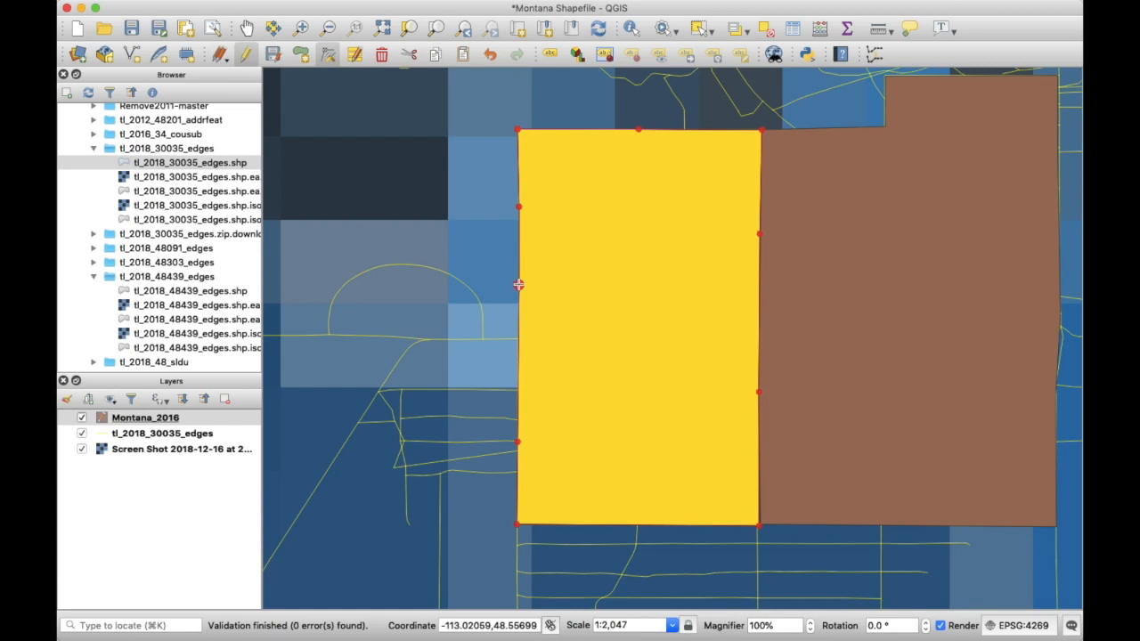
- In the Vertex Editor, review the left polygon's vertex coordinates, from -113.0206, 48.5601 down to -113.0206, 48.5522
right_click(518, 284)
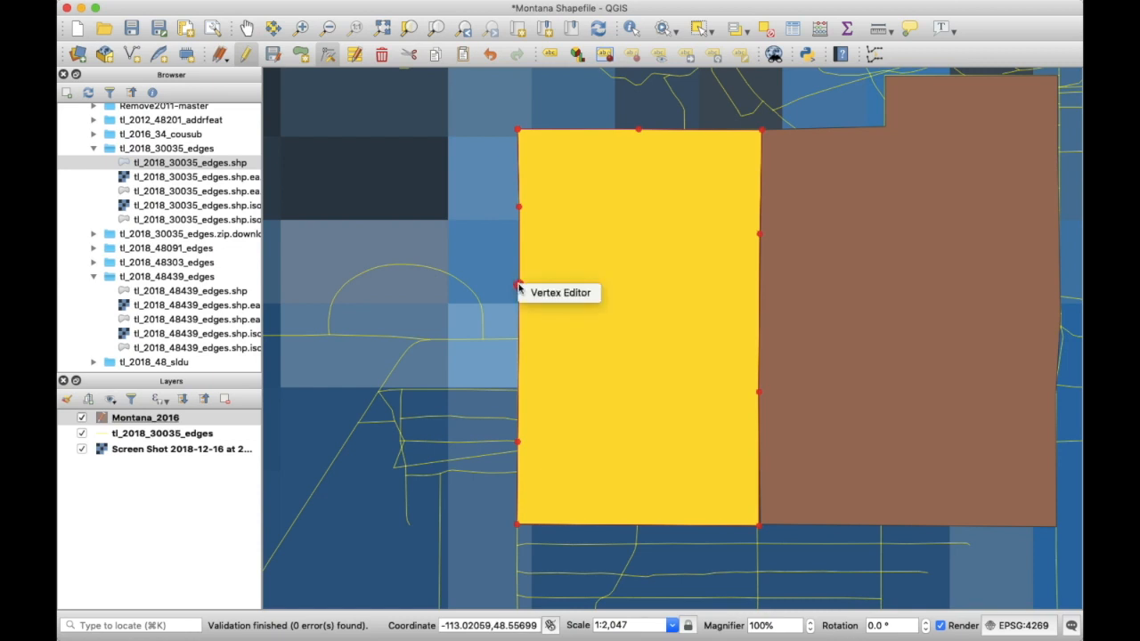
left_click(557, 292)
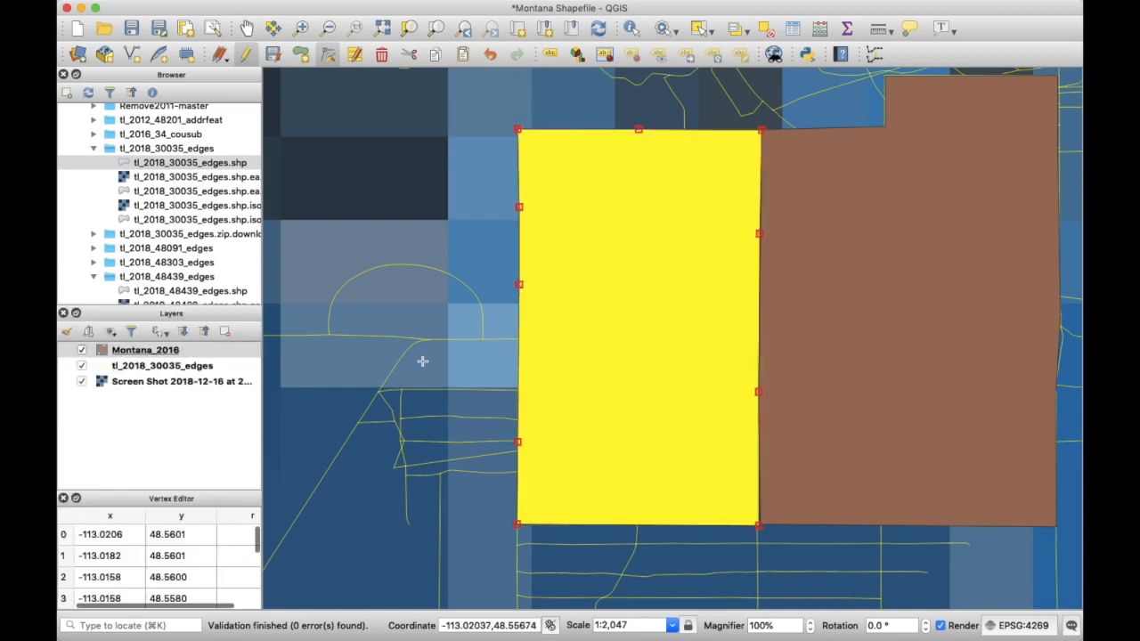
left_click(107, 537)
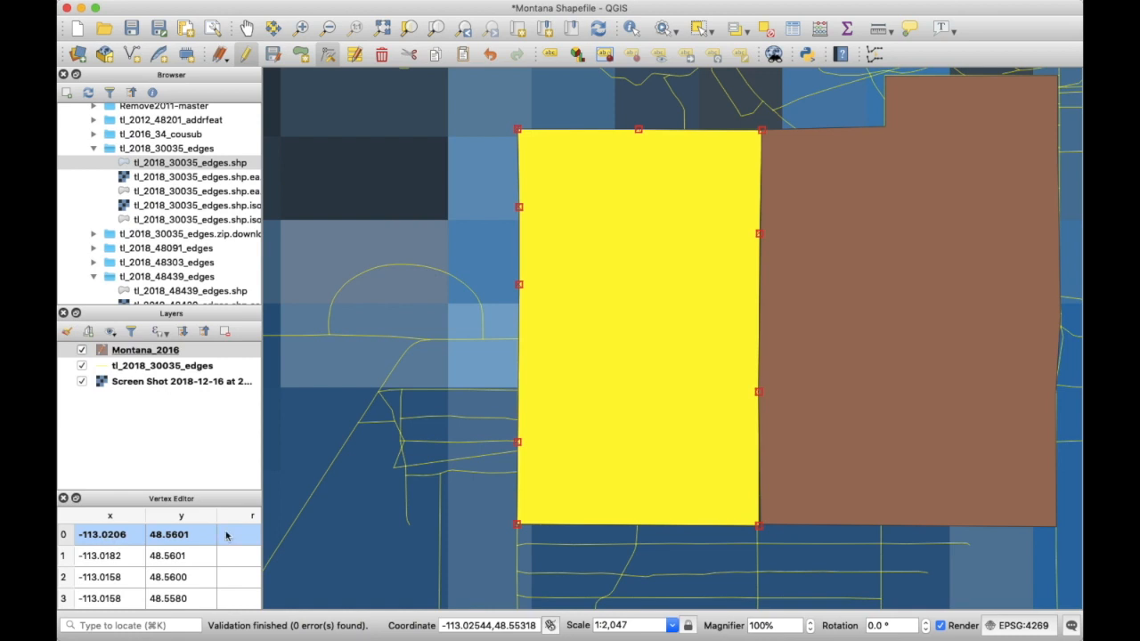
key("Down")
key("Down")
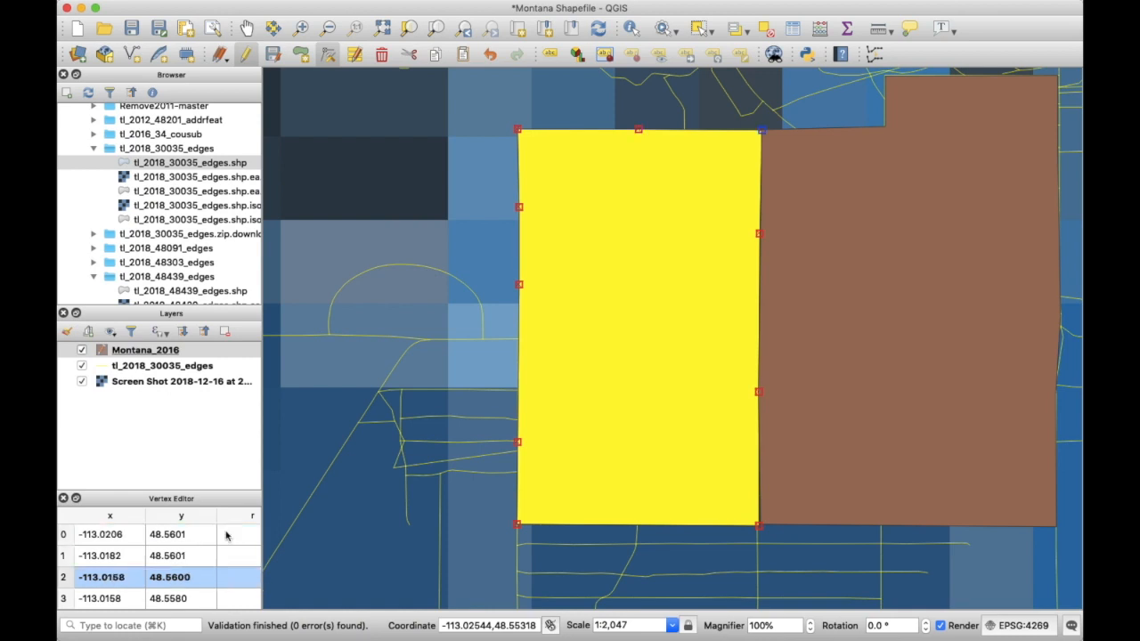
key("Down")
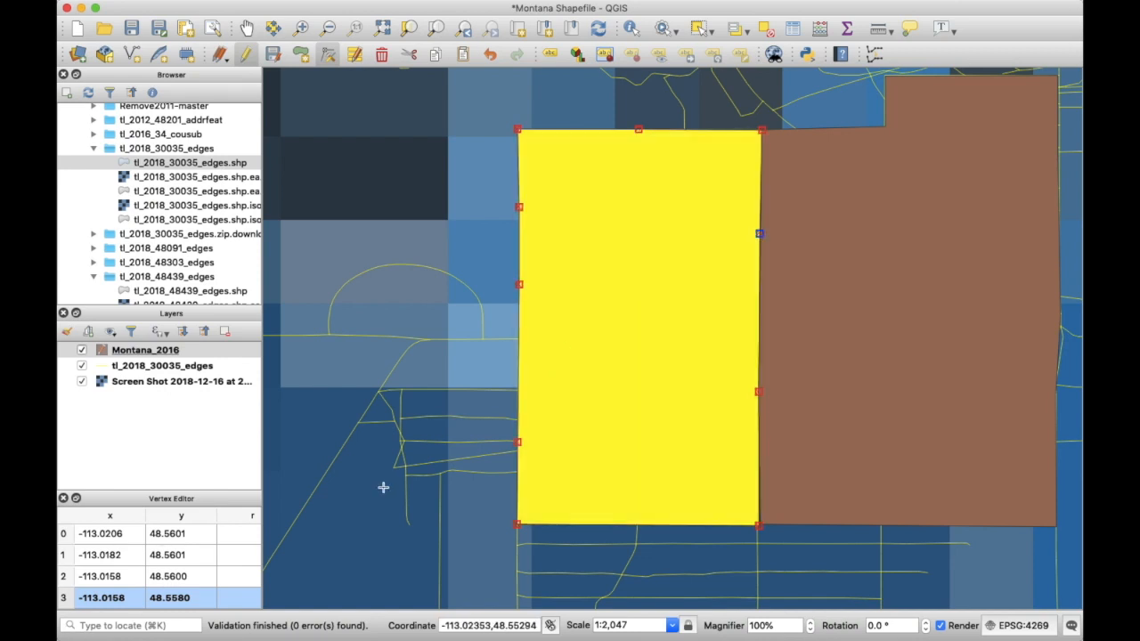
key("Down")
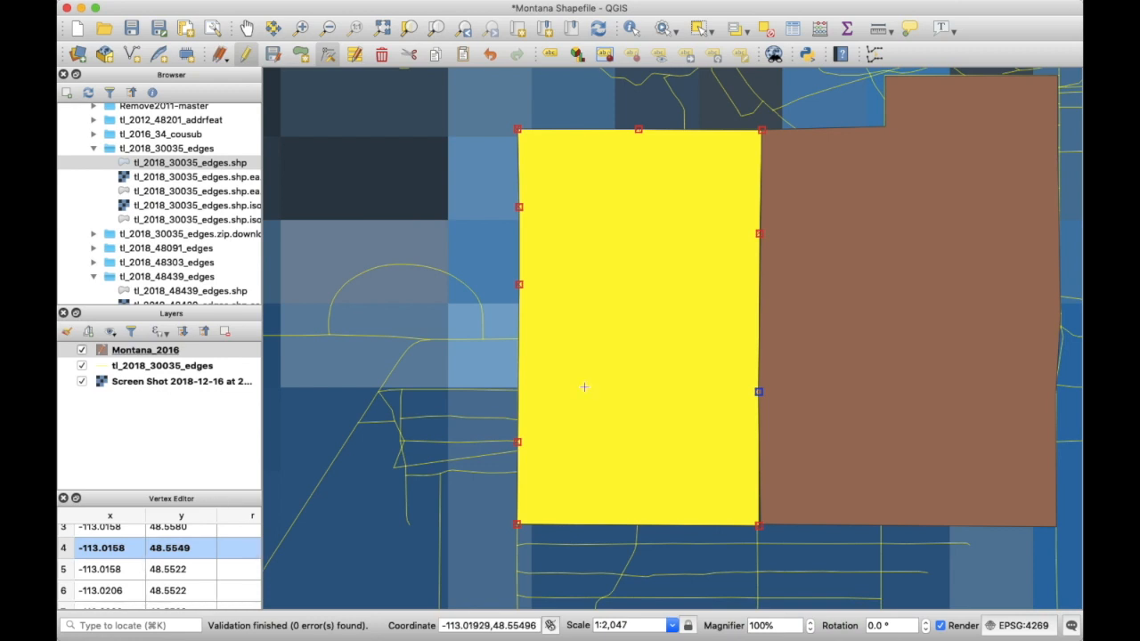
key("Down")
key("Down")
key("Down")
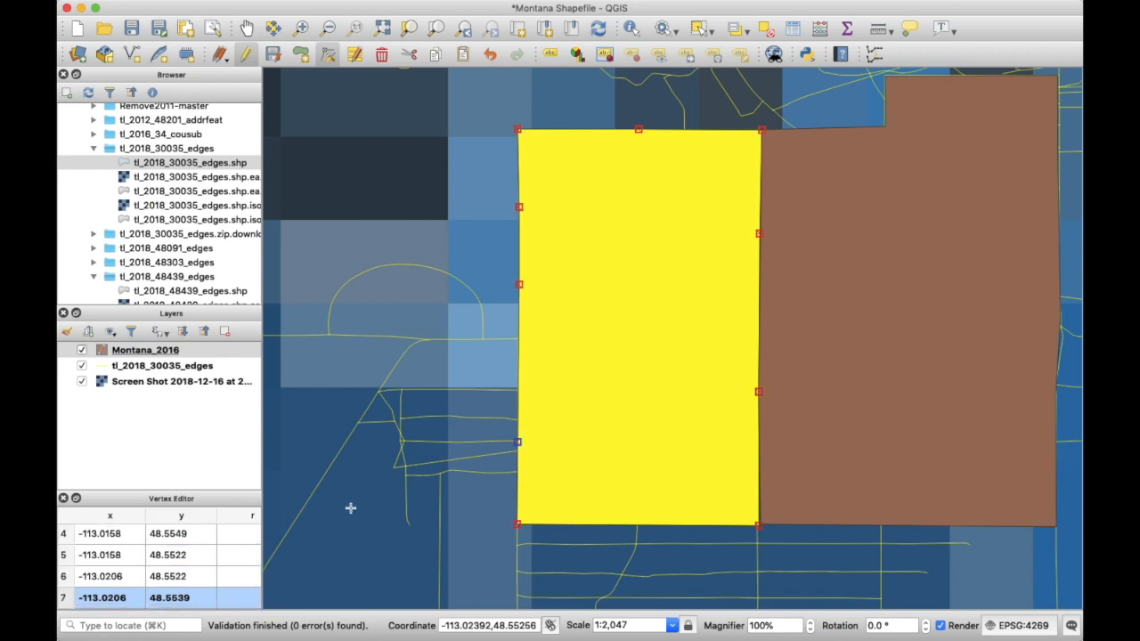
key("Down")
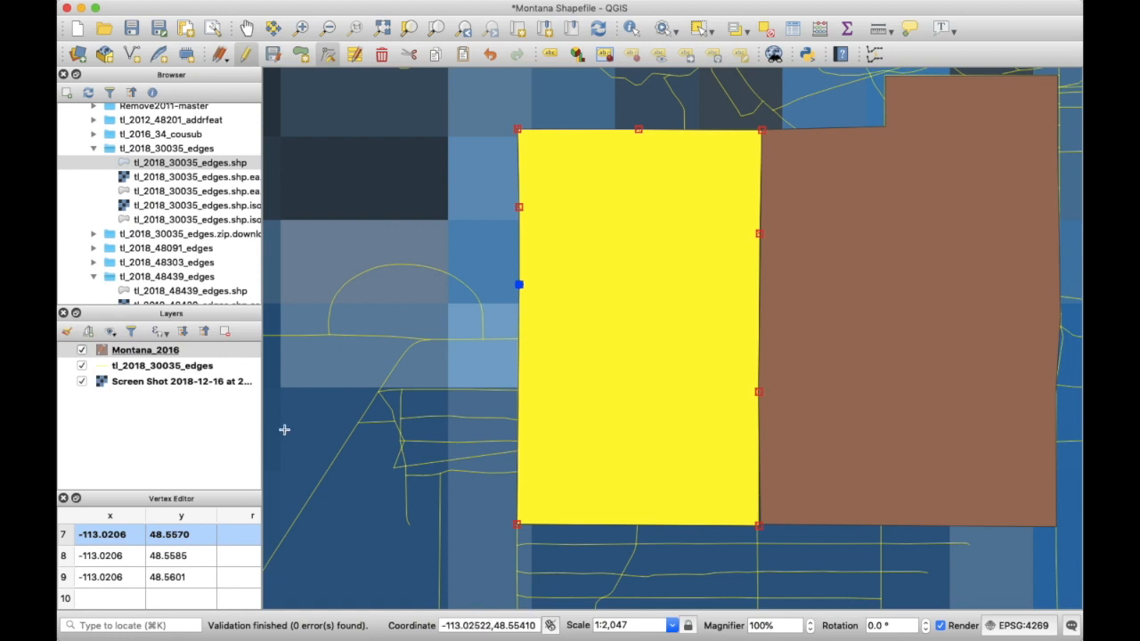
- Save the Montana_2016 polygon edits and turn off editing for the layer
left_click(274, 55)
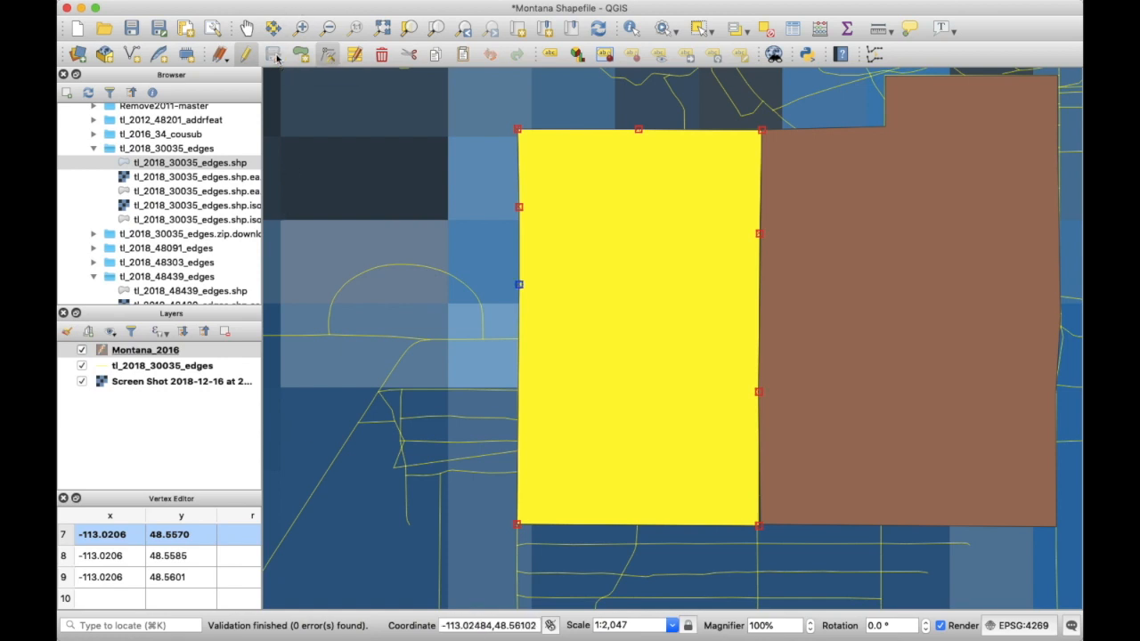
left_click(247, 29)
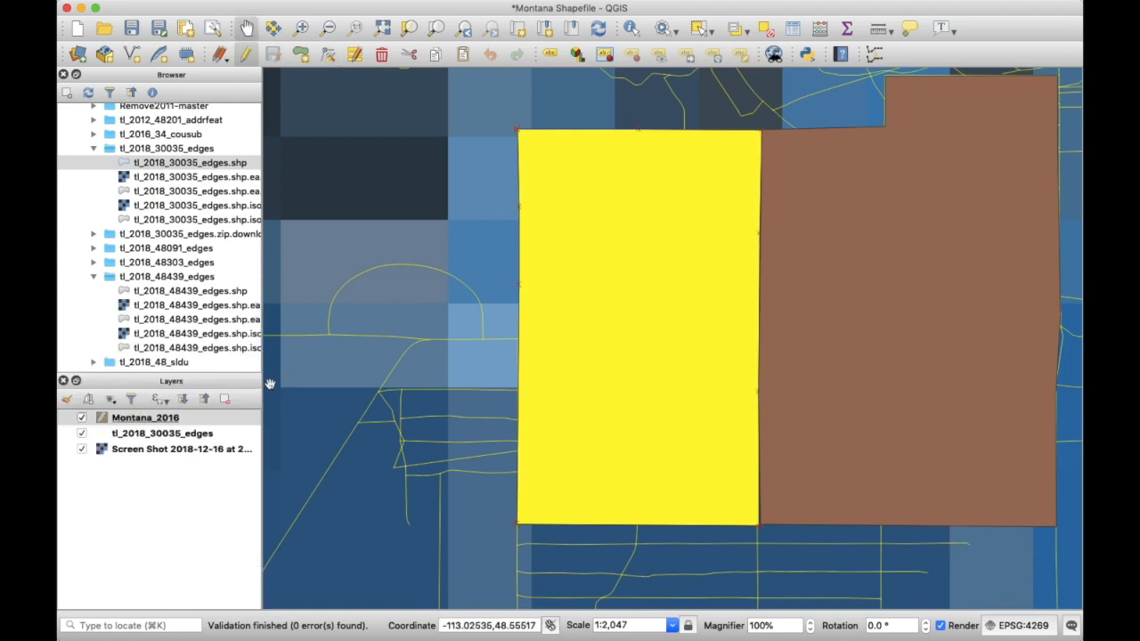
right_click(230, 418)
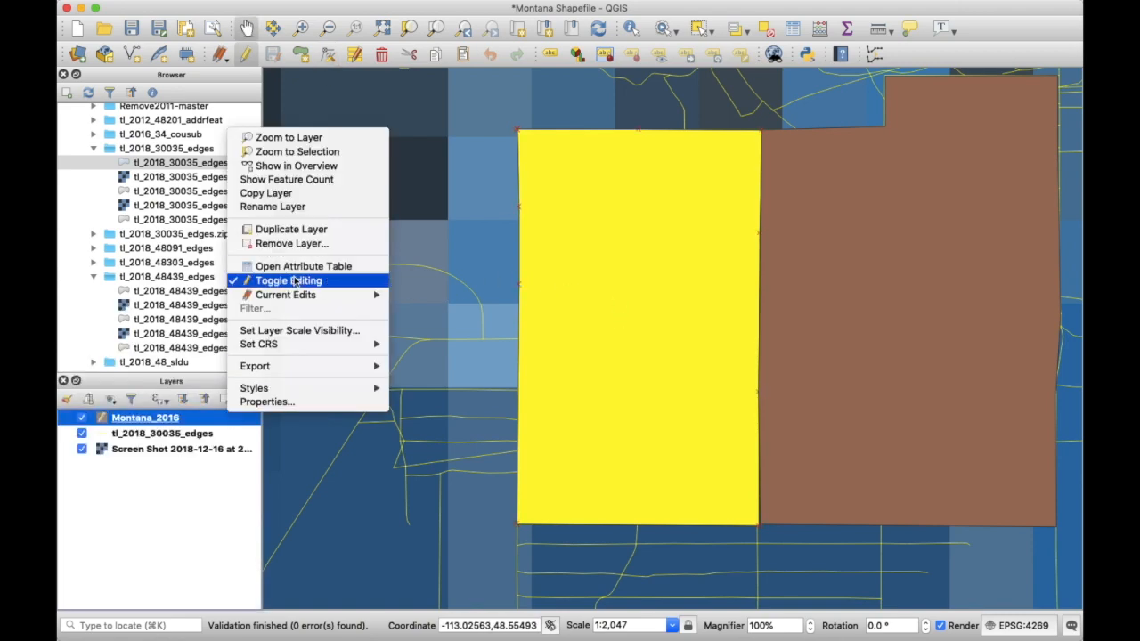
left_click(294, 281)
- Zoom out to view the two adjoining Browning precinct polygons over the election map
scroll(509, 351, "down", 5)
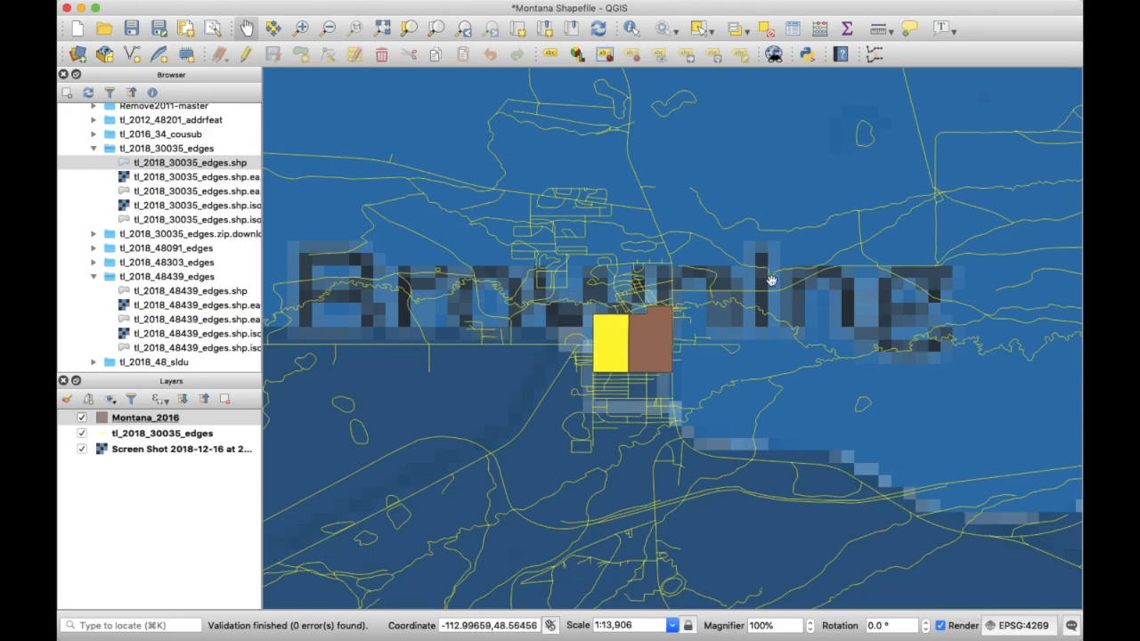
scroll(638, 283, "down", 5)
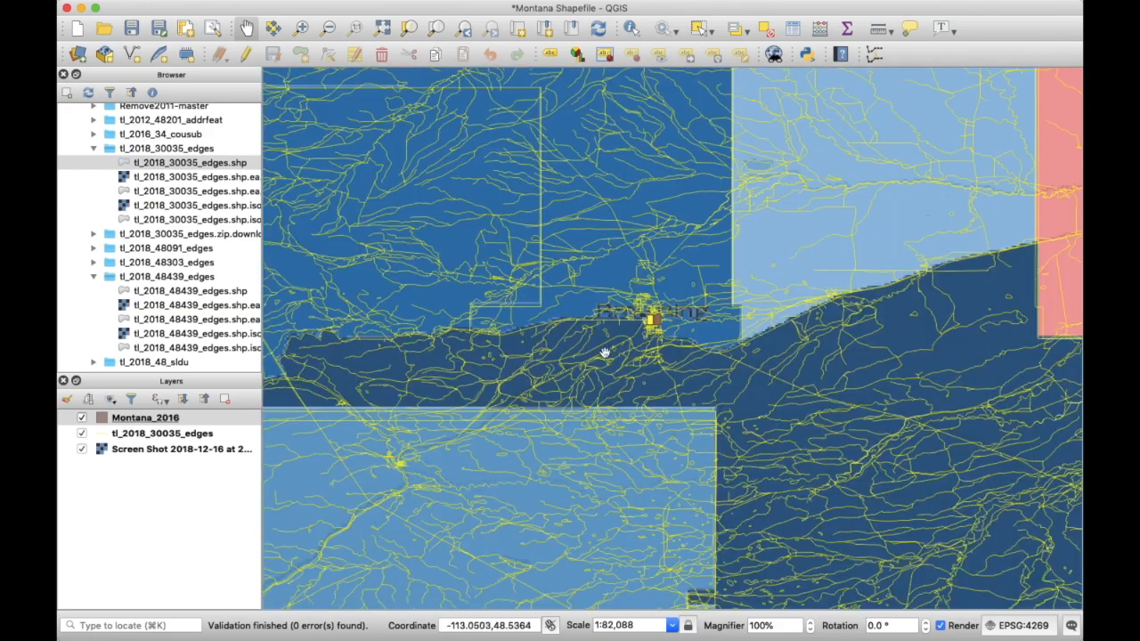
scroll(611, 341, "up", 4)
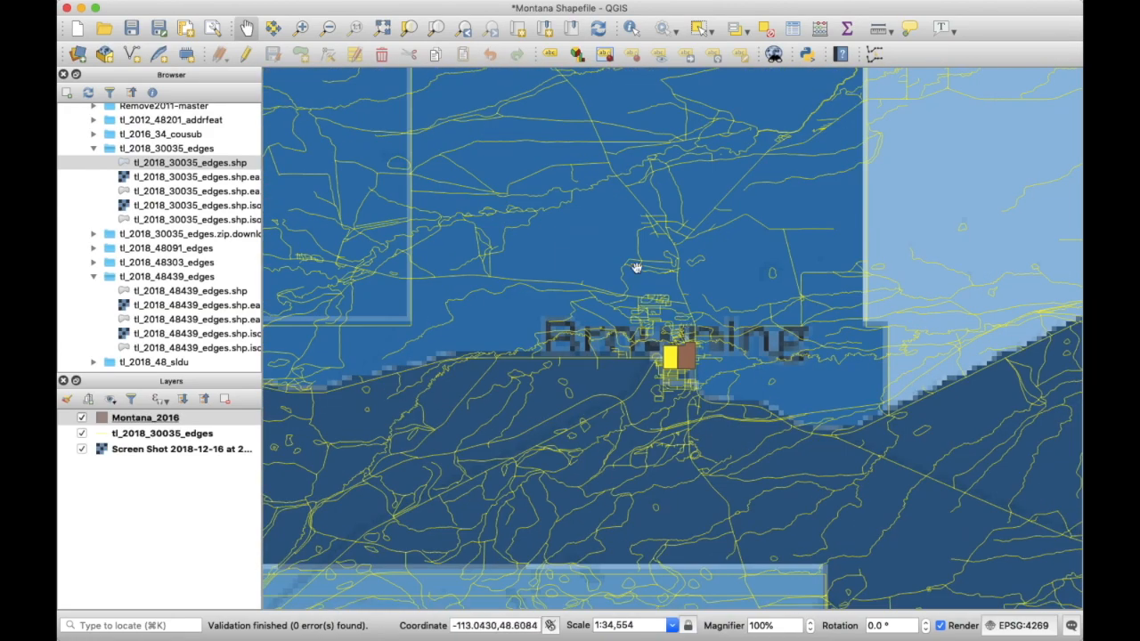
scroll(649, 407, "down", 5)
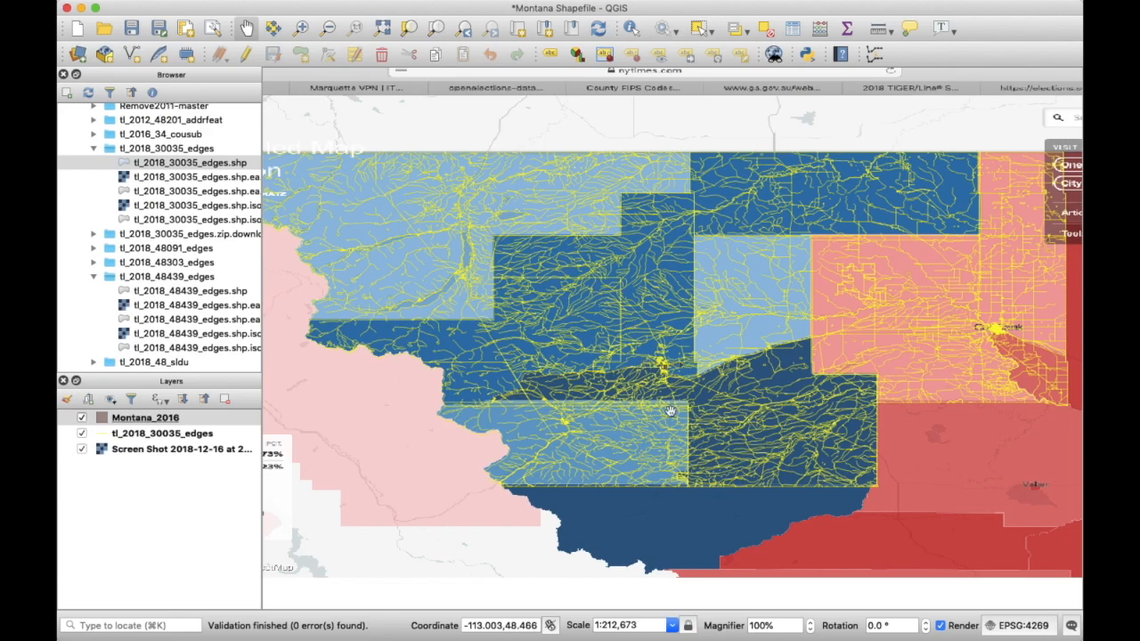
scroll(631, 326, "up", 2)
scroll(438, 145, "down", 1)
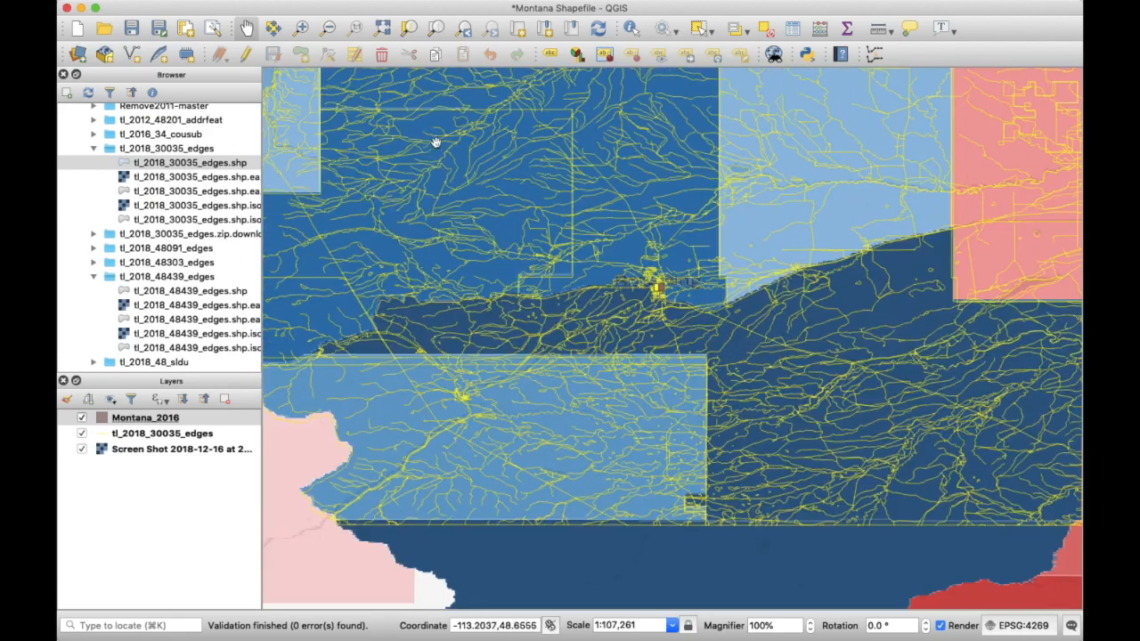
- Open the Montana_2016 attribute table and look through its two feature records
left_click(790, 32)
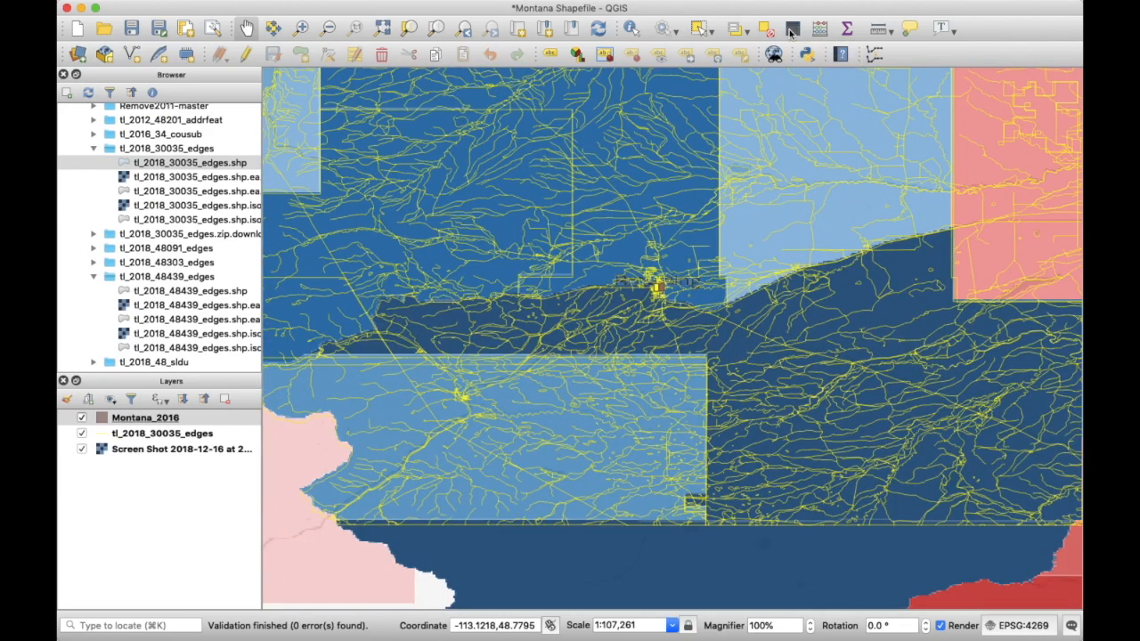
left_click(143, 86)
left_click(135, 74)
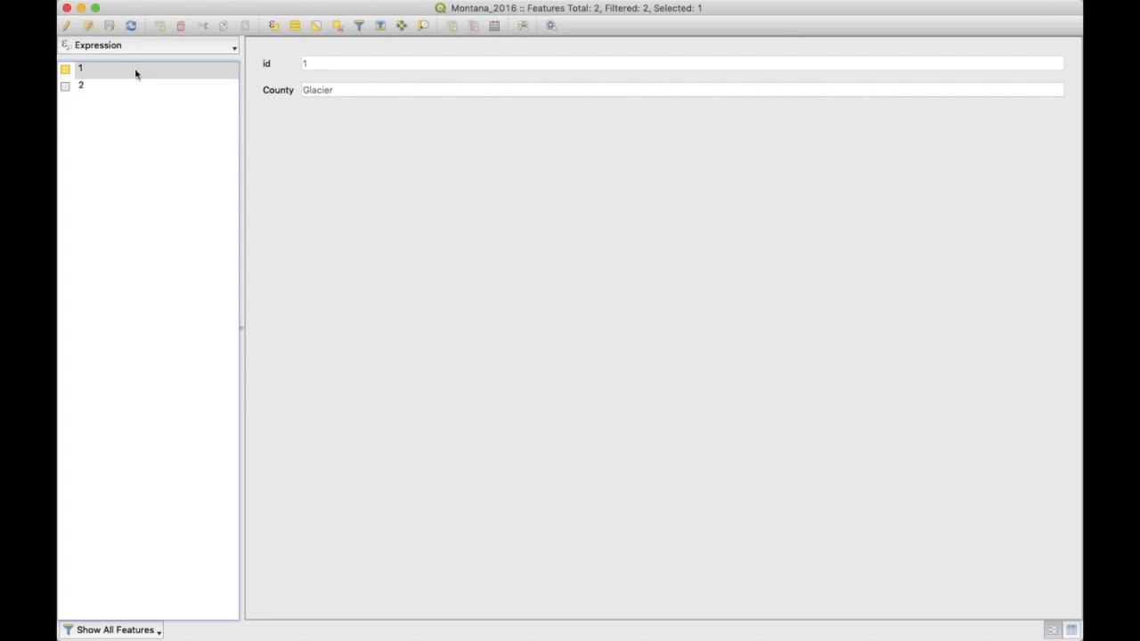
- Enable attribute editing and change the first feature's id from 1 to 3
left_click(66, 27)
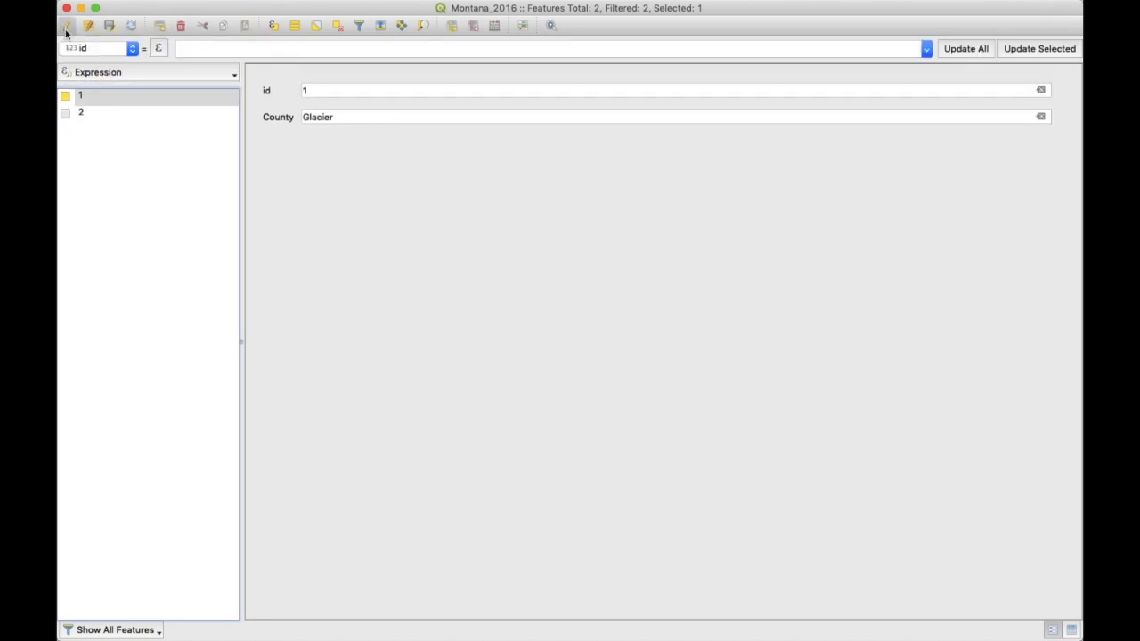
left_click(322, 91)
key("BackSpace")
type("3")
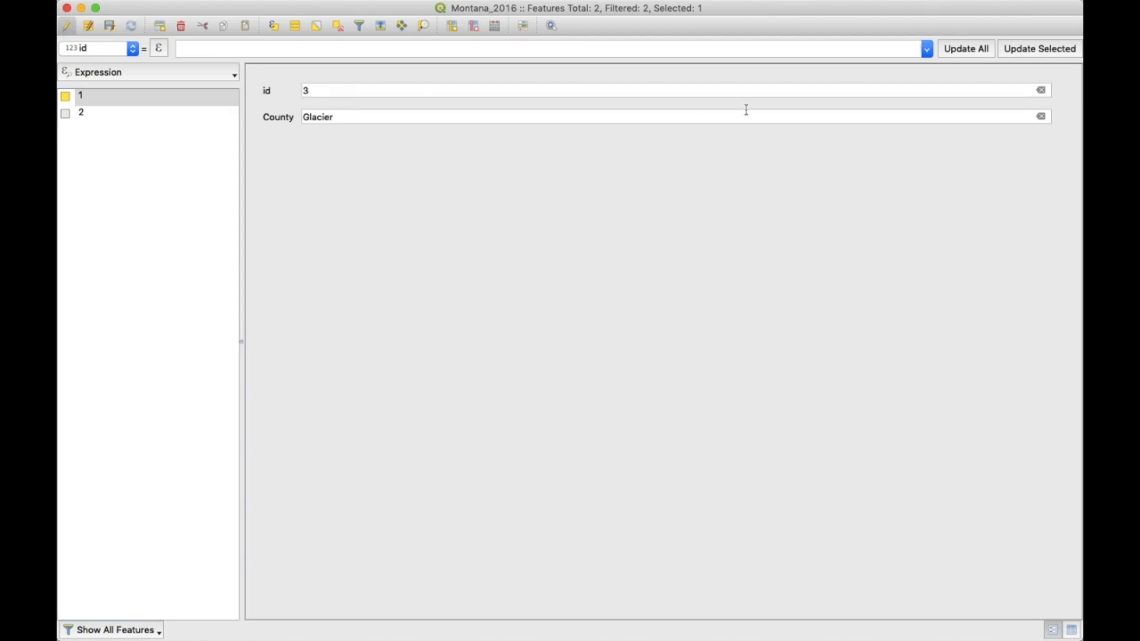
left_click(149, 113)
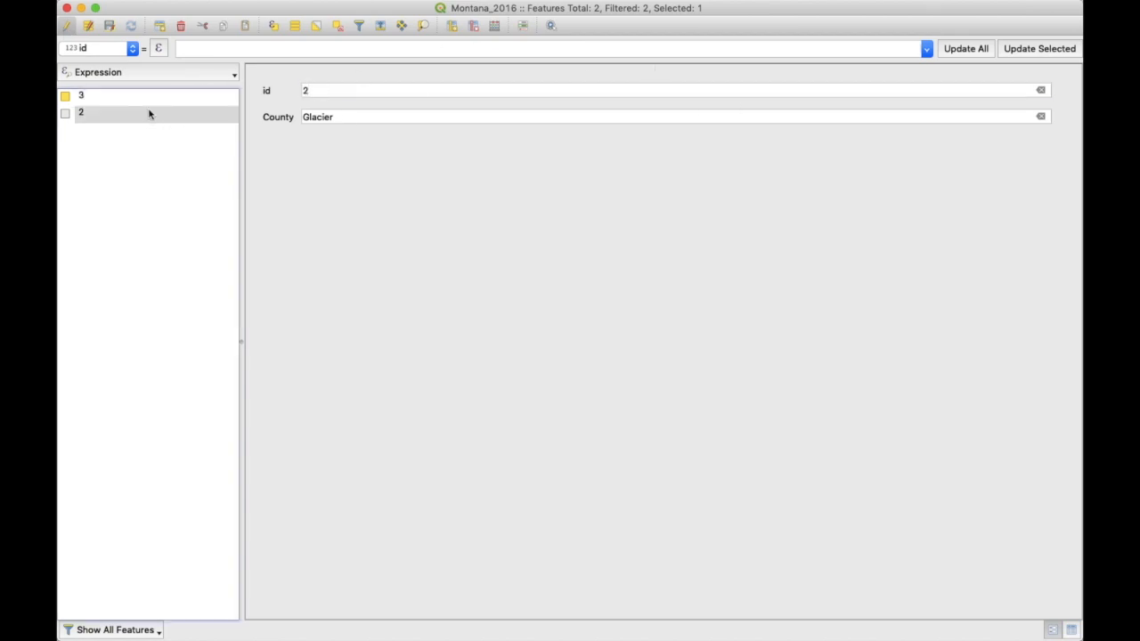
left_click(94, 99)
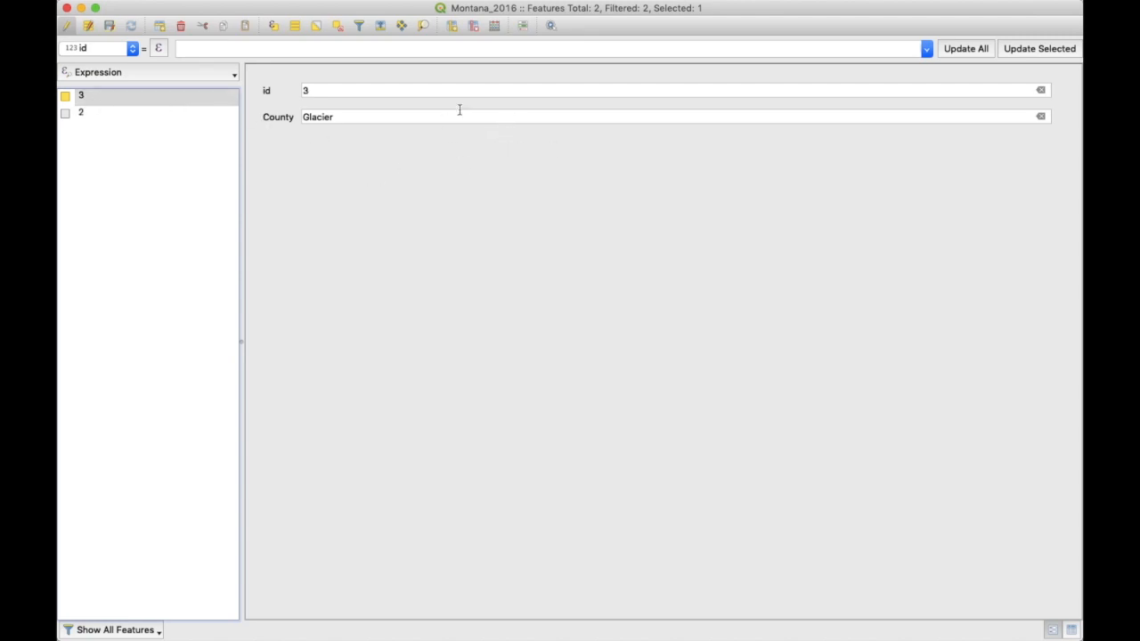
left_click(452, 27)
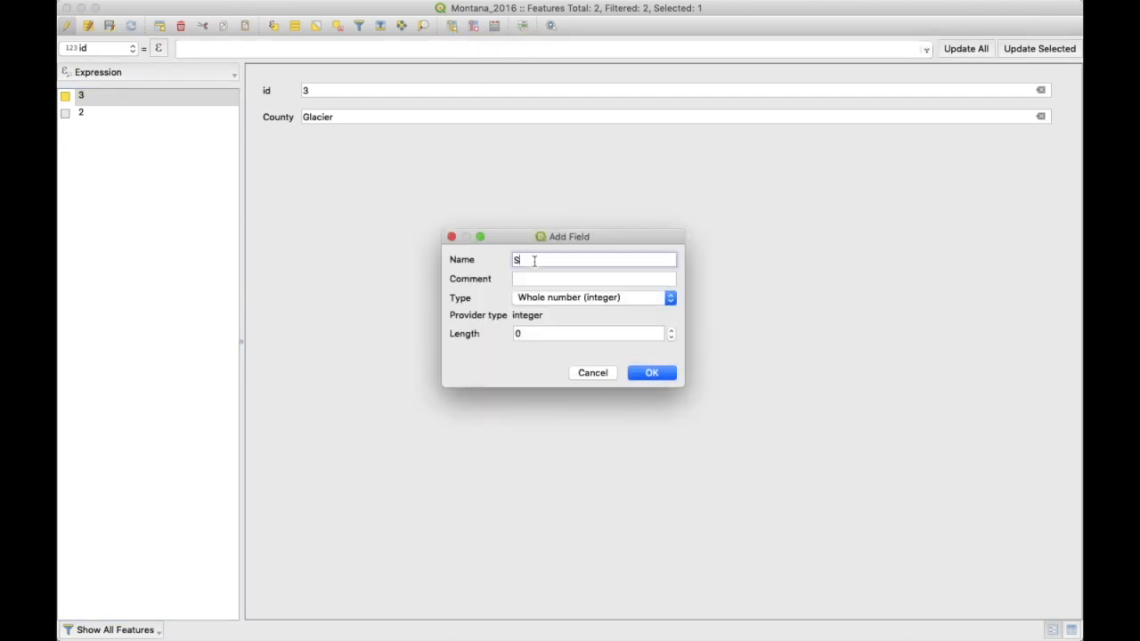
- Name the new field 'State' and set its type to Text (string), ready for its length
type("State")
left_click(559, 299)
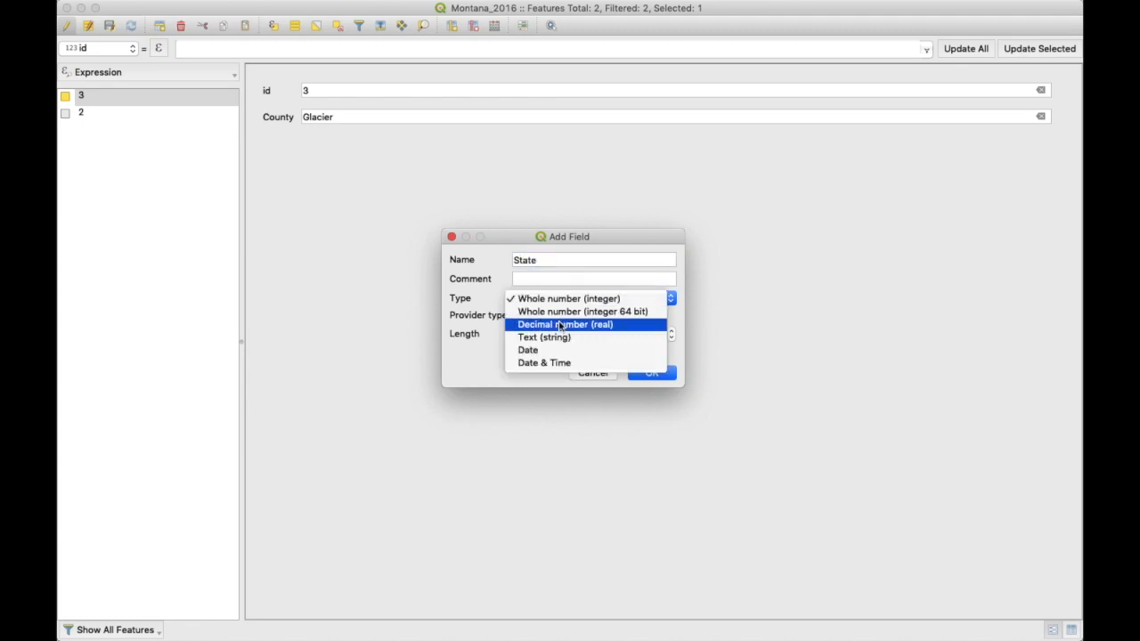
left_click(565, 338)
left_click(558, 333)
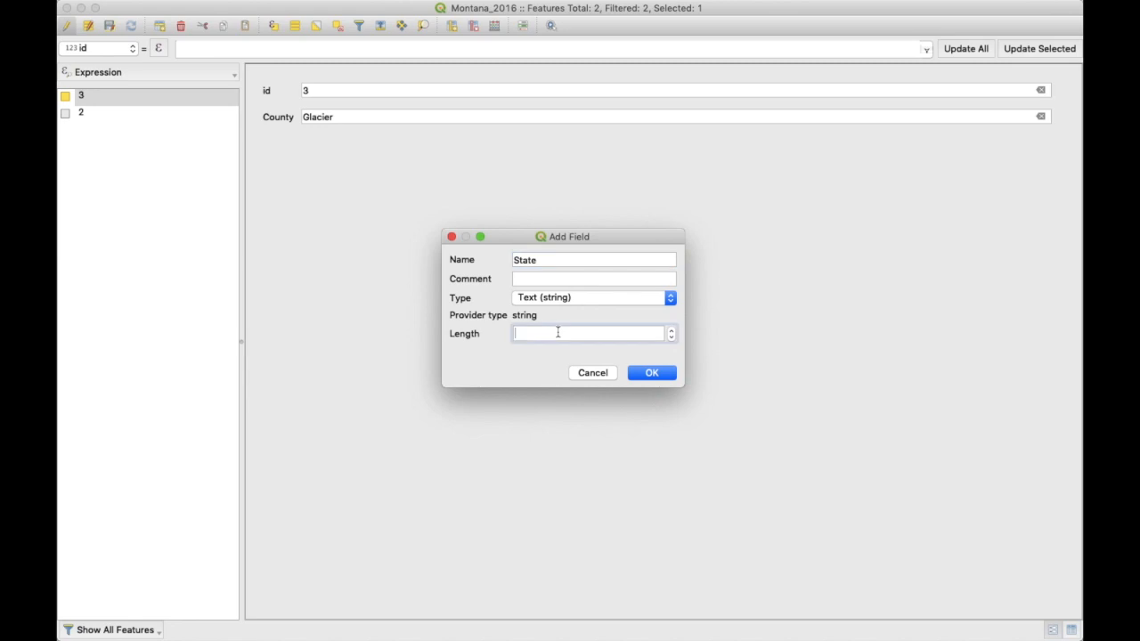
- Create the State field with length 20 and enter Montana for features 2 and 3
type("20")
left_click(656, 372)
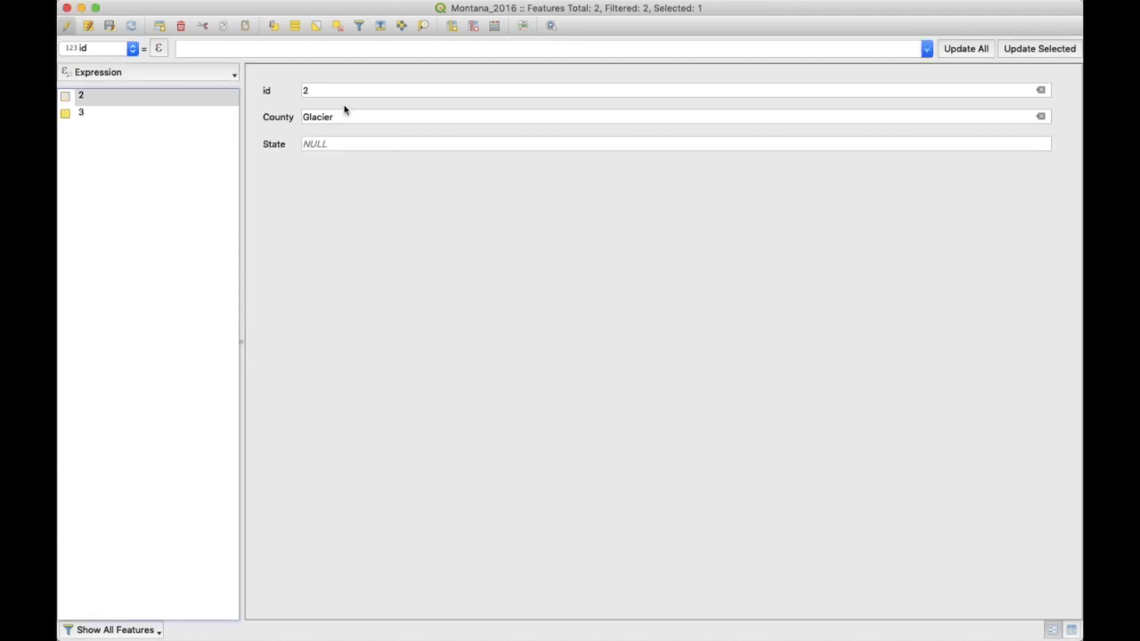
left_click(341, 145)
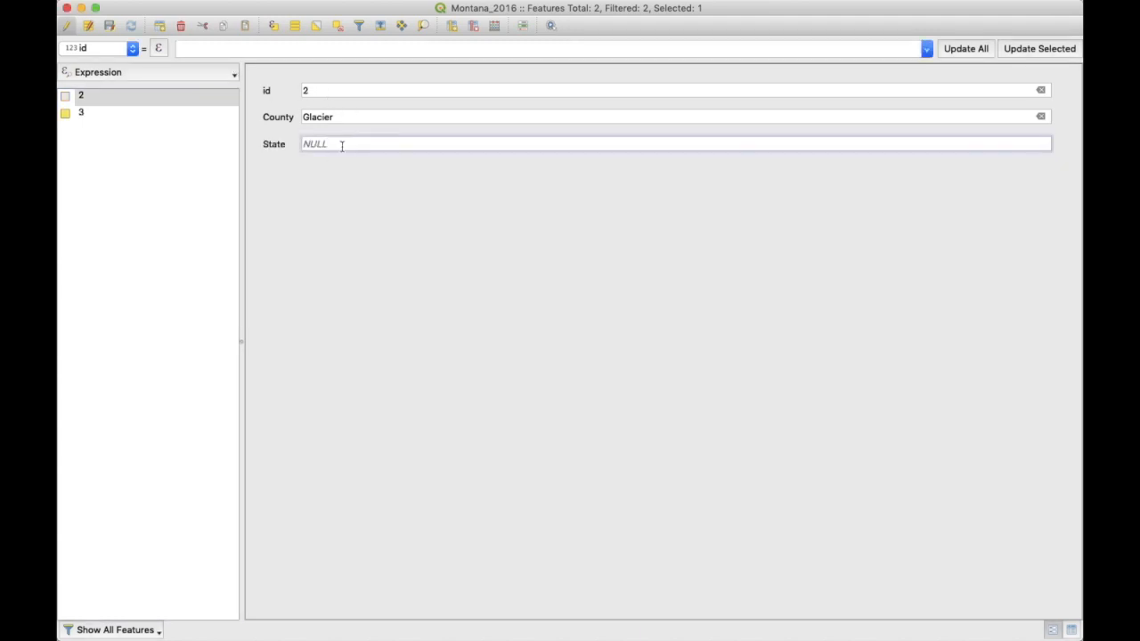
type("N")
type("Montana")
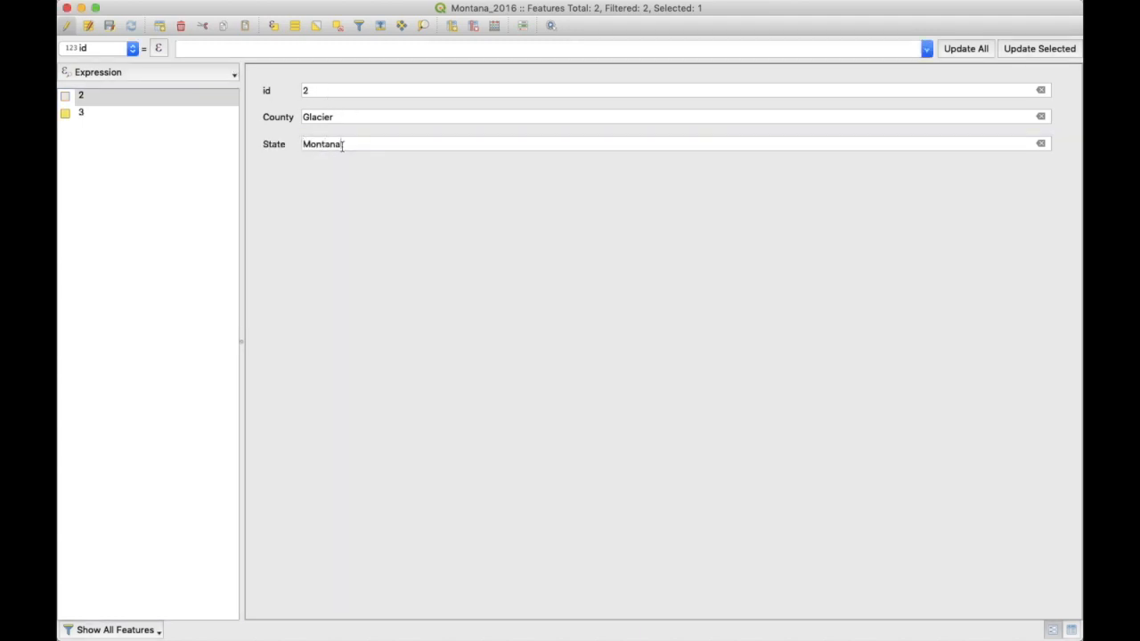
left_click(122, 112)
left_click(303, 144)
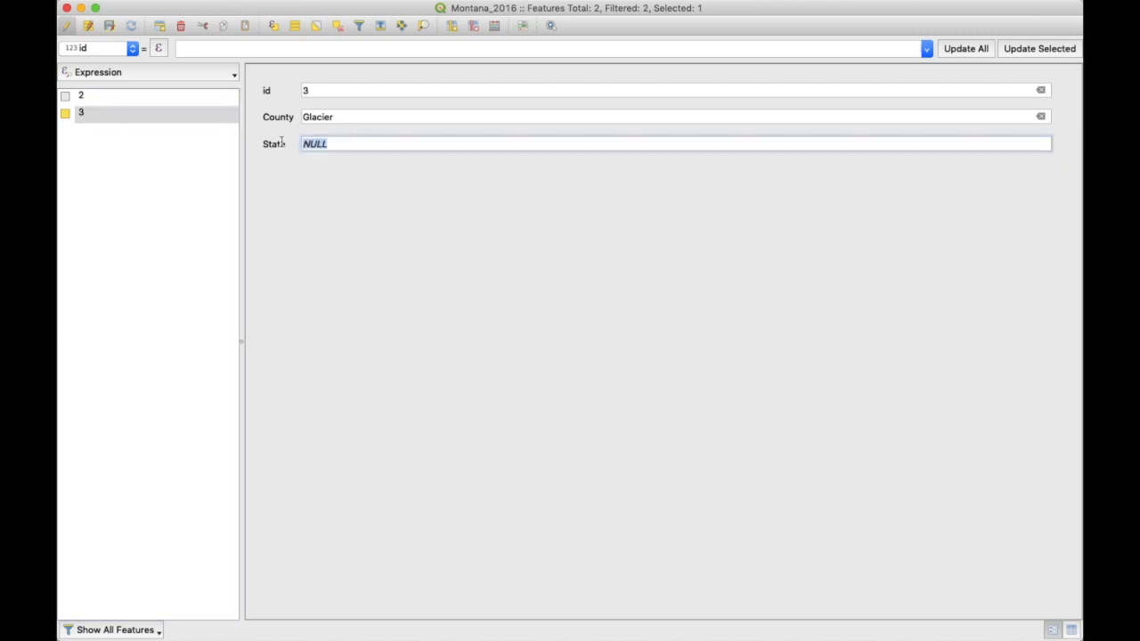
type("Montana")
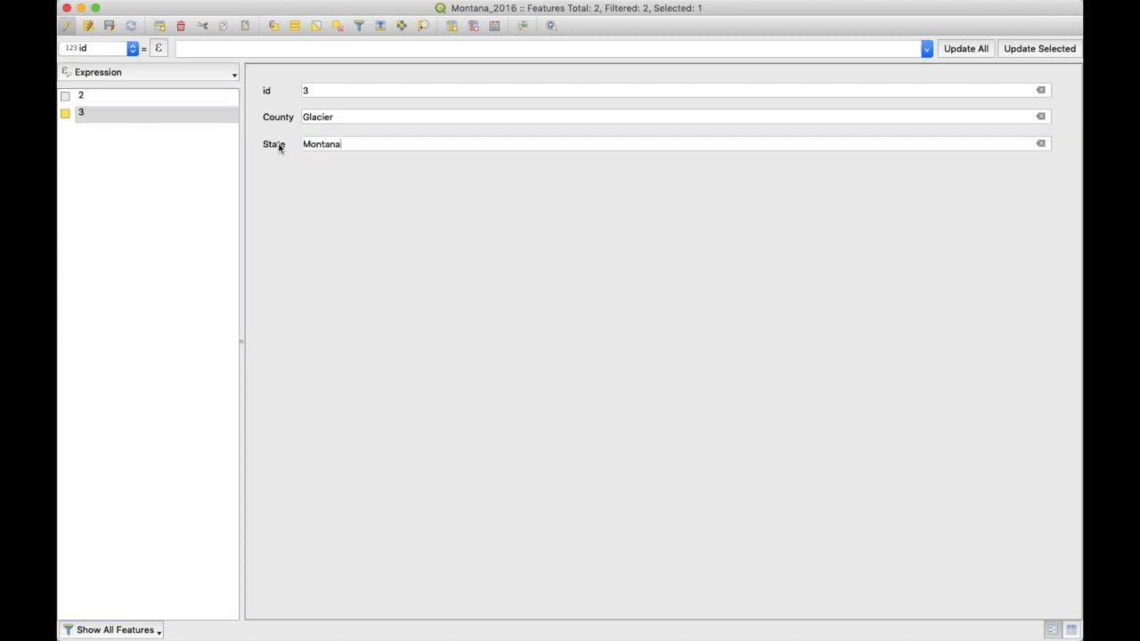
- Save the attribute edits, end editing, and close the attribute table
left_click(108, 26)
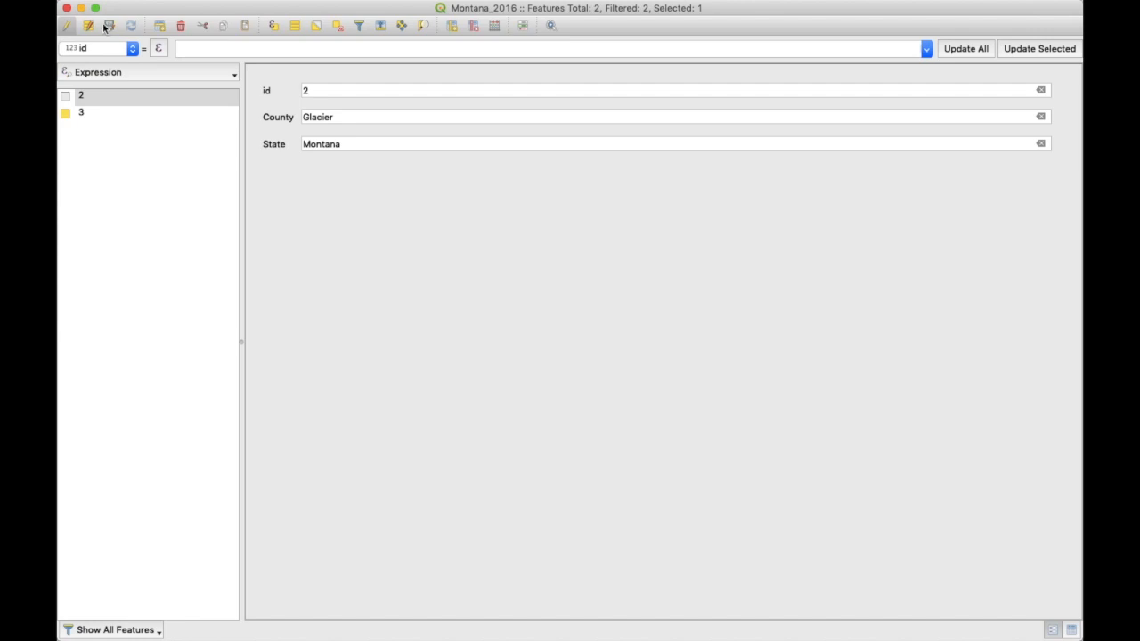
left_click(67, 27)
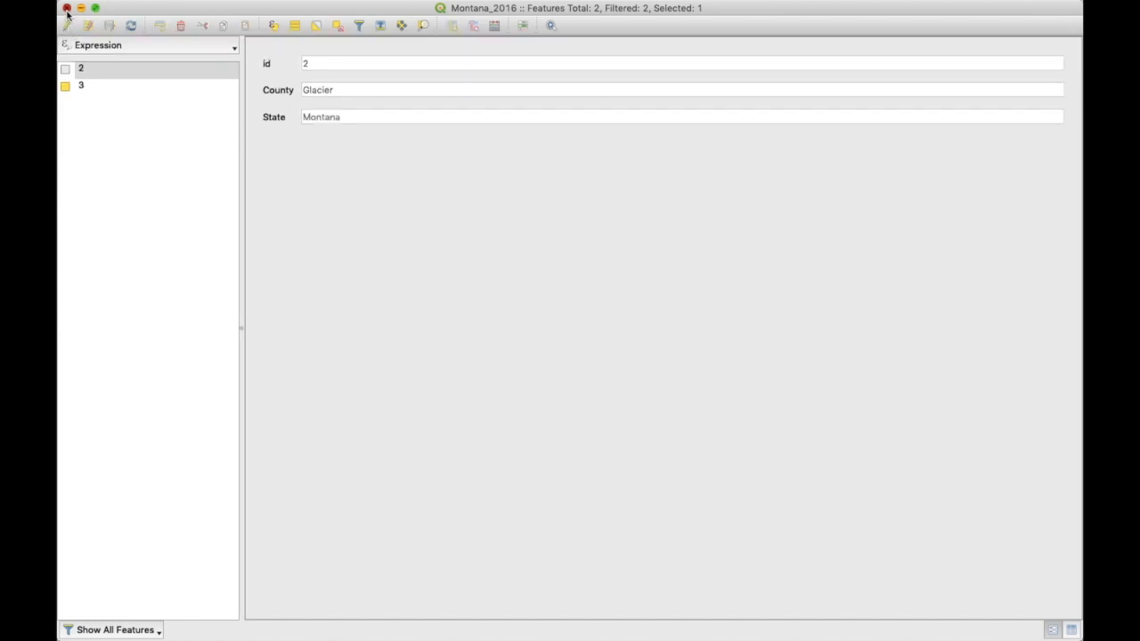
left_click(67, 8)
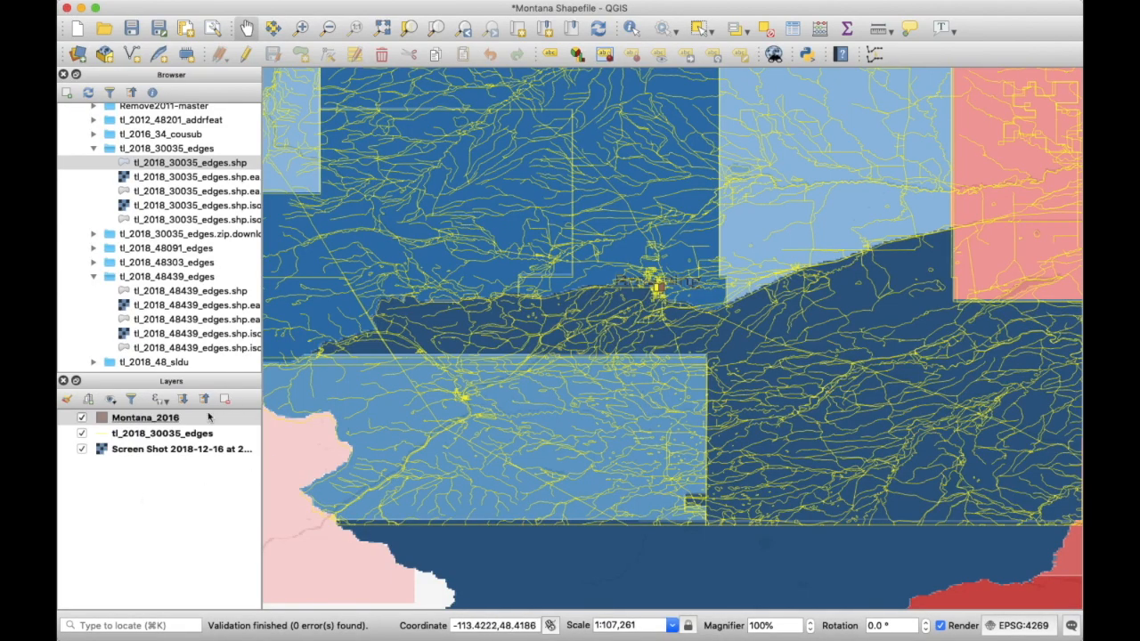
key("ctrl+Up")
key("ctrl+Up")
scroll(514, 355, "down", 2)
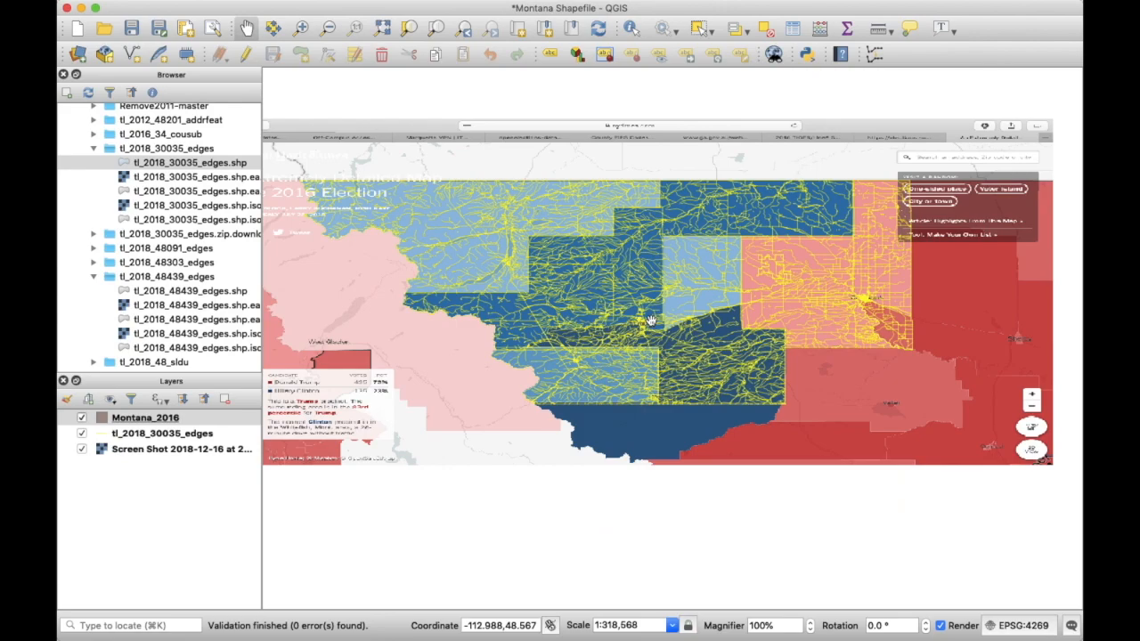
scroll(650, 320, "up", 2)
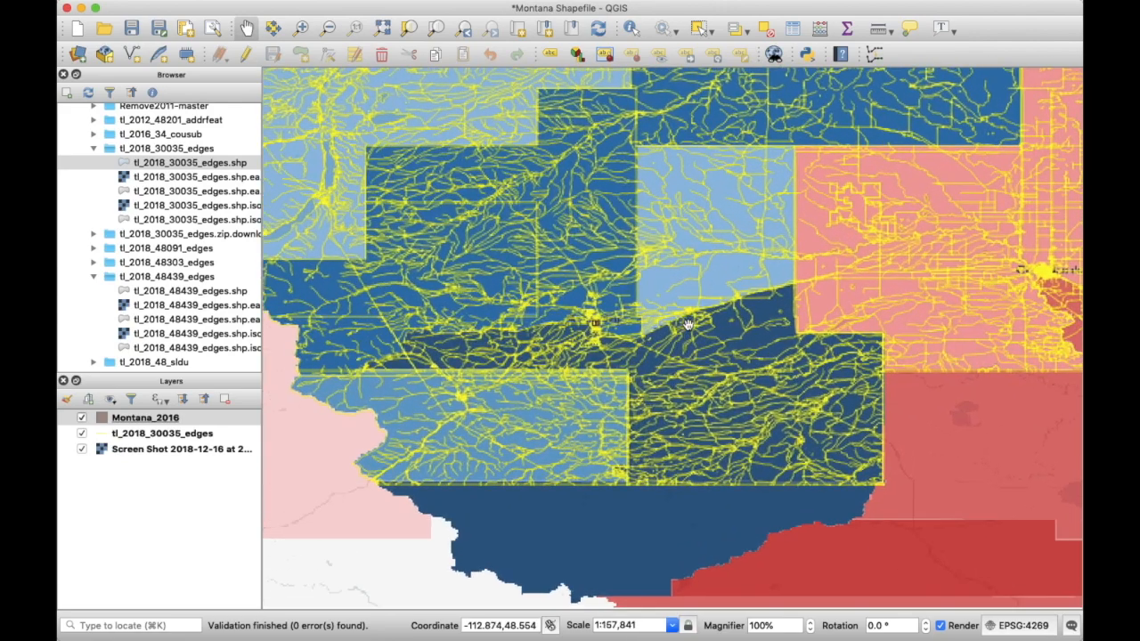
scroll(689, 325, "down", 3)
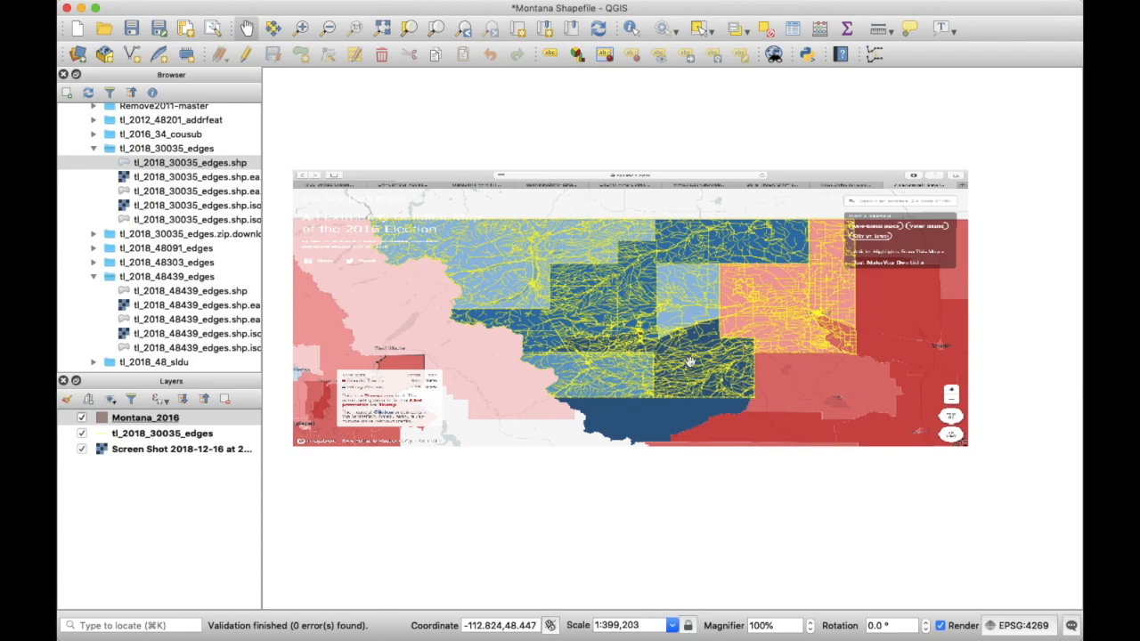
scroll(690, 362, "up", 2)
scroll(690, 362, "down", 2)
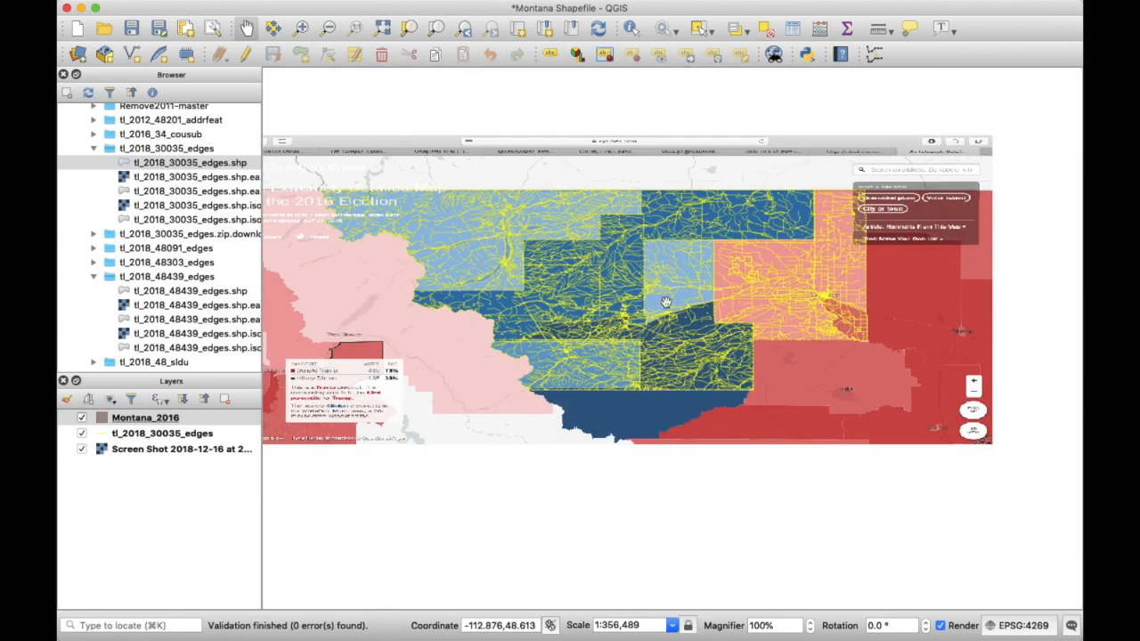